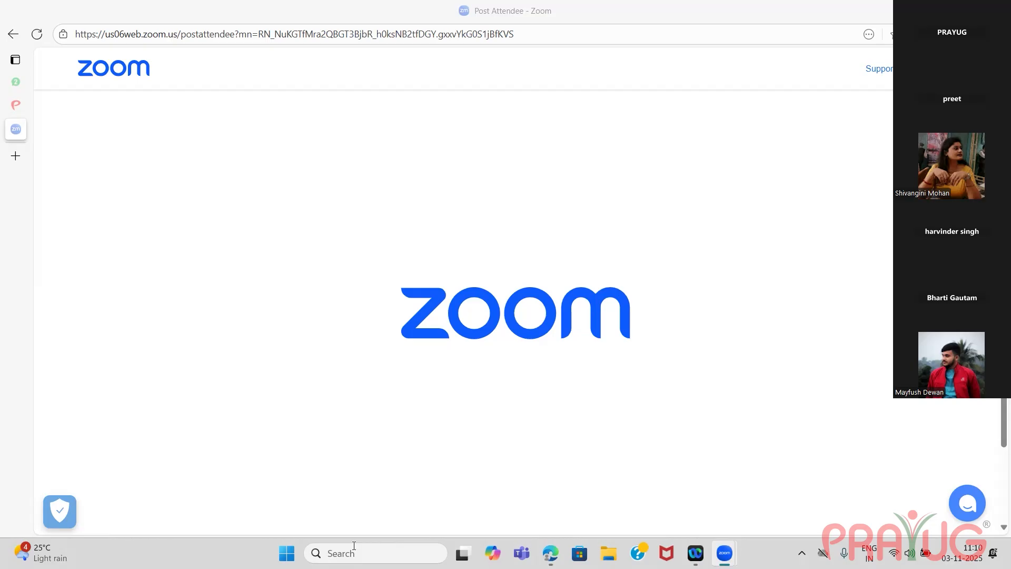
click(354, 552)
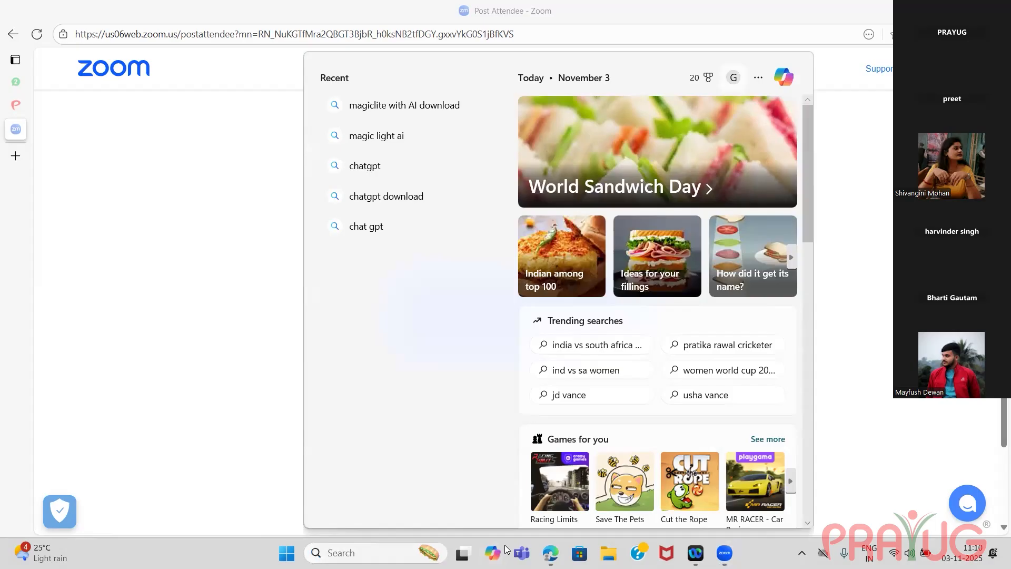
key(Escape)
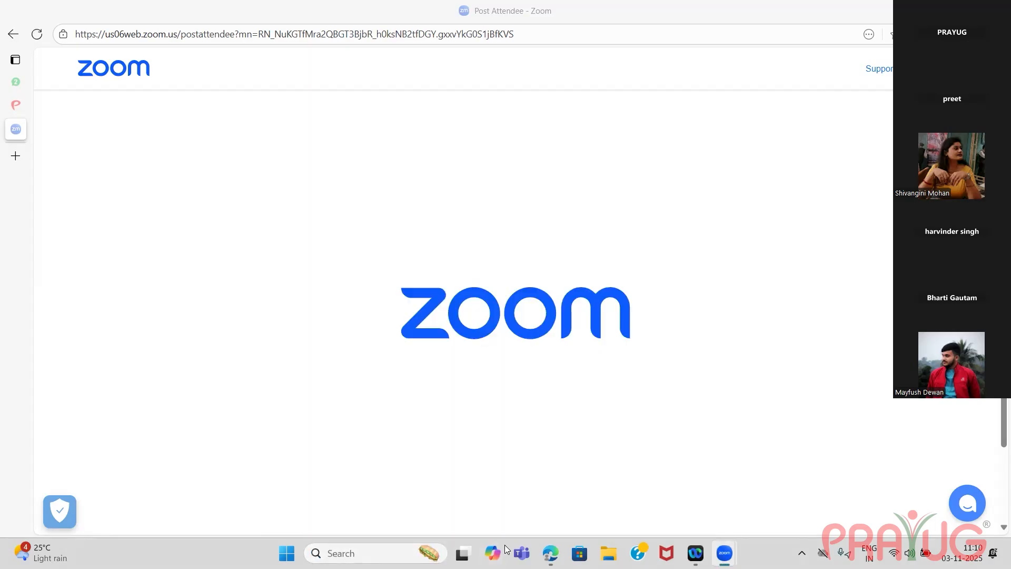
click(363, 552)
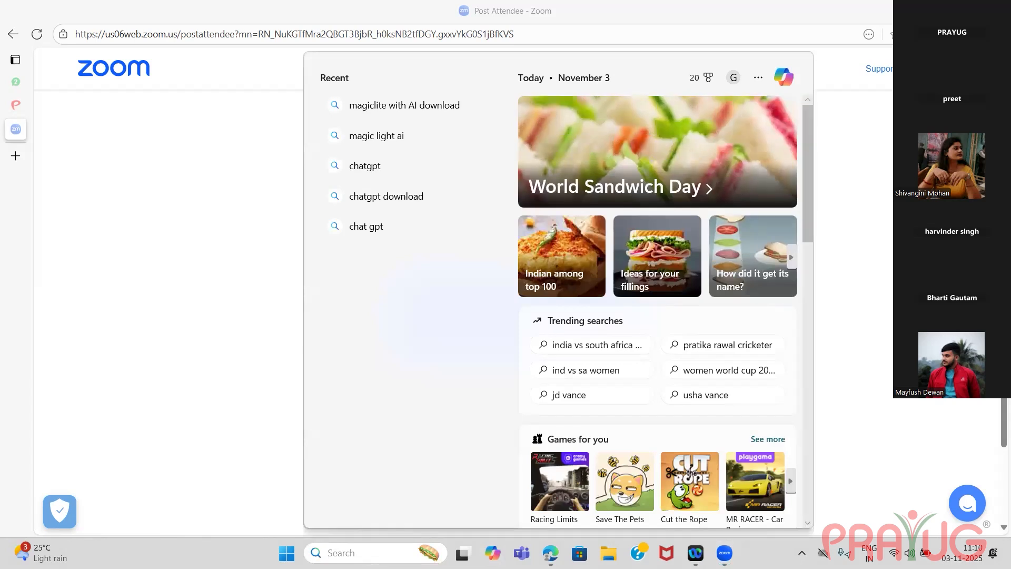
key(Escape)
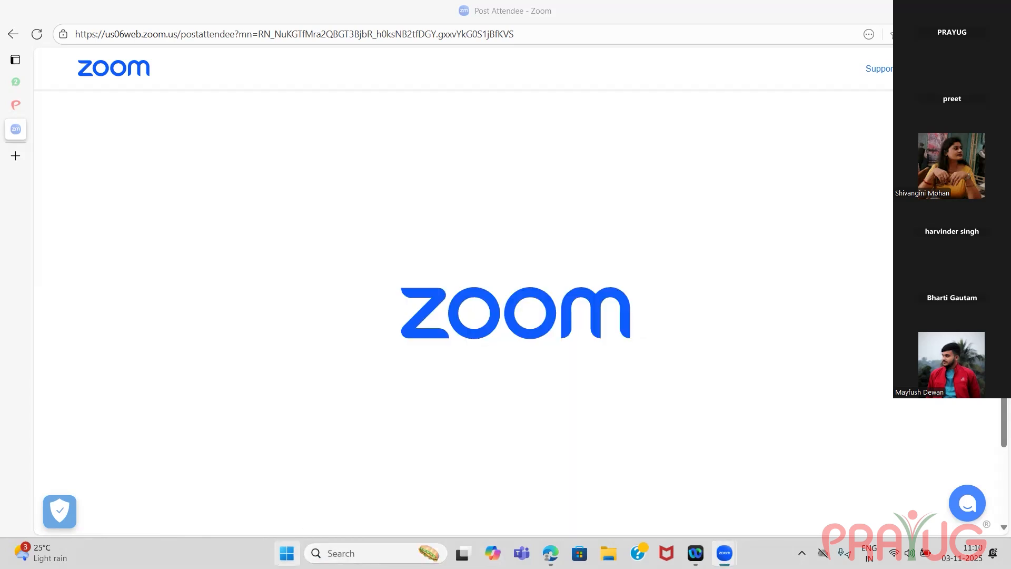
Open Microsoft Edge, search the web for "prayug" and open the prayug.com website from the results.
key(super)
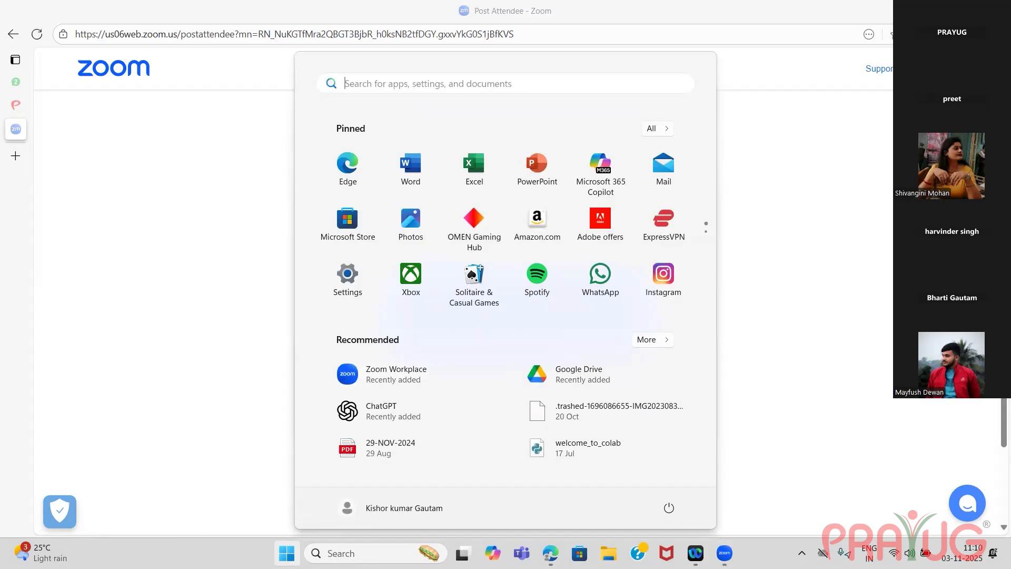
click(345, 168)
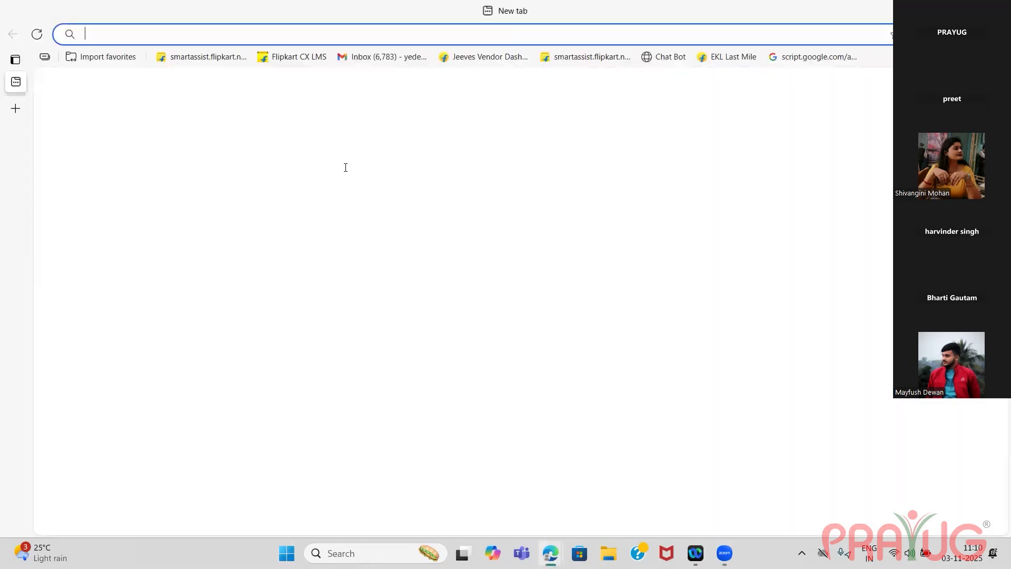
text(p)
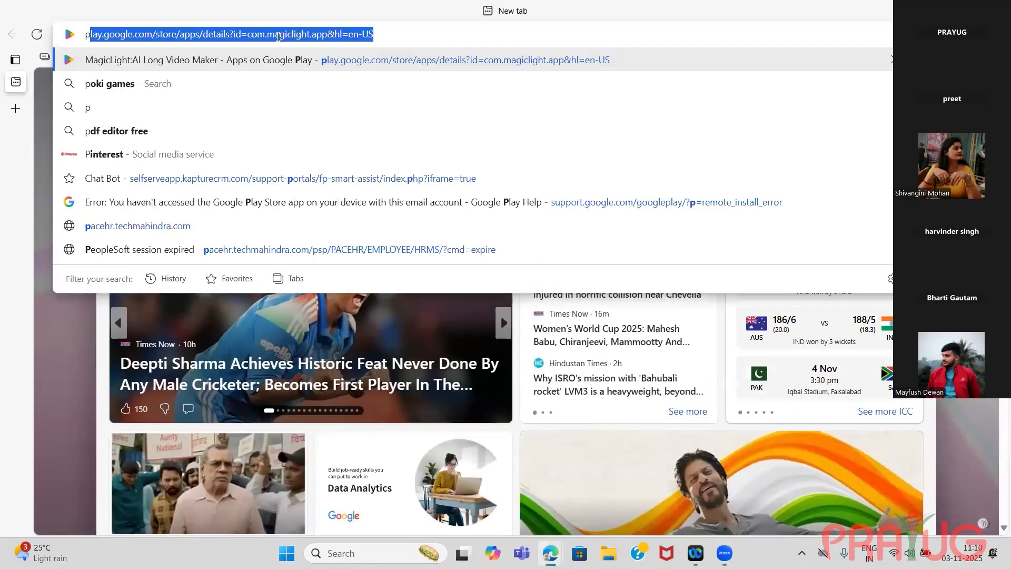
text(rayug)
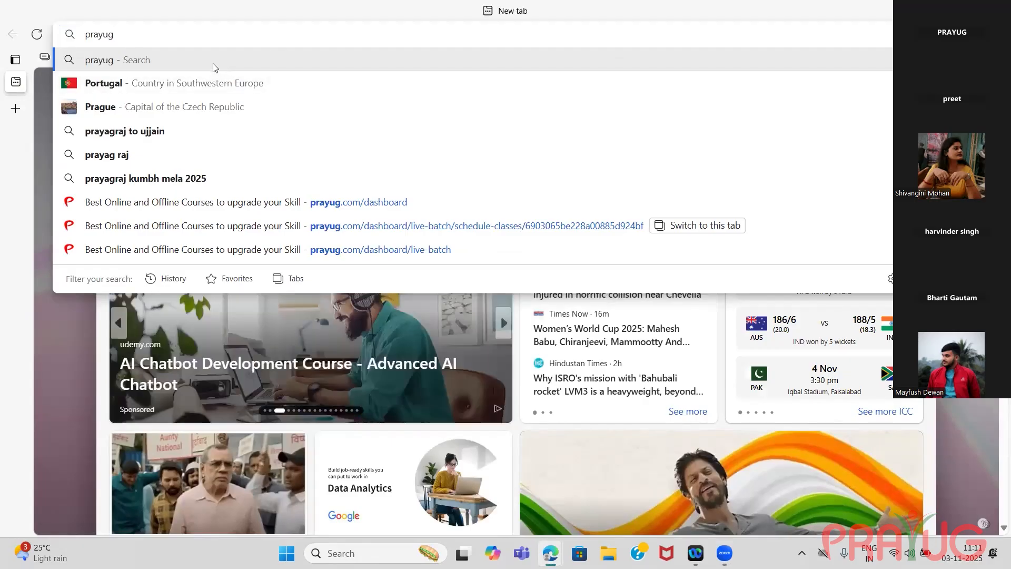
key(Return)
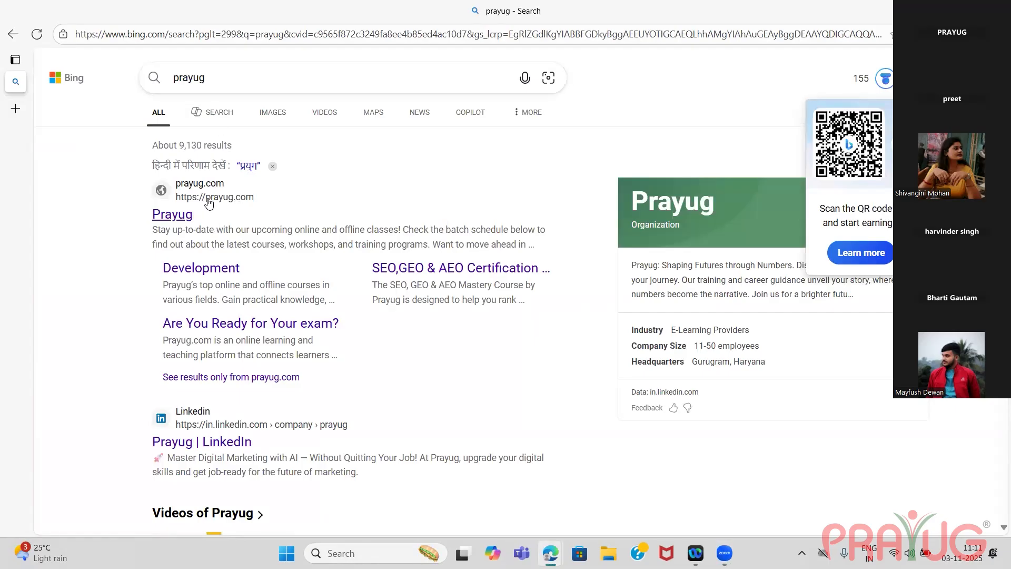
click(211, 202)
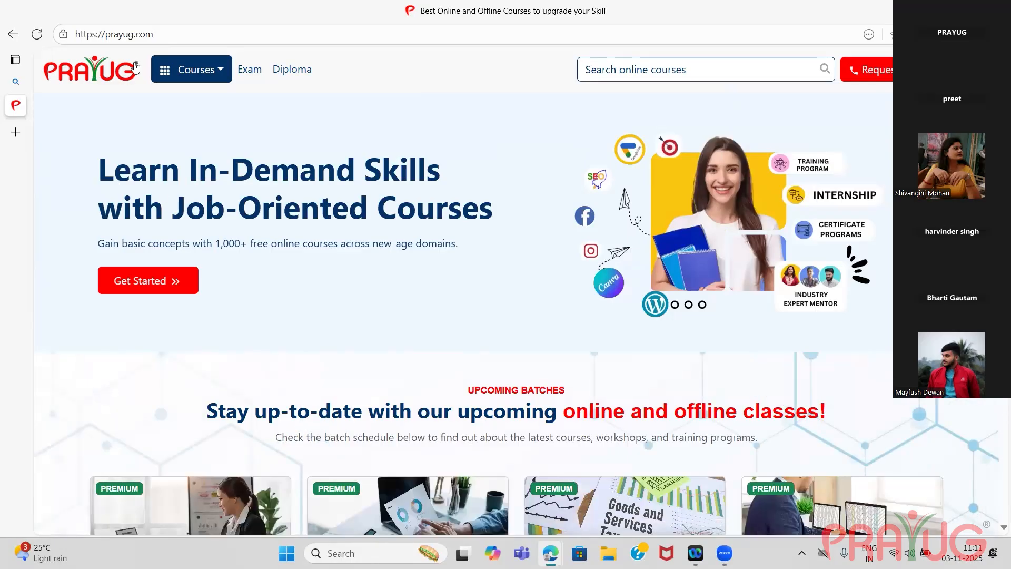
Highlight the ".com" extension in the address of the Prayug website.
click(161, 33)
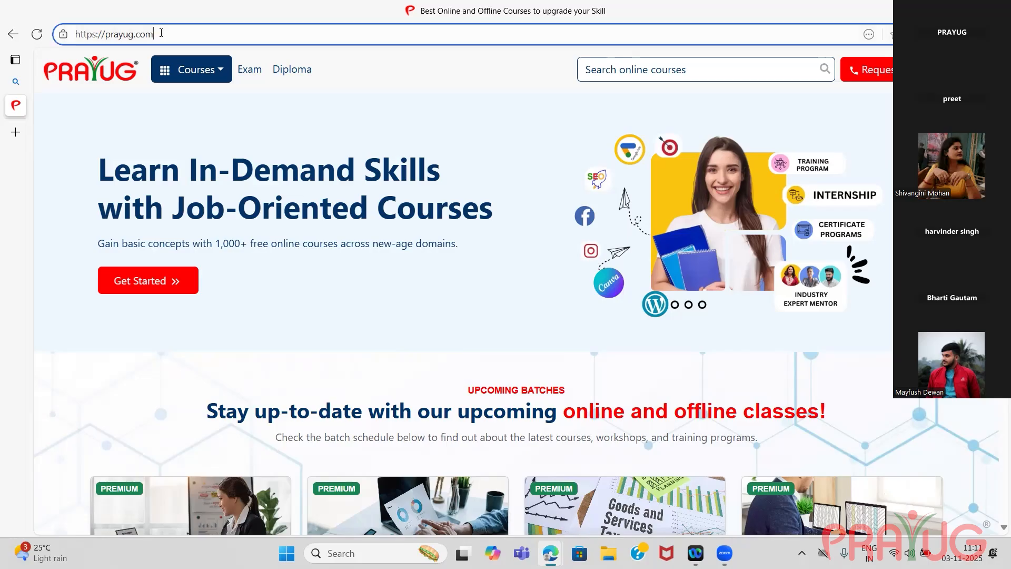
drag(144, 34, 134, 35)
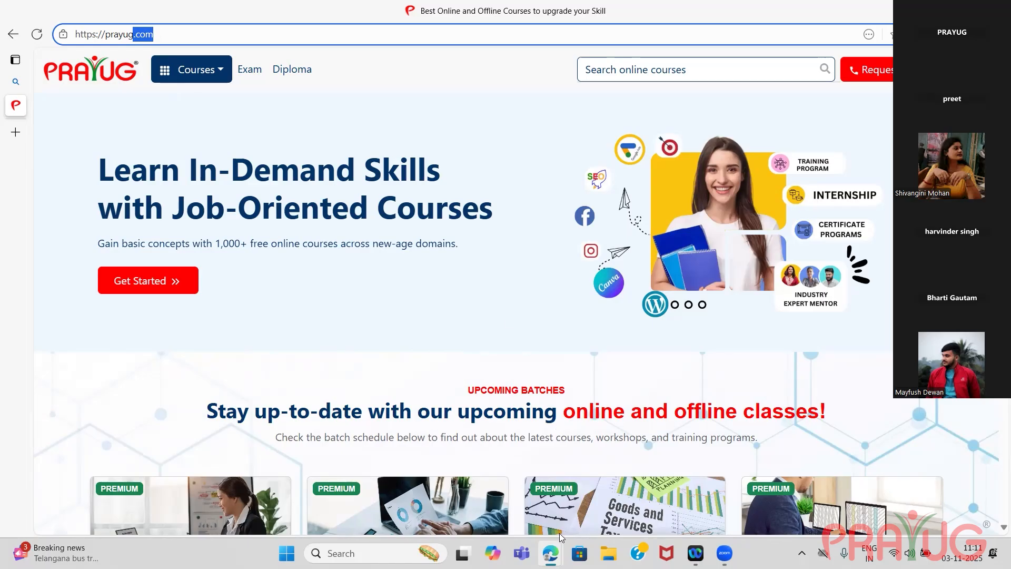
Switch to Google Chrome from the desktop, search for "prayug" and open the prayug.com website from the results.
mouse_move(551, 554)
click(466, 27)
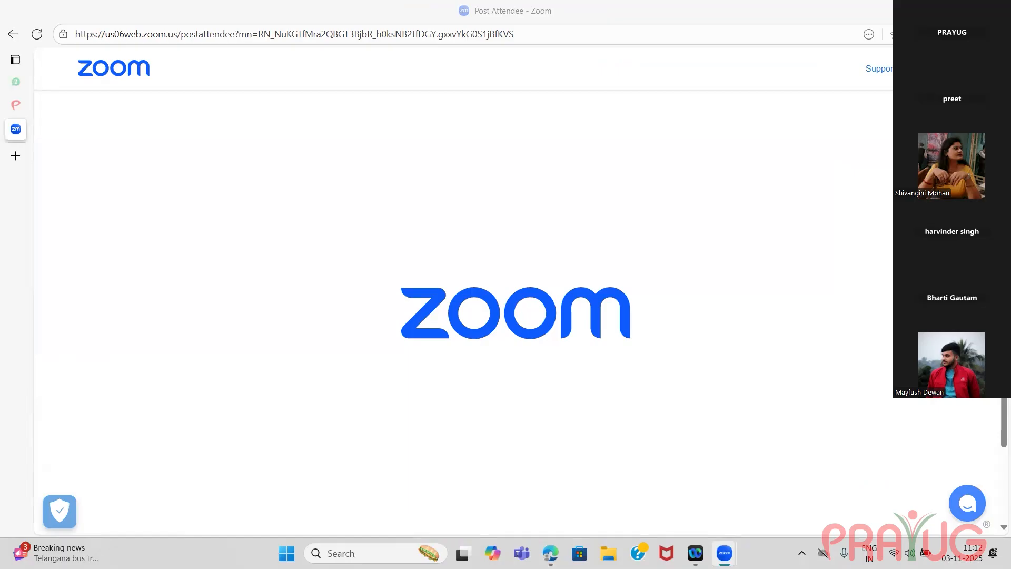
click(935, 11)
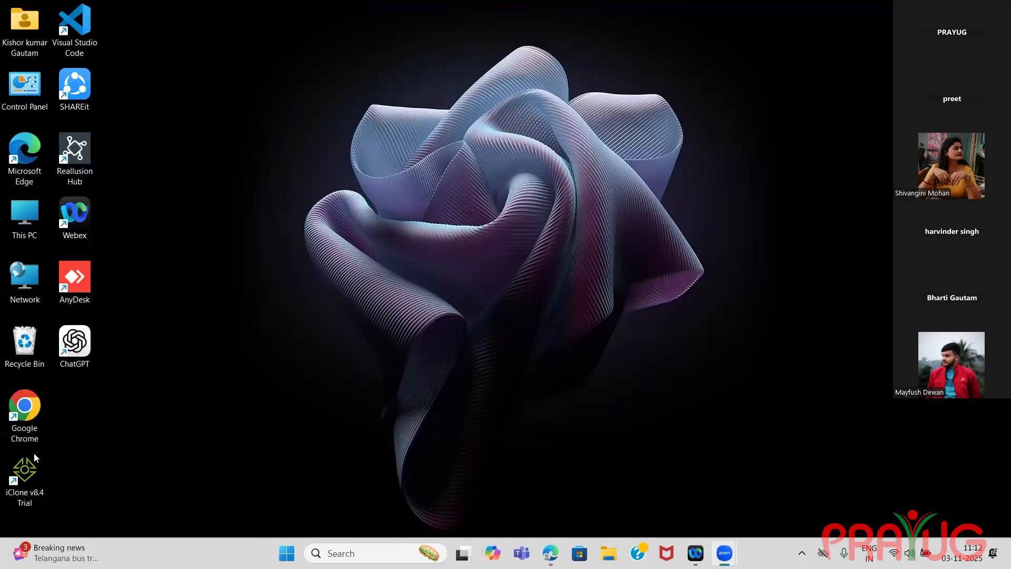
double_click(26, 407)
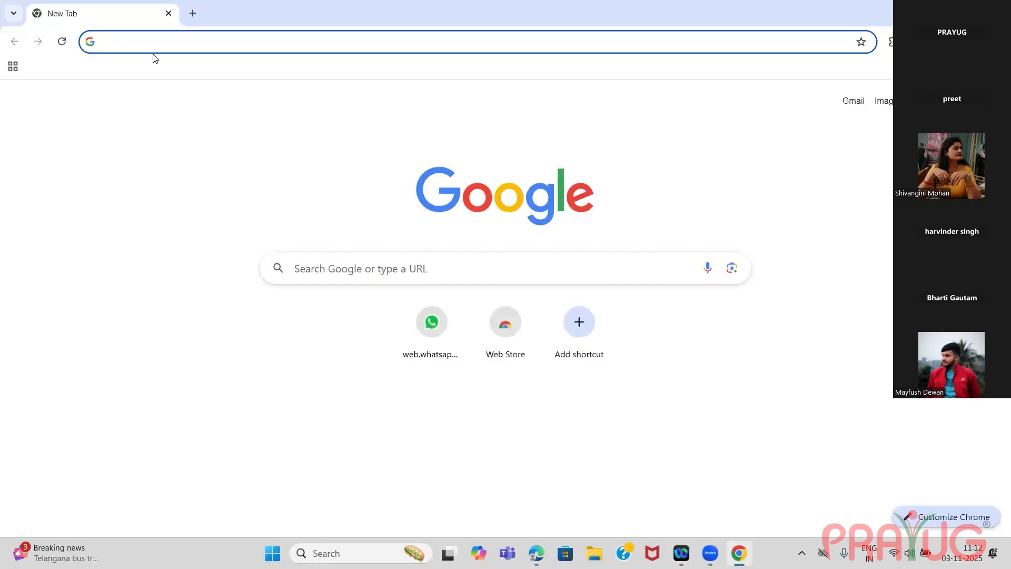
text(pra)
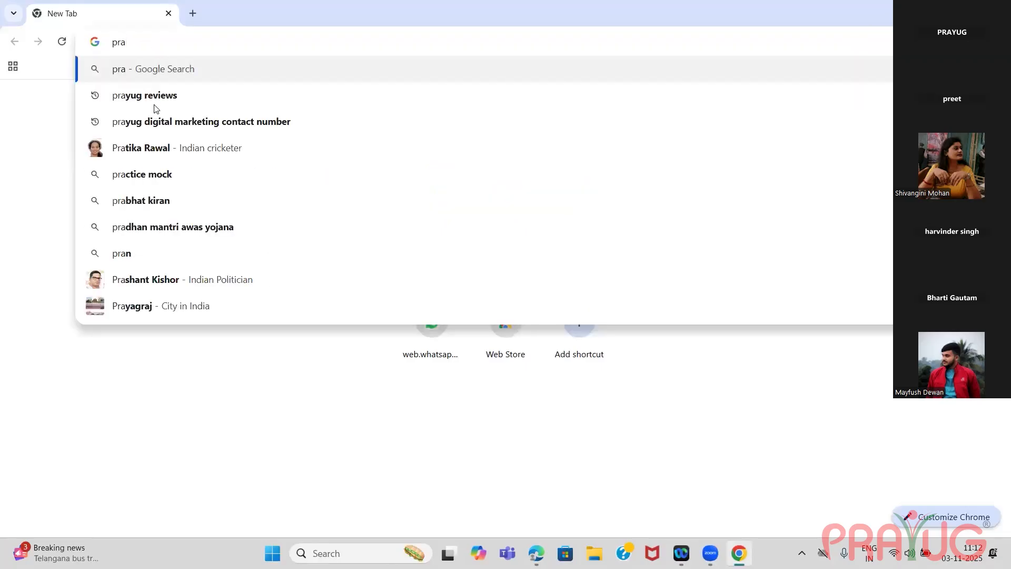
text(yug)
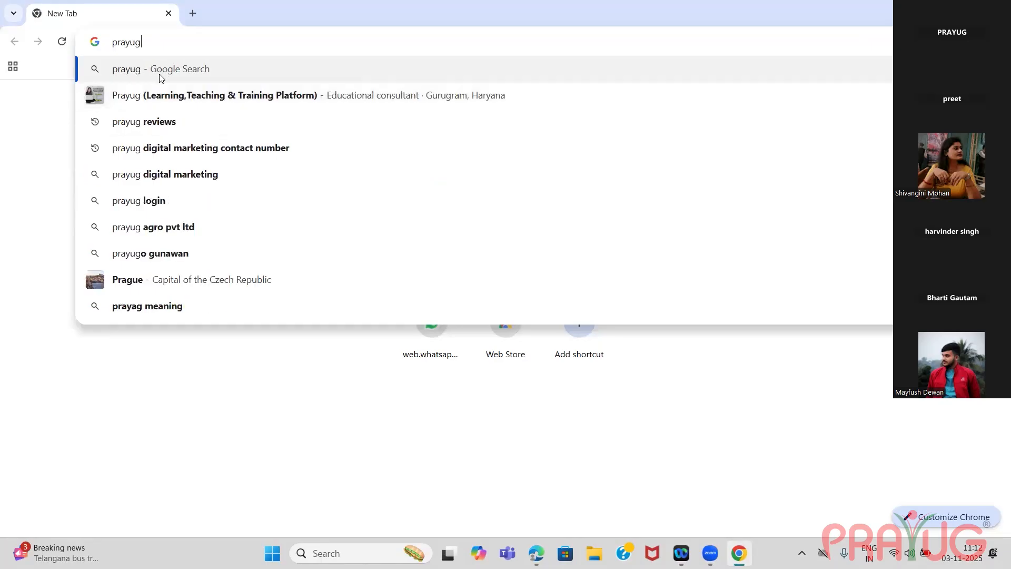
click(161, 77)
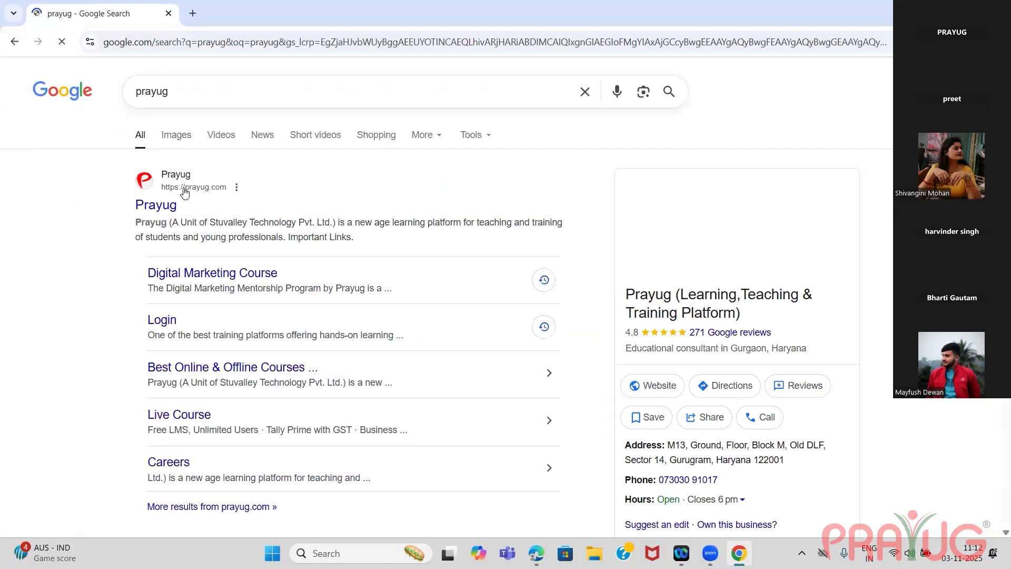
click(187, 192)
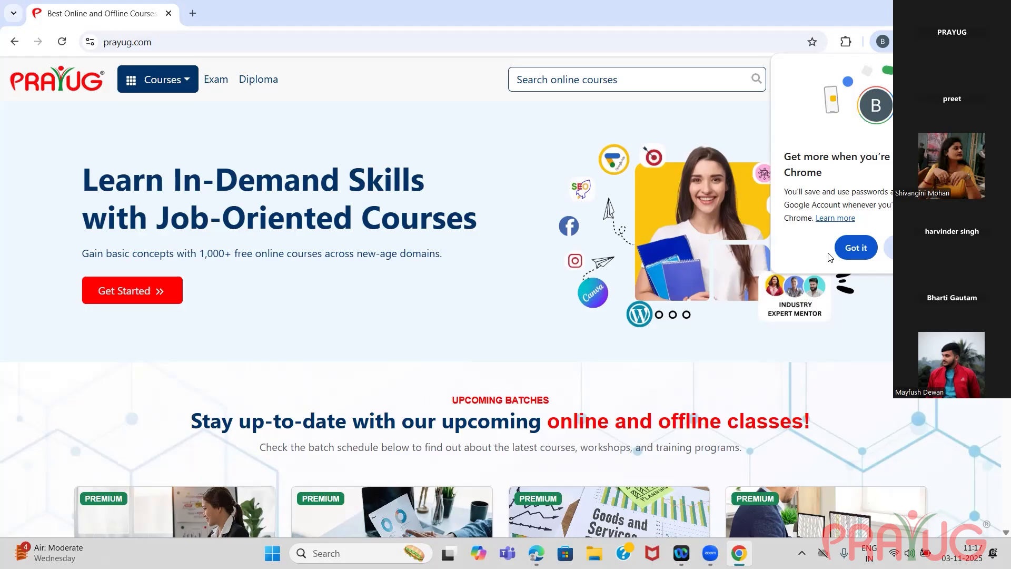
Examine the prayug.com web address, highlighting the full domain and its "com" extension.
click(801, 117)
click(136, 43)
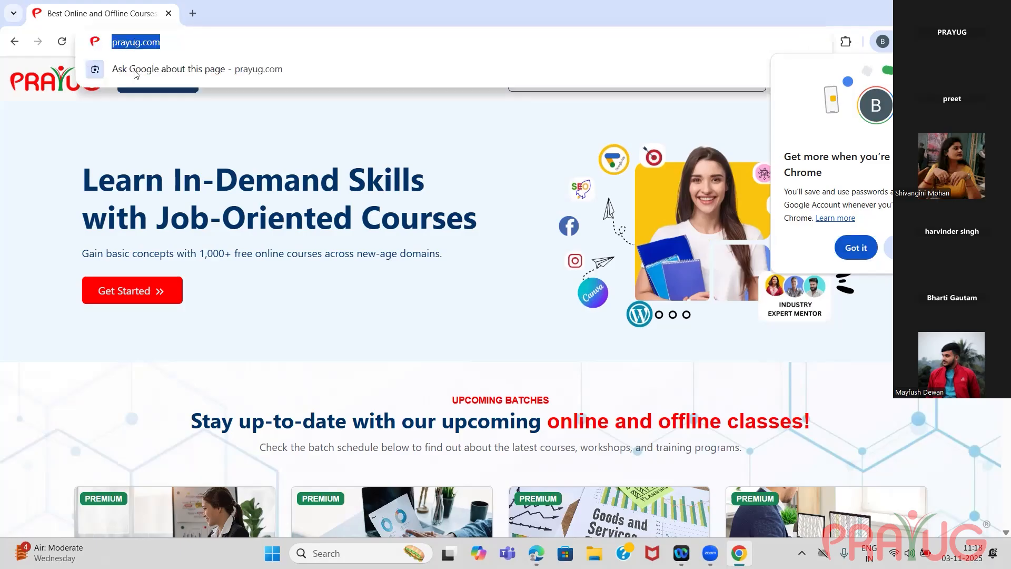
click(197, 147)
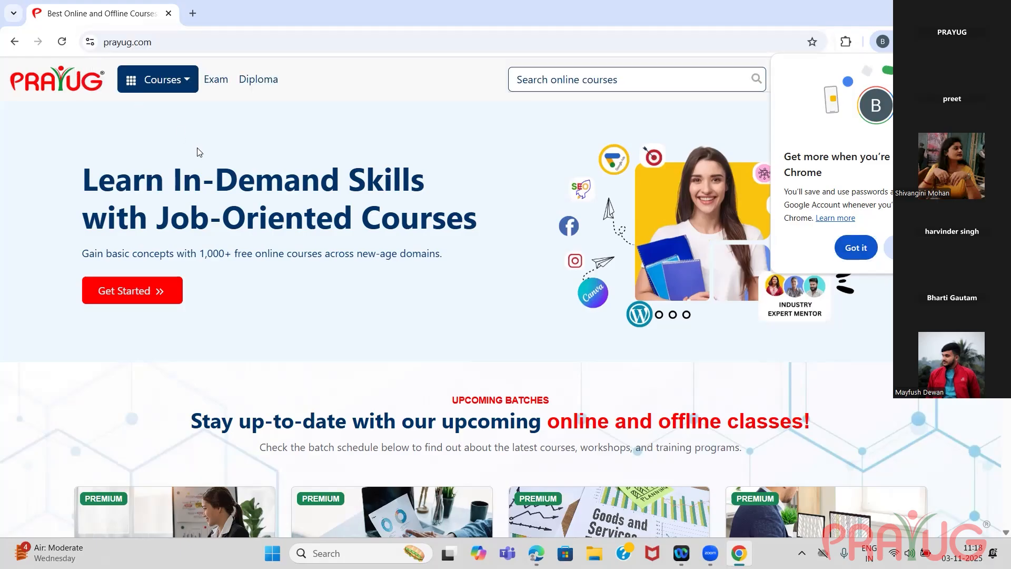
double_click(144, 46)
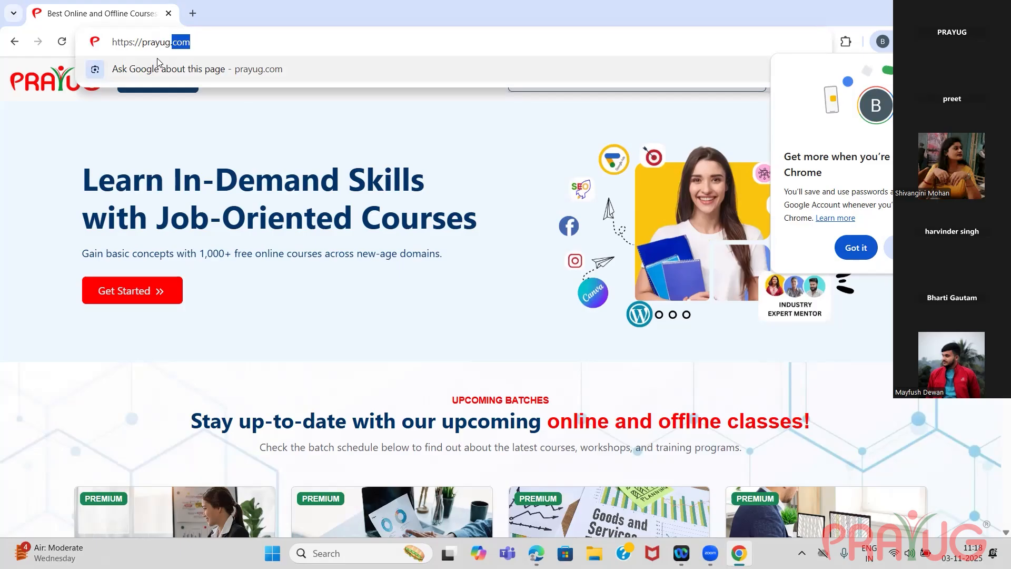
click(261, 130)
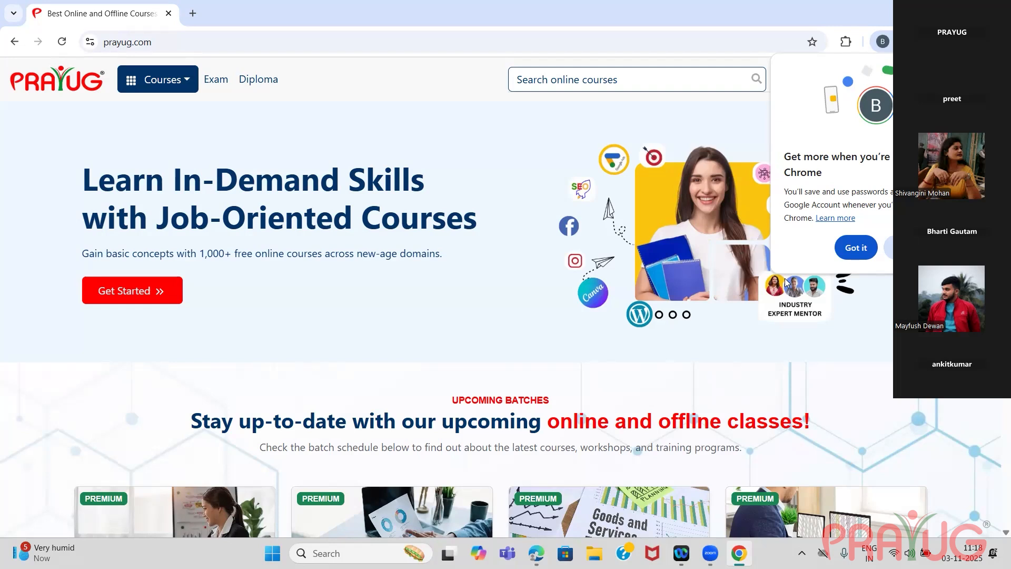
Search Google for "infinityfree" in a new browser tab.
click(193, 12)
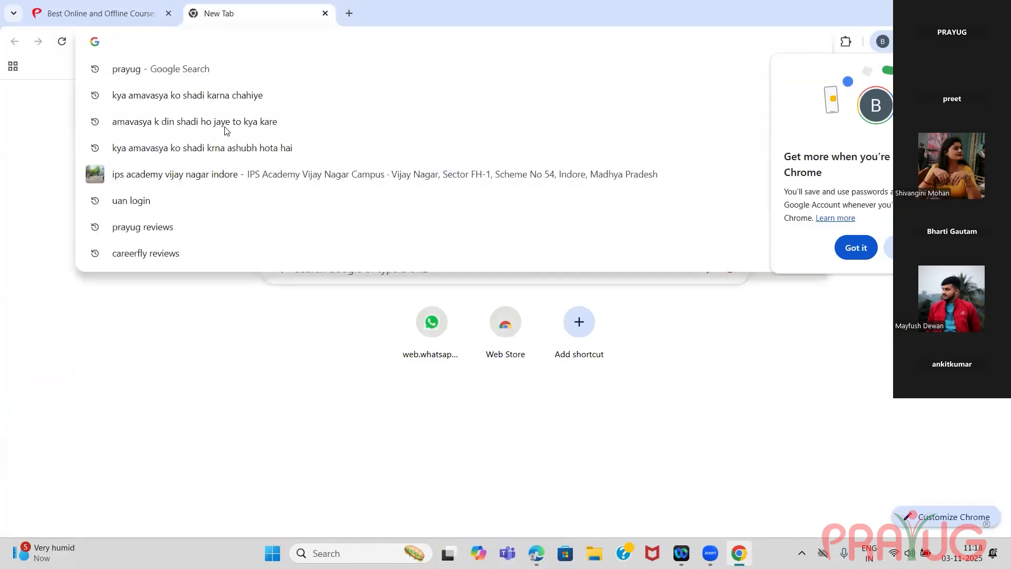
text(infni)
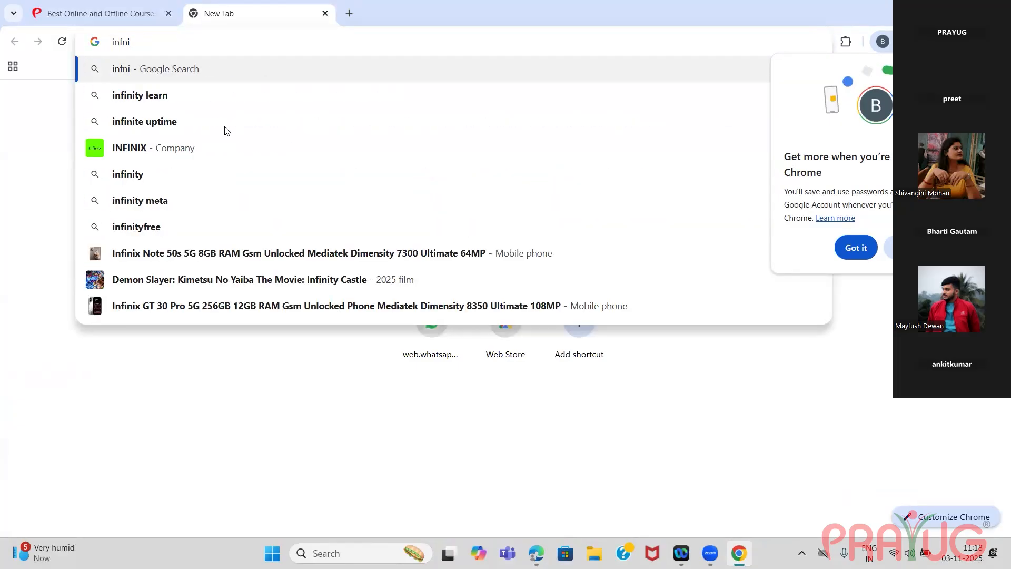
text(ty free)
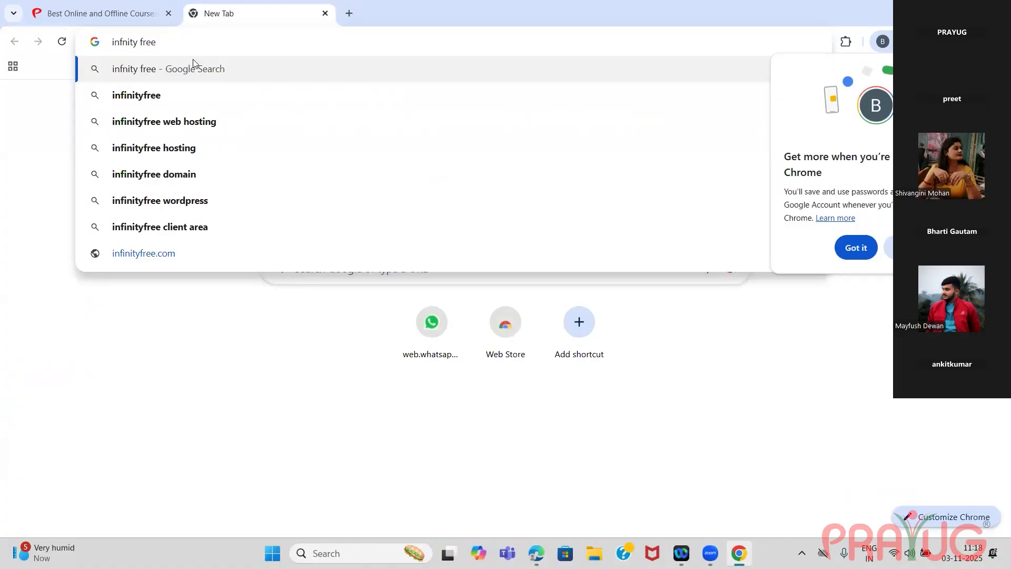
click(151, 97)
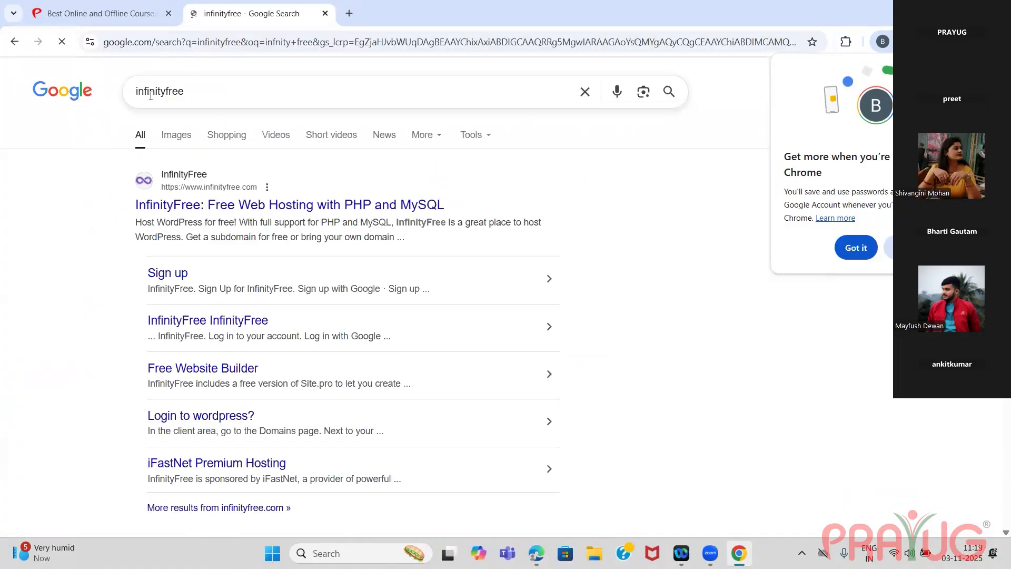
Open the InfinityFree free web hosting site from the results and go to its registration page.
click(196, 208)
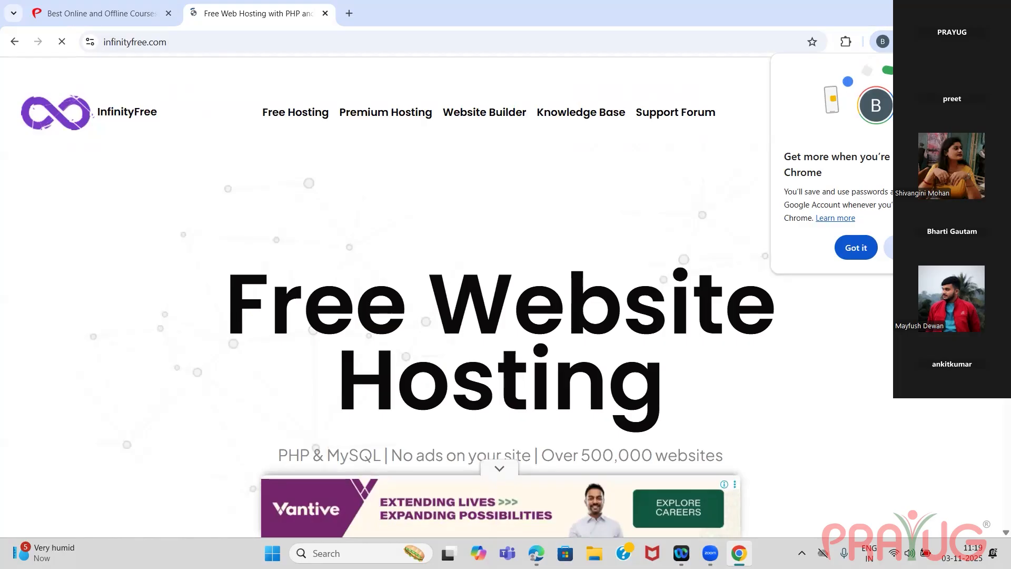
scroll(499, 295, down, 5)
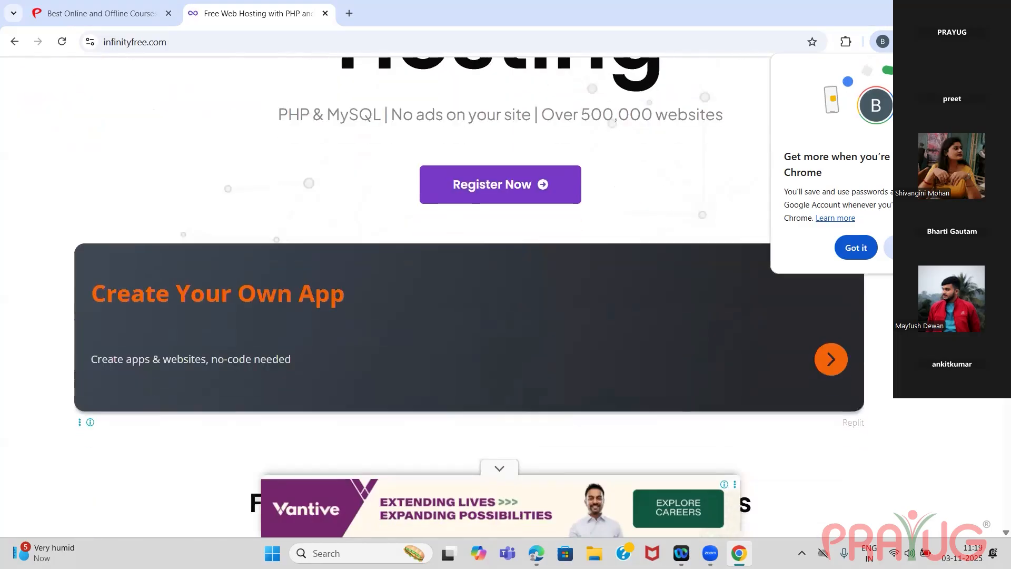
click(519, 184)
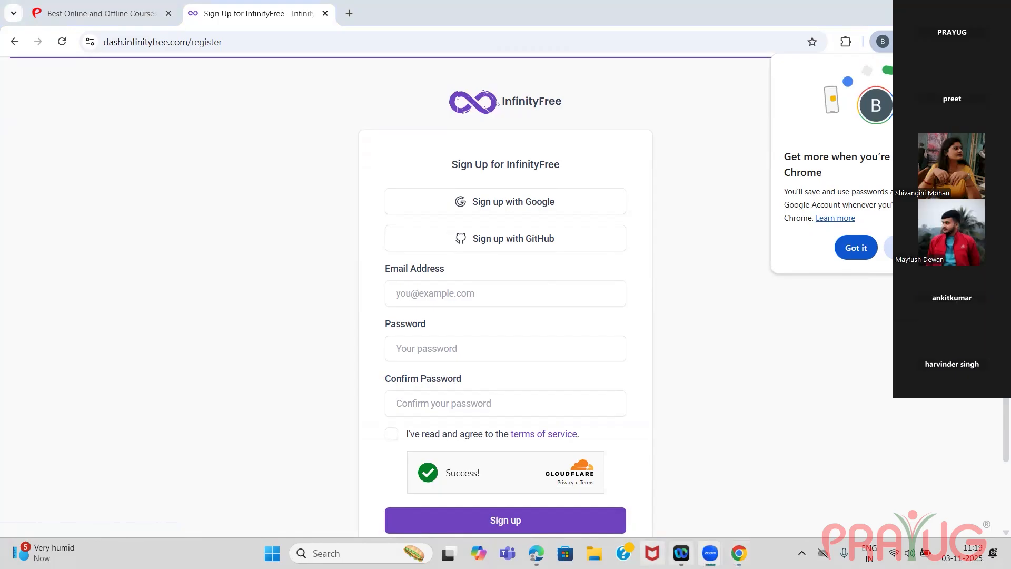
mouse_move(710, 553)
click(845, 488)
mouse_move(710, 553)
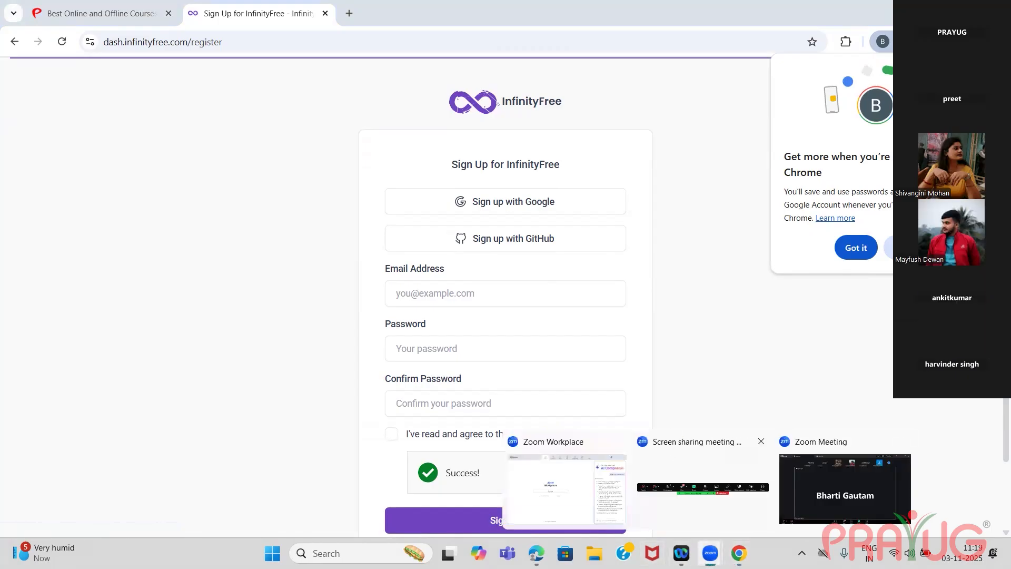
click(703, 489)
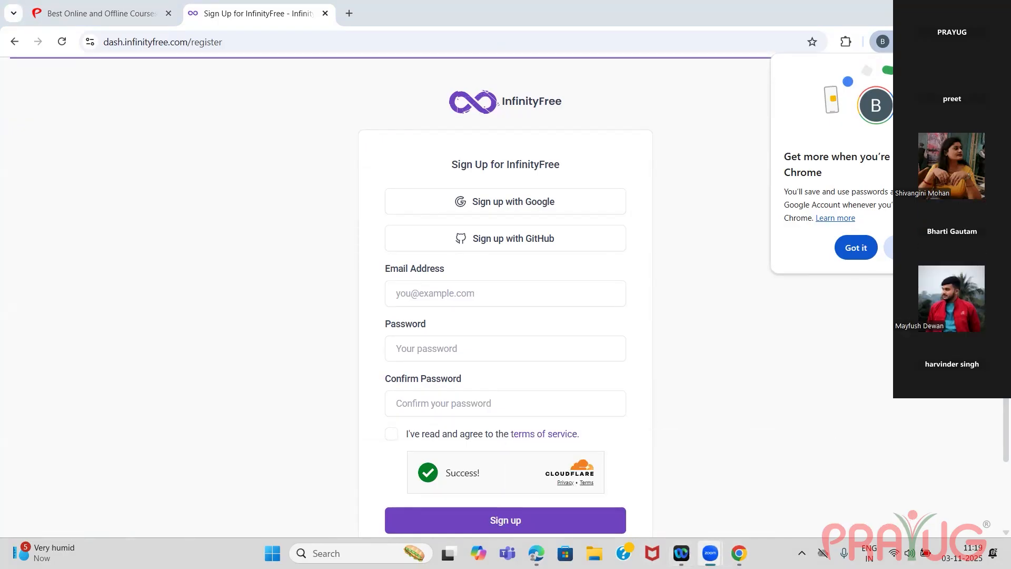
Close the InfinityFree registration tab and search Google for "infinityfree" in a new tab.
click(740, 550)
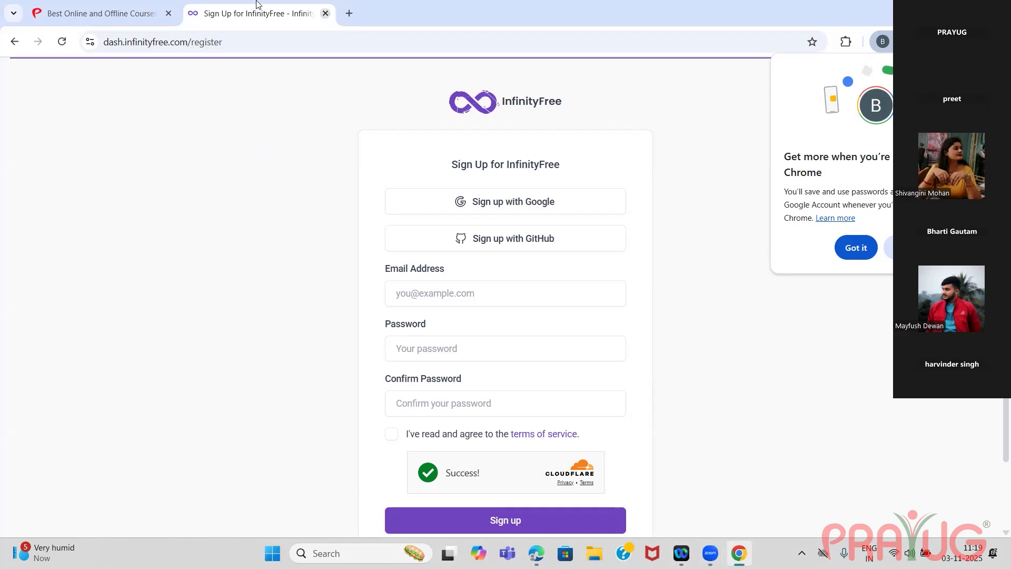
click(193, 15)
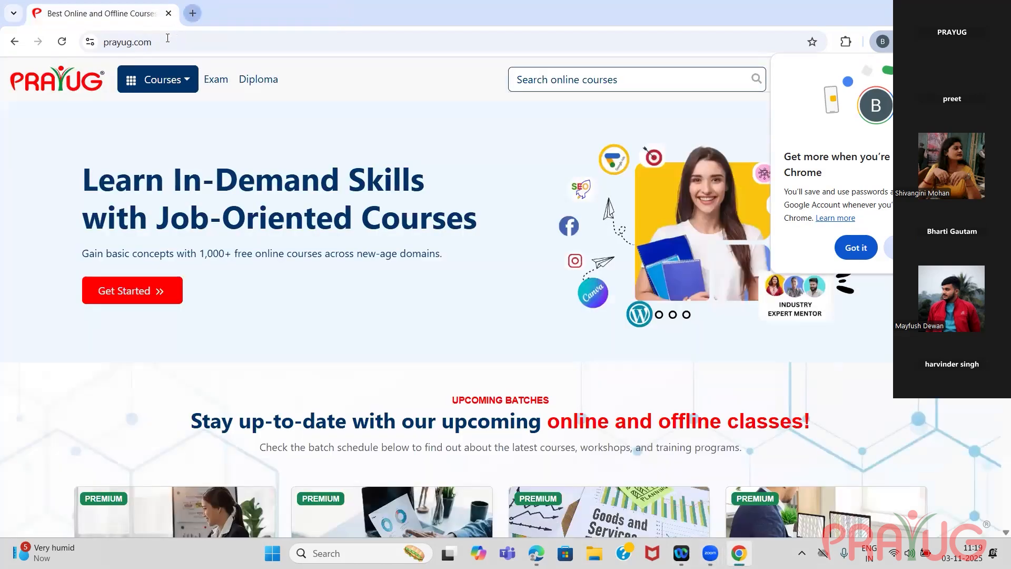
text(inf)
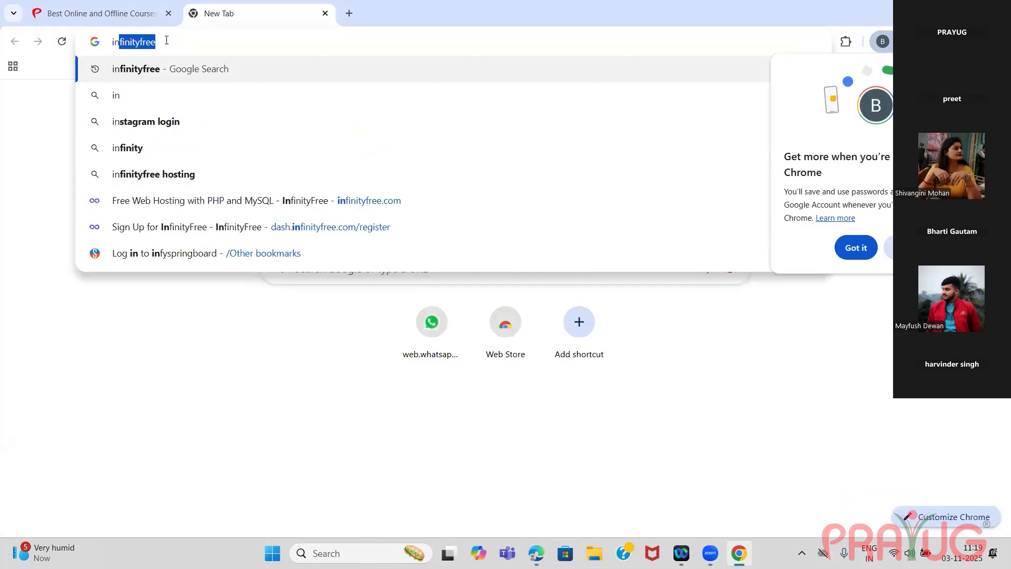
click(163, 70)
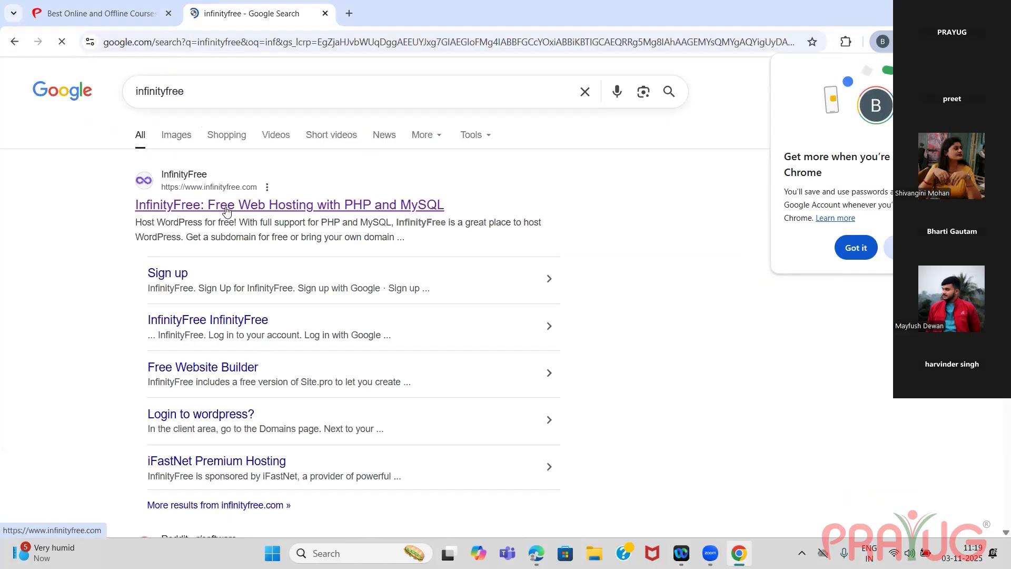
Open the InfinityFree free web hosting site from the search results and go to its registration page.
click(226, 210)
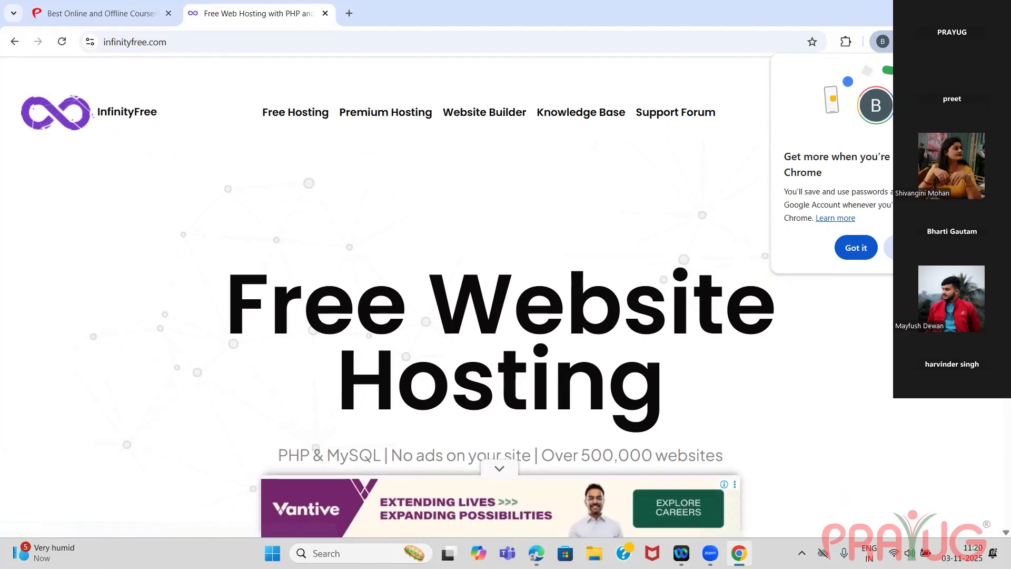
scroll(468, 241, down, 5)
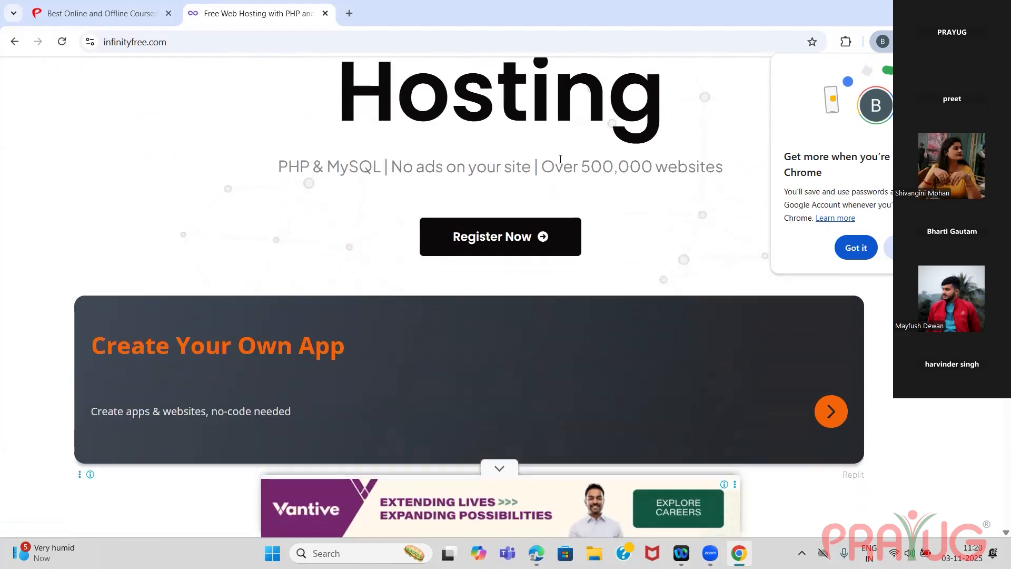
click(469, 241)
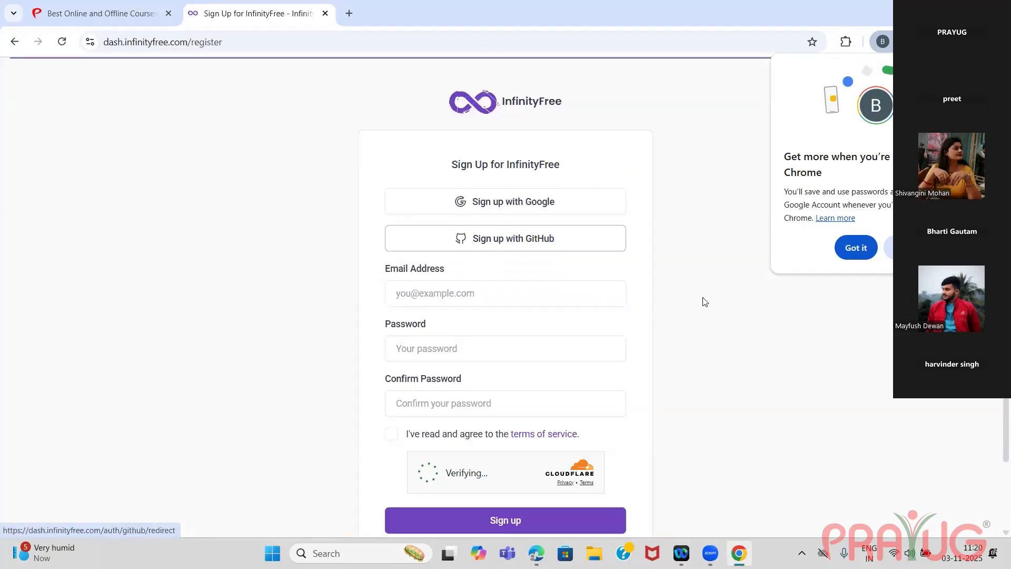
Dismiss the browser's sign-in notice and sign up for InfinityFree with the existing Google account, allowing access to its profile info.
click(856, 250)
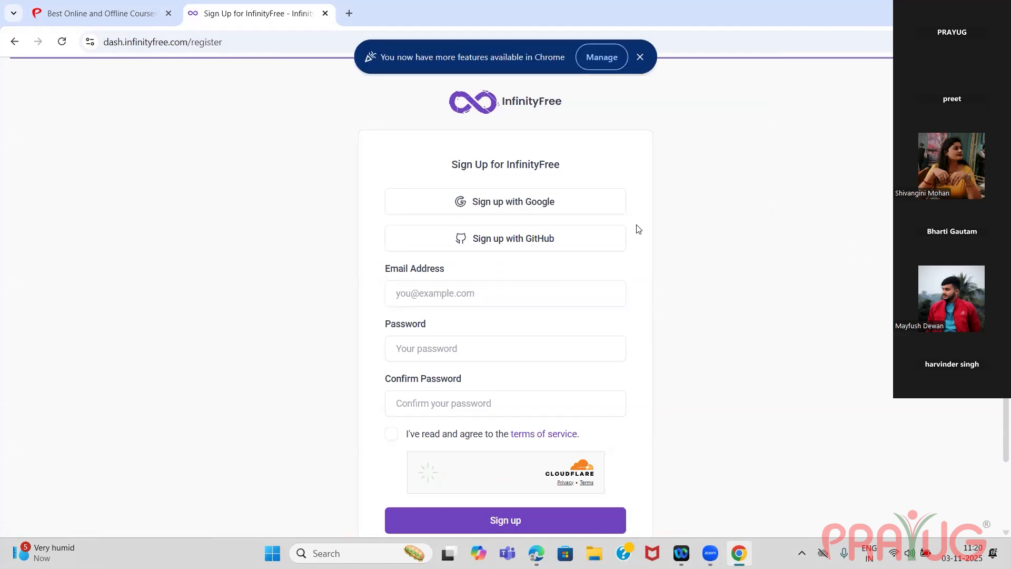
click(549, 203)
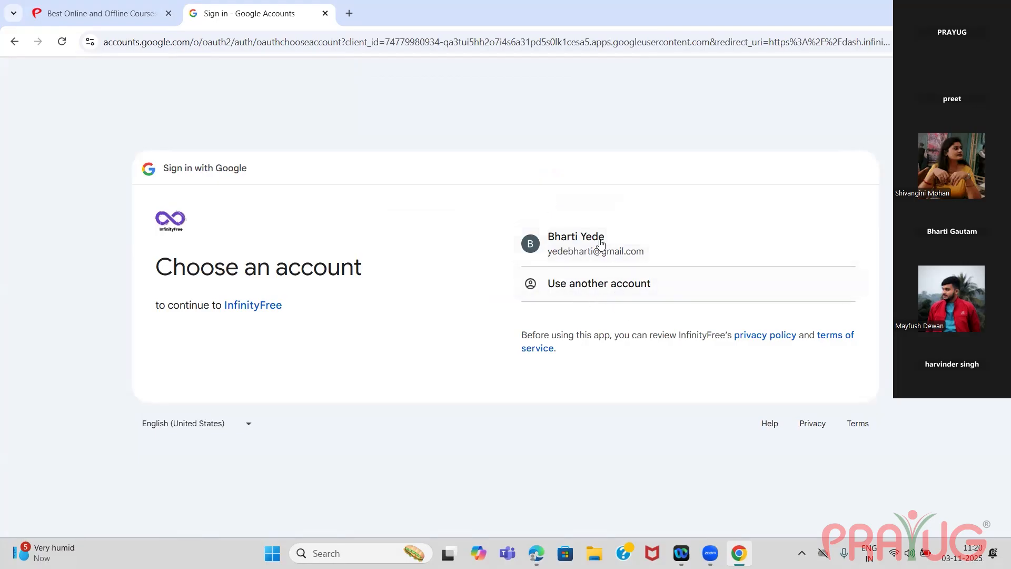
click(596, 259)
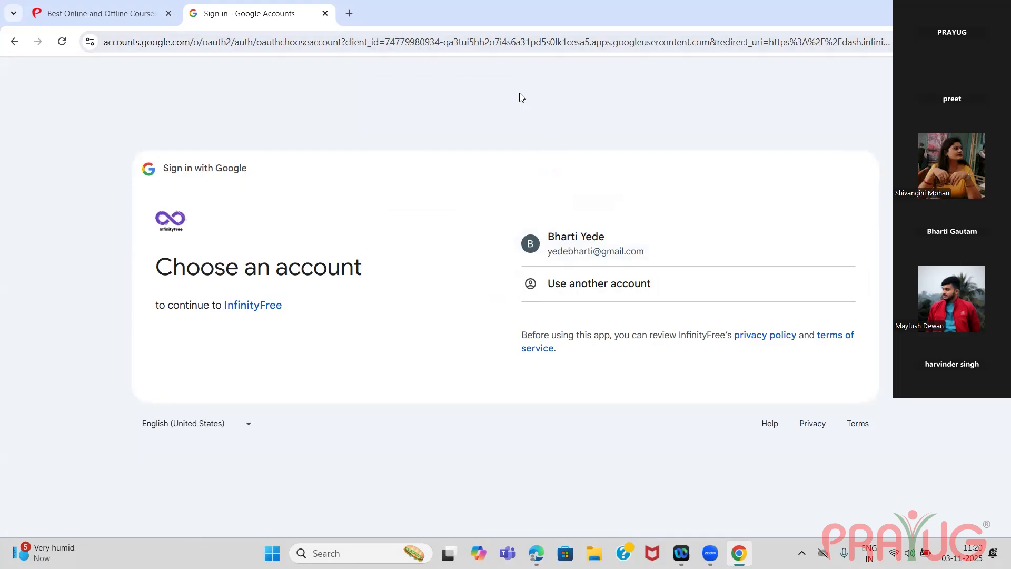
click(521, 98)
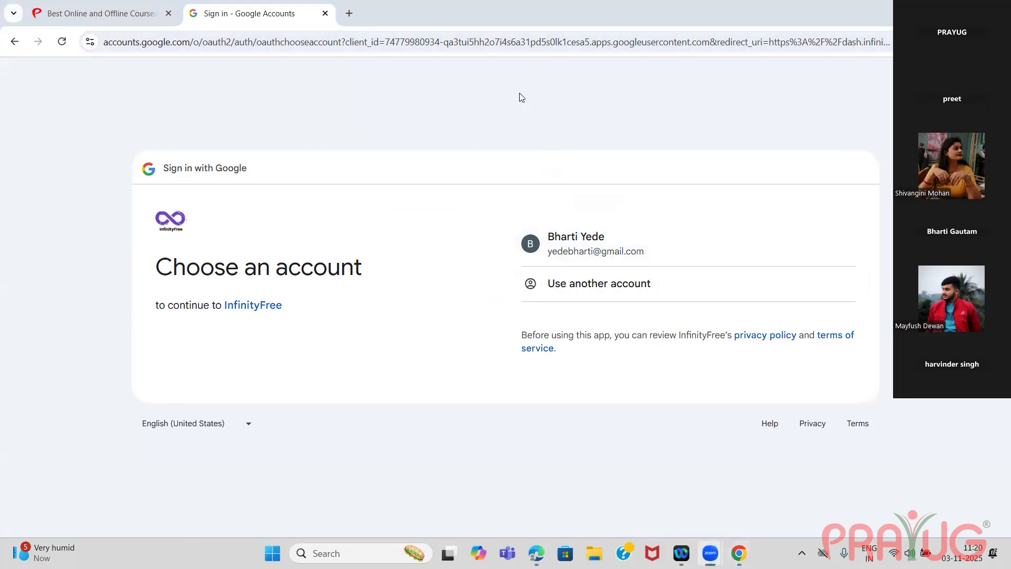
click(577, 241)
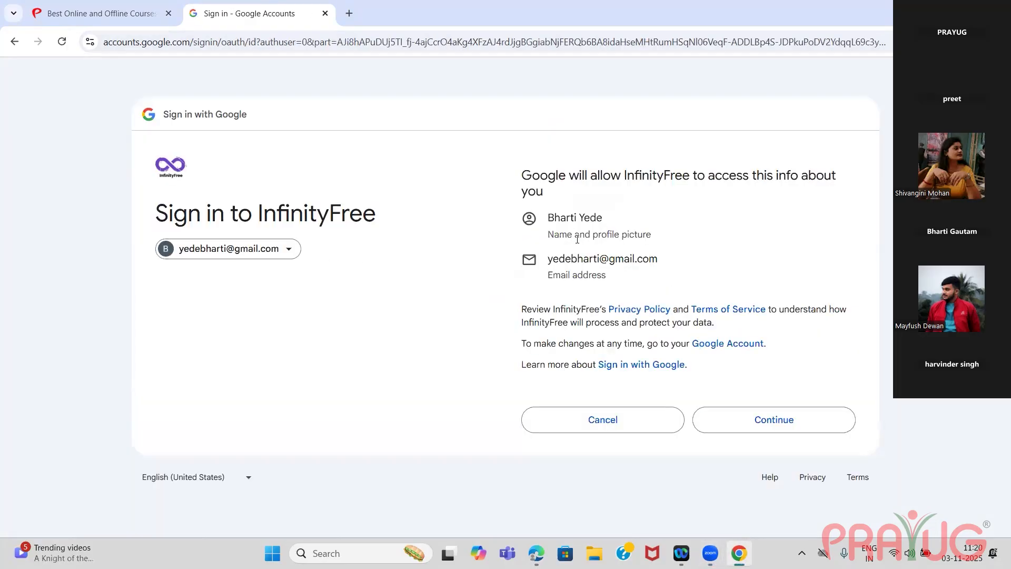
click(789, 425)
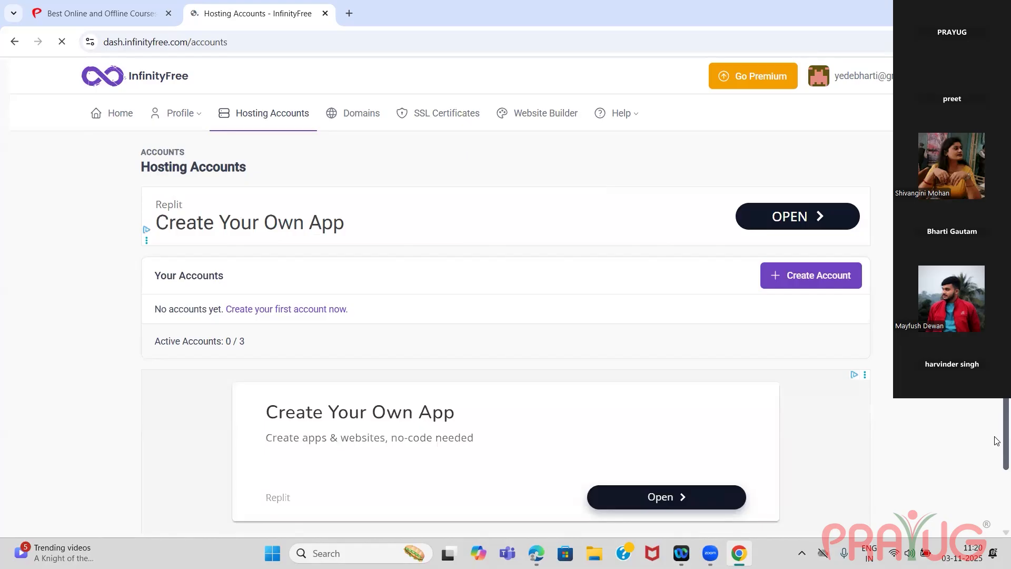
Start creating a new hosting account from the Hosting Accounts page, closing the advertisement that interrupts it.
scroll(995, 432, down, 1)
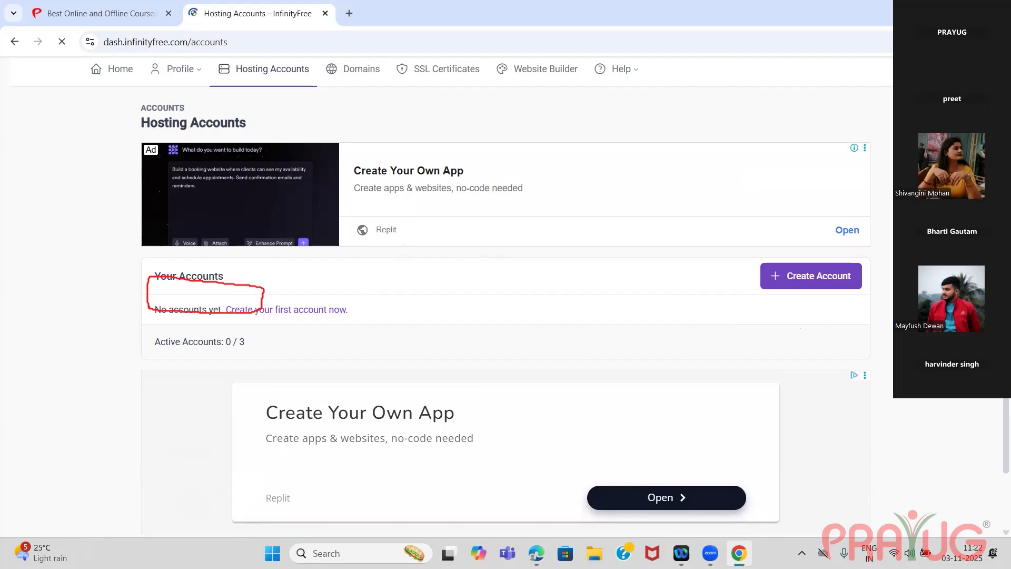
key(ctrl+z)
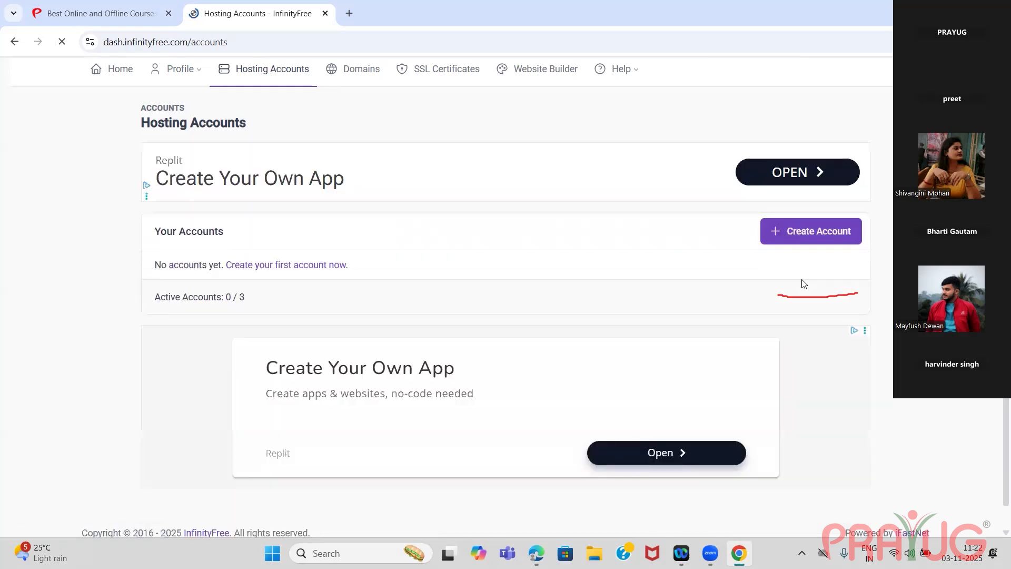
click(807, 240)
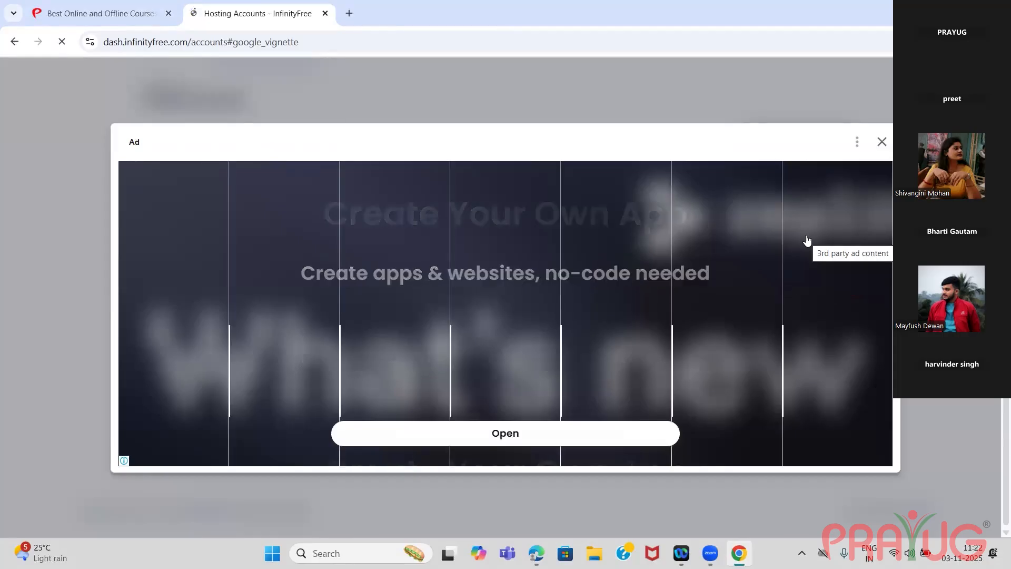
click(882, 146)
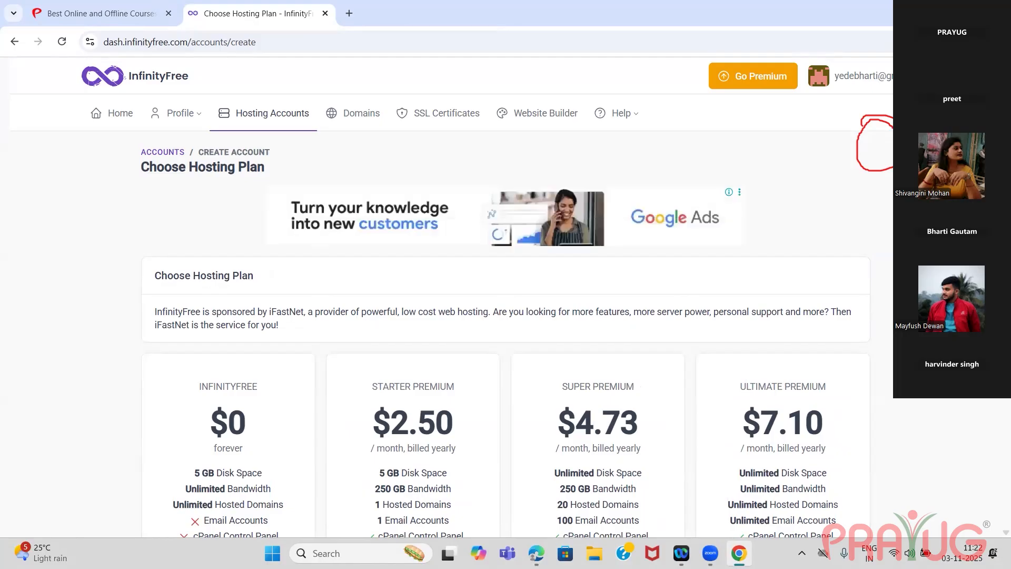
Compare the hosting plans and choose the free InfinityFree $0 plan for the new account.
scroll(997, 405, down, 6)
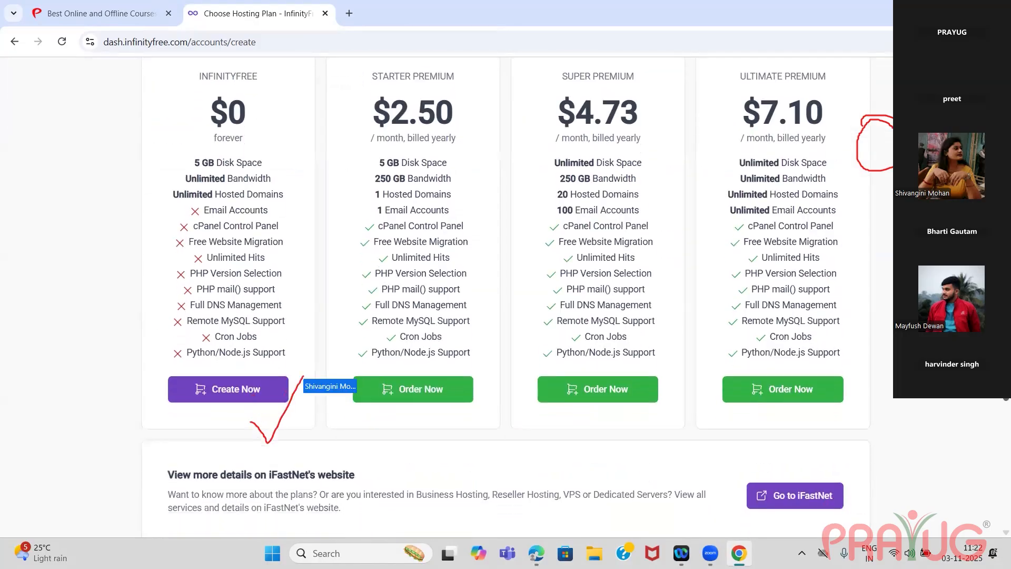
scroll(997, 448, down, 2)
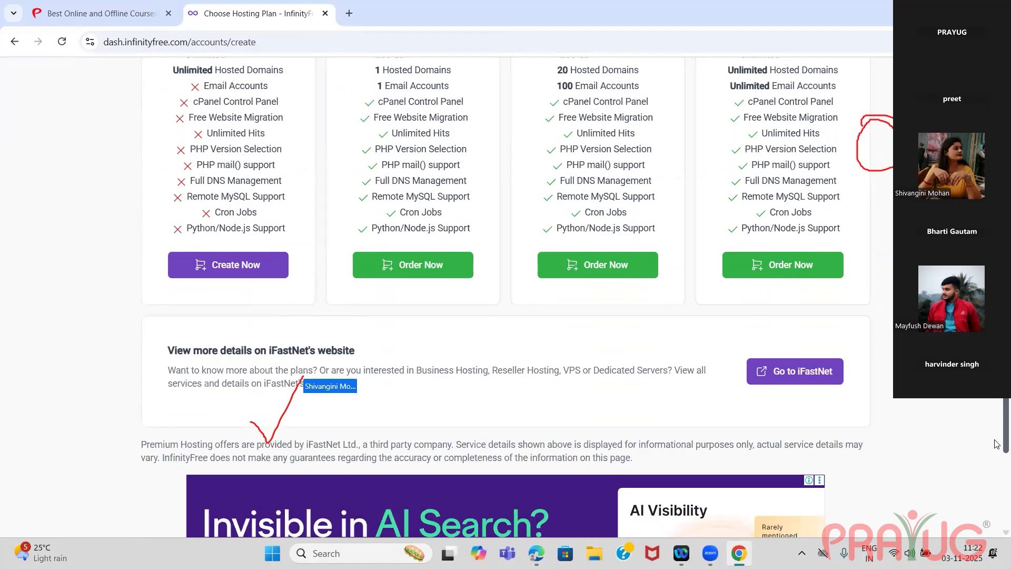
scroll(255, 401, up, 4)
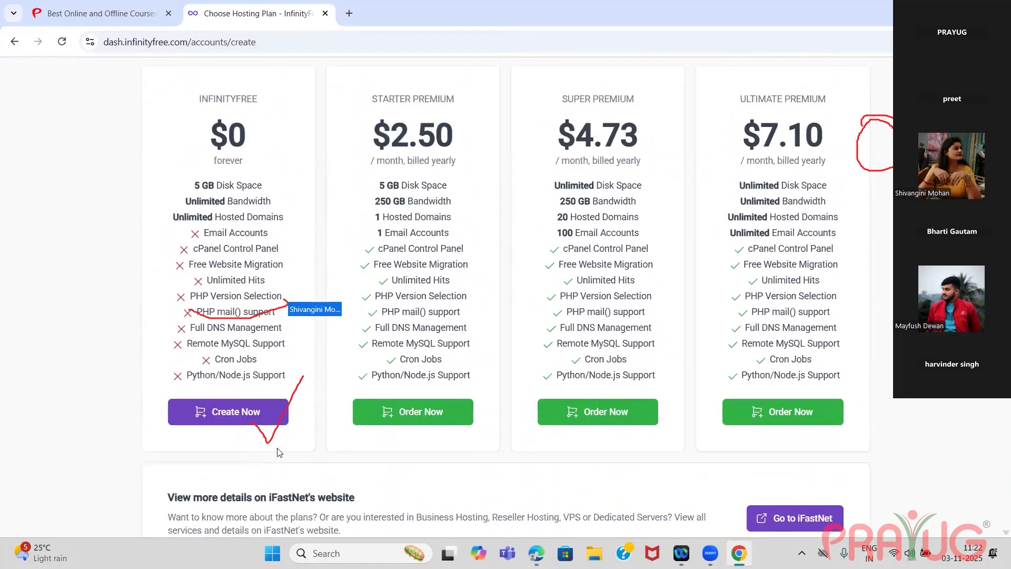
click(250, 420)
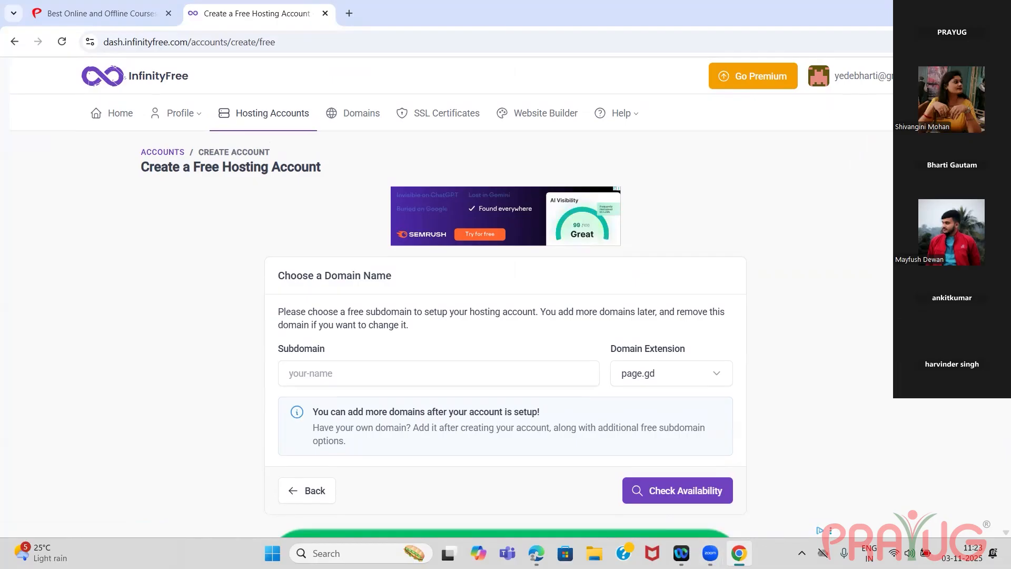
Enter "Aadya" as the free subdomain for the hosting account.
scroll(306, 318, down, 1)
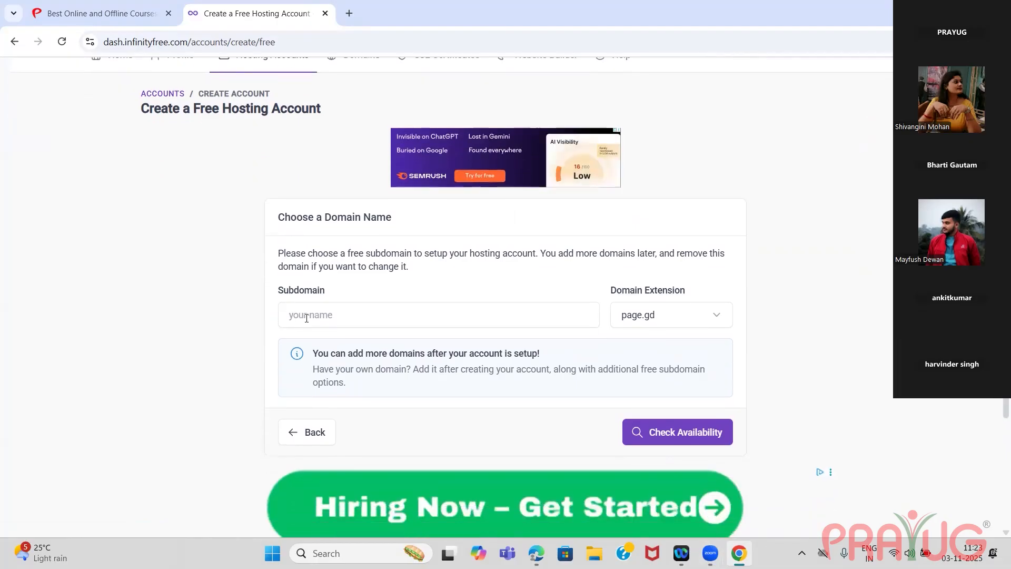
click(306, 318)
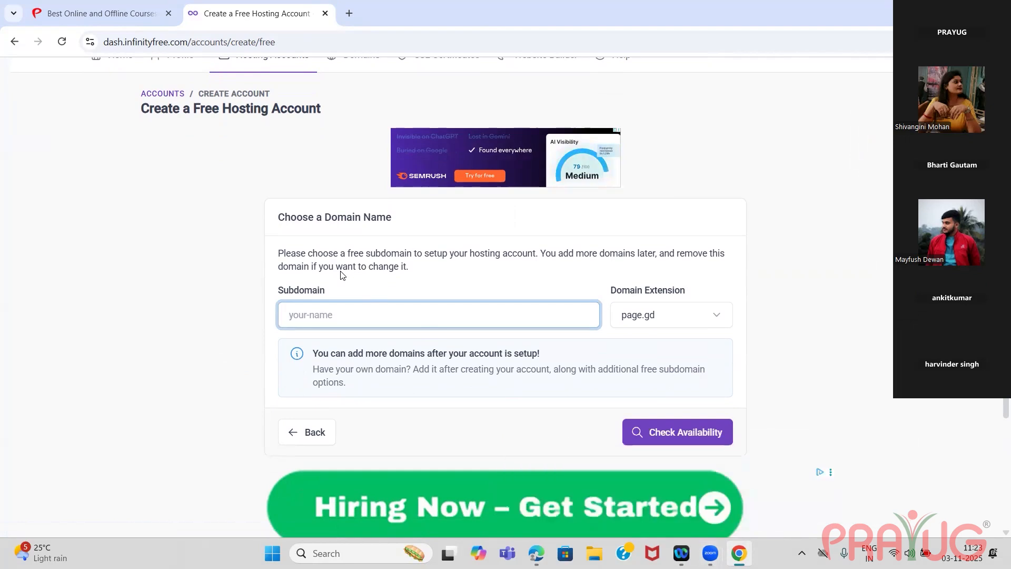
text(Aadya)
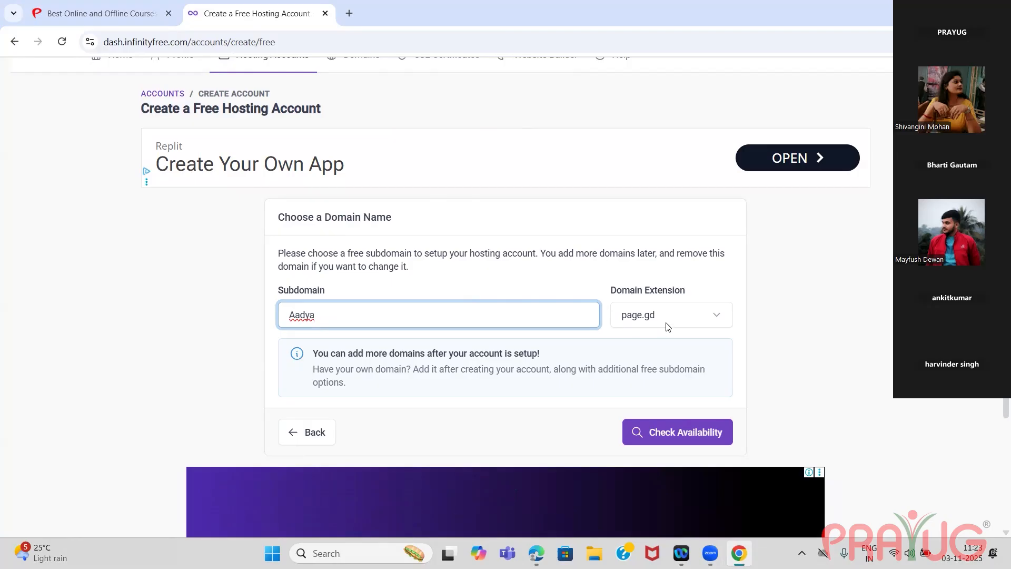
Try the lovestoblog.com domain extension, browse the other available extensions and set it back to page.gd.
click(679, 319)
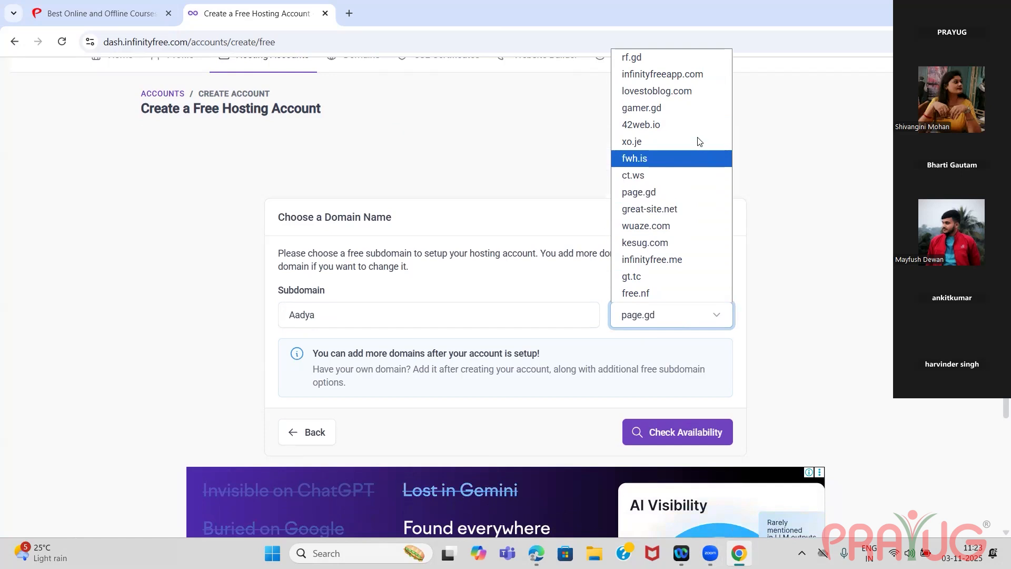
click(699, 92)
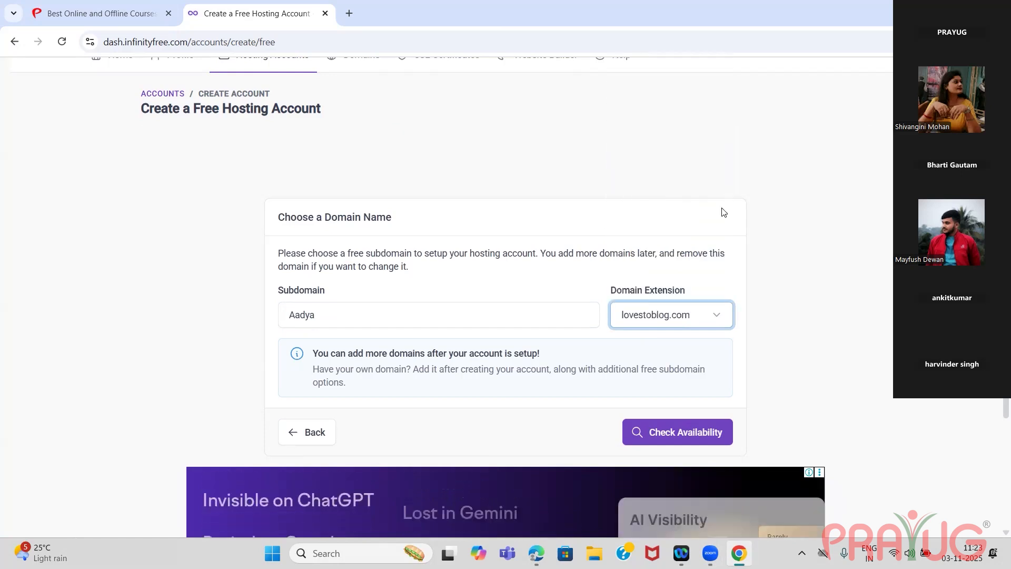
click(724, 319)
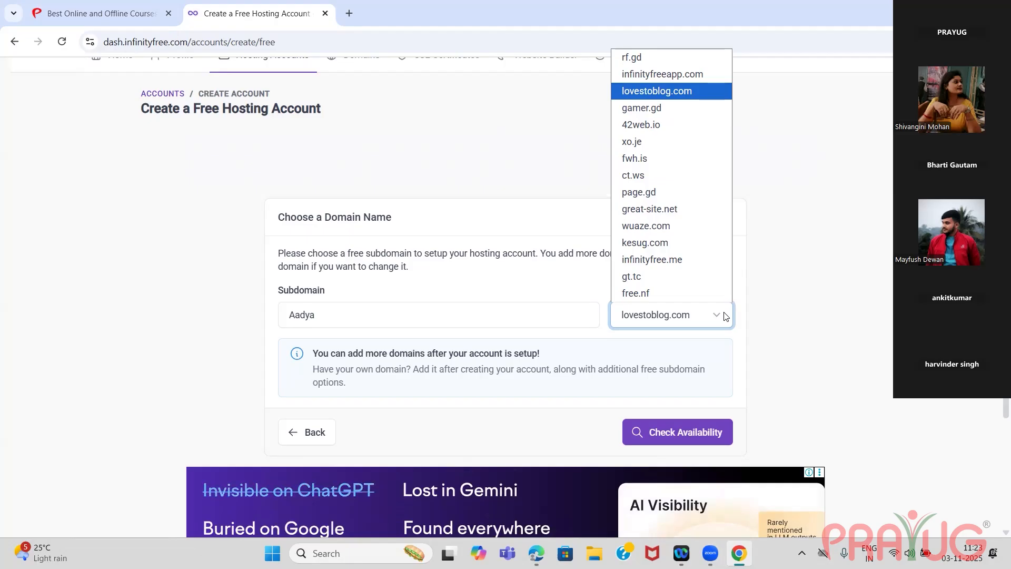
key(Down)
key(Down)
key(Down)
key(Down)
key(Down)
key(Down)
key(Down)
key(Down)
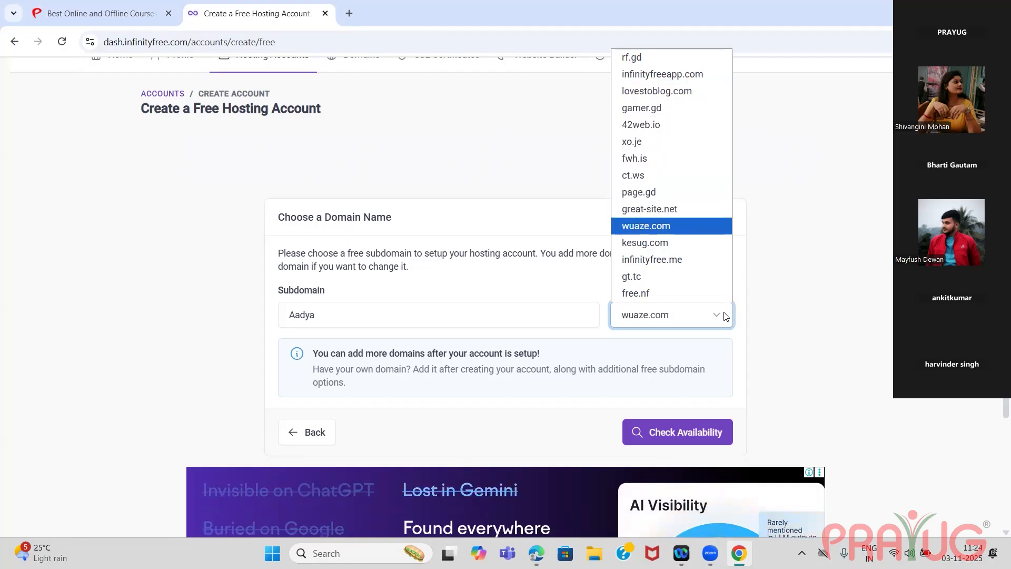
key(Down)
key(Down)
key(Down)
key(Down)
key(Up)
key(Up)
key(Up)
key(Up)
key(Up)
key(Up)
key(Up)
key(Up)
key(Up)
key(Up)
key(Up)
key(Up)
key(Up)
key(Up)
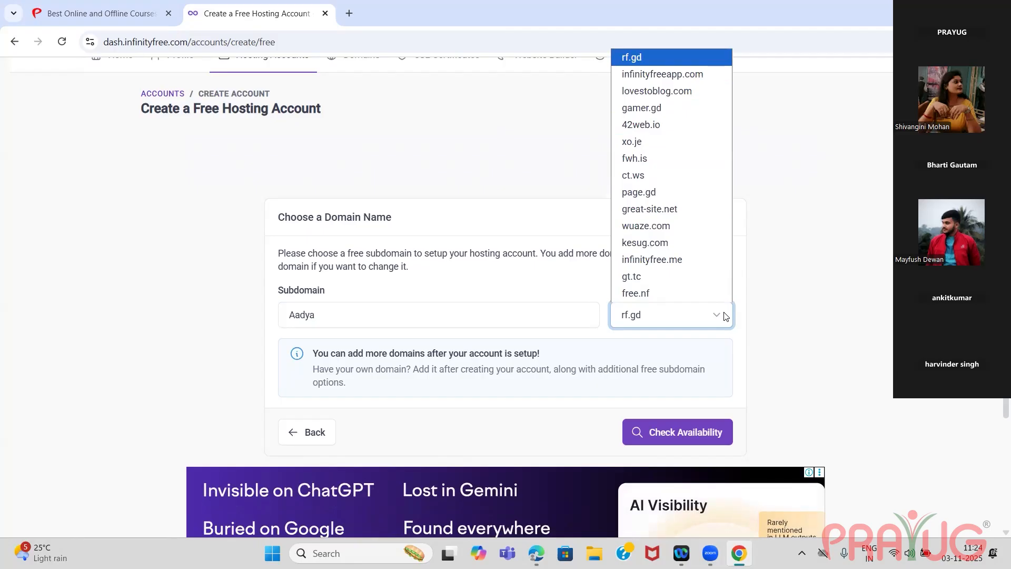
key(Down)
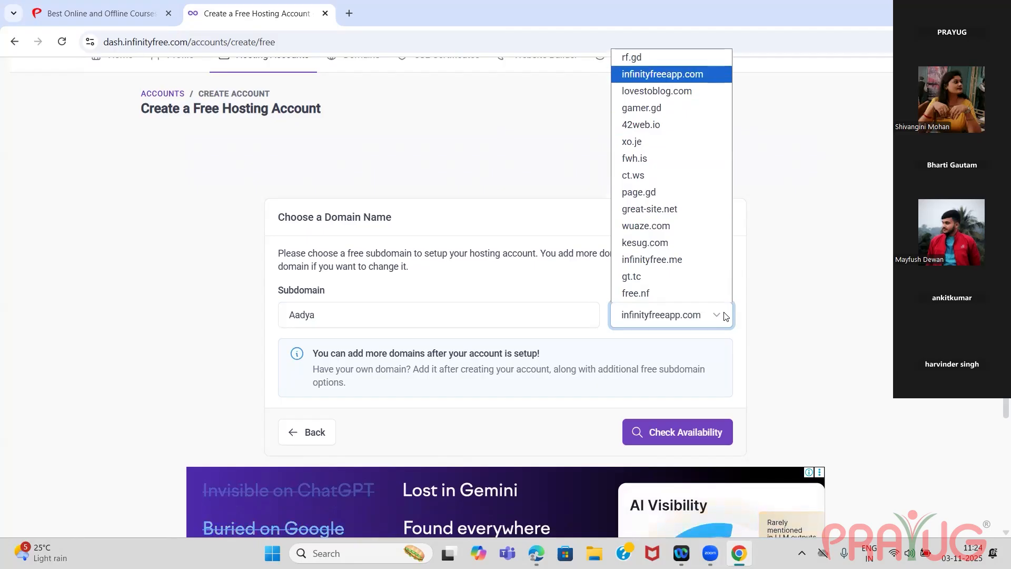
key(Down)
key(Down)
key(Down)
key(Down)
key(Down)
key(Down)
key(Down)
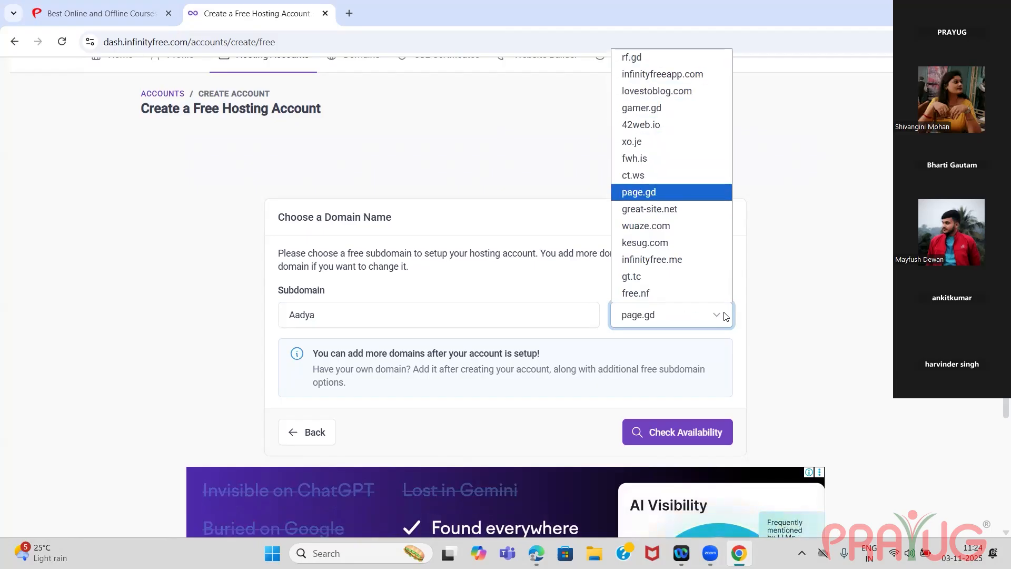
key(Return)
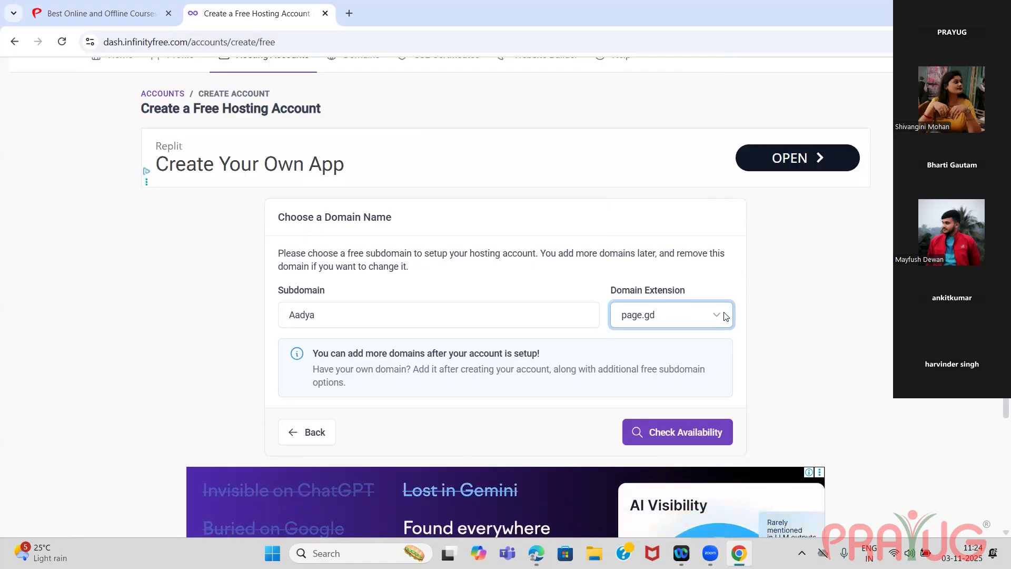
Check the availability of the Aadya.page.gd subdomain and review the additional account information form.
click(692, 433)
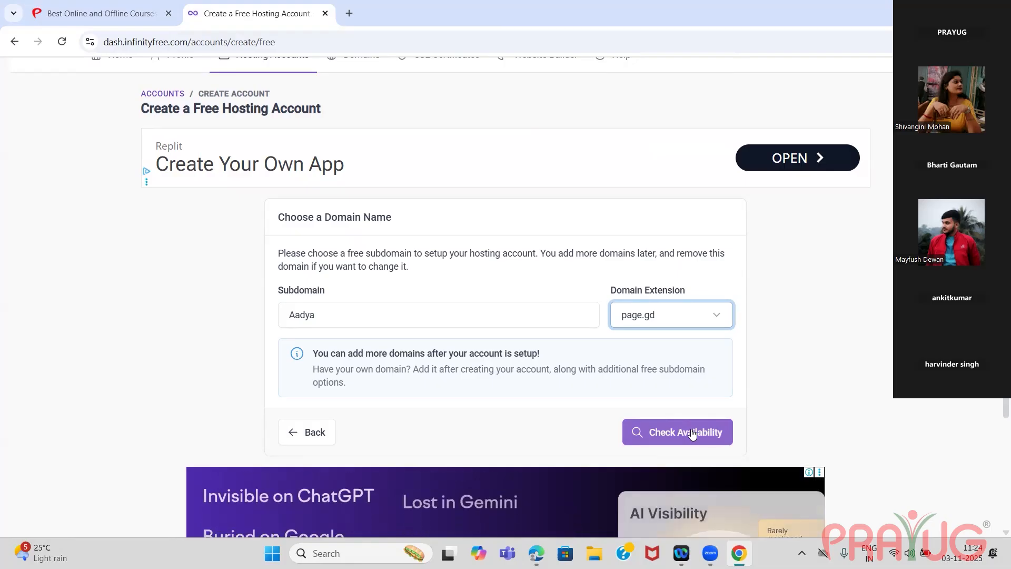
click(686, 436)
click(686, 434)
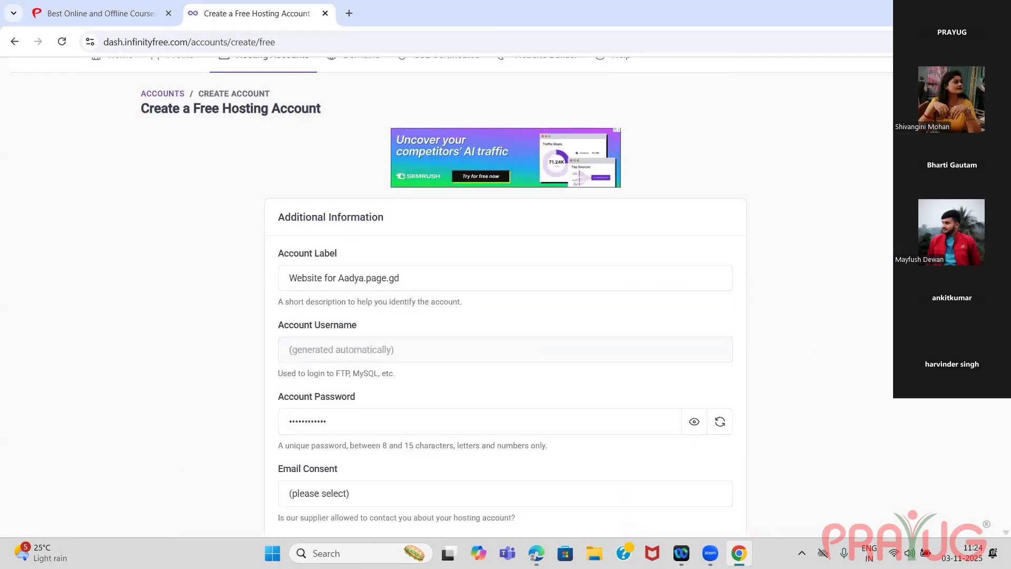
scroll(506, 326, down, 2)
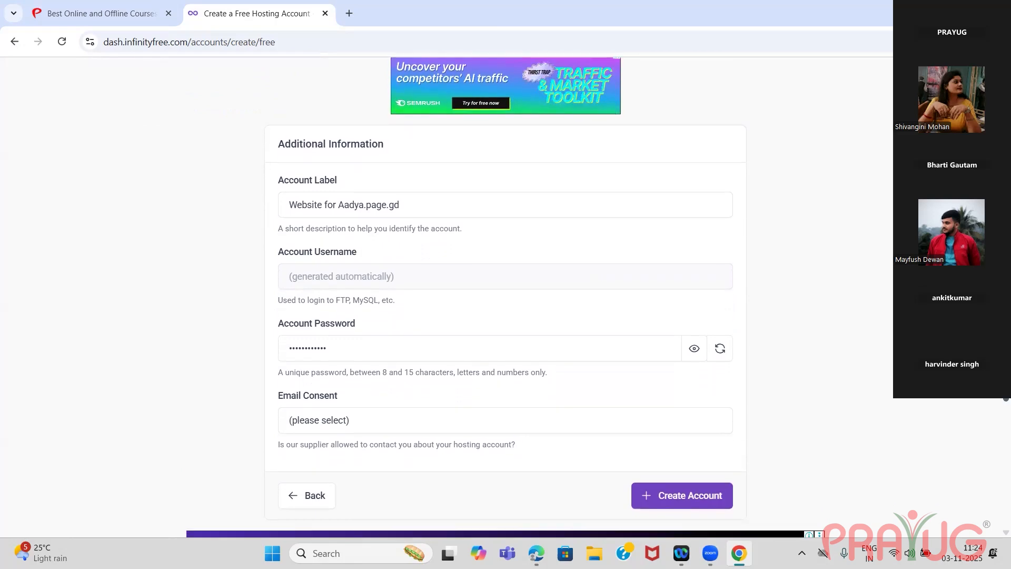
Reveal the automatically generated account password to inspect it, and hide it again.
scroll(862, 357, down, 1)
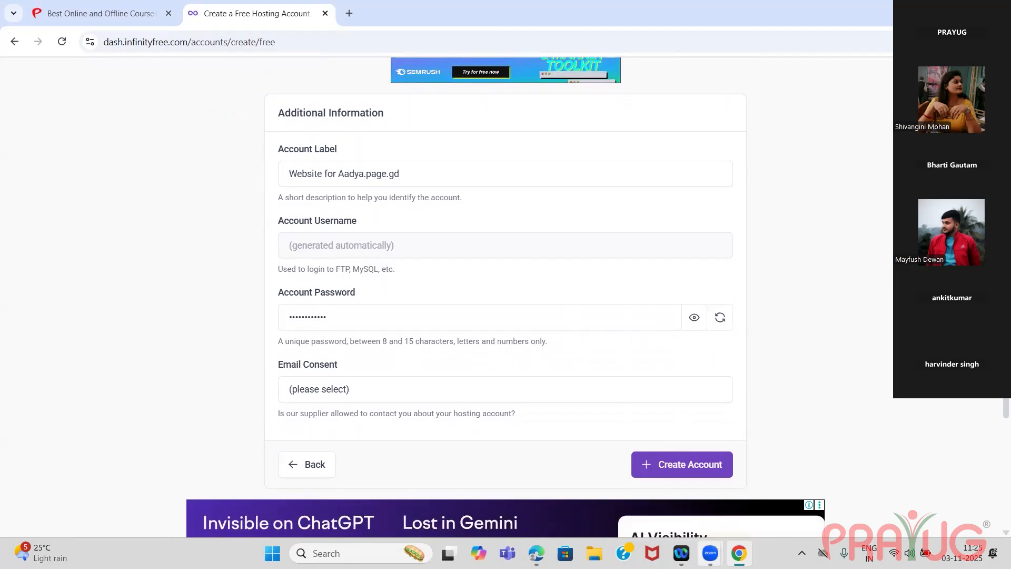
mouse_move(739, 553)
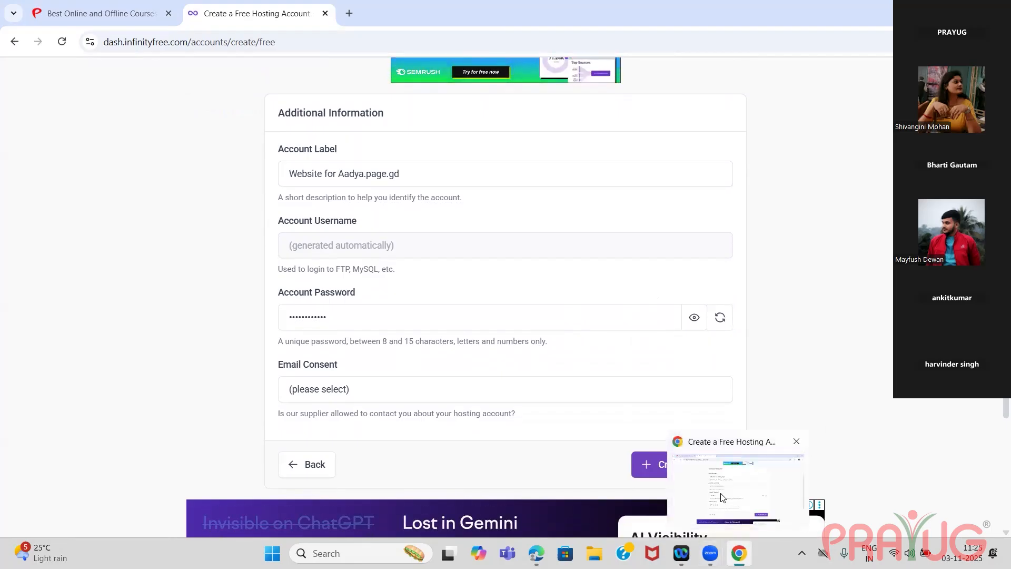
click(691, 320)
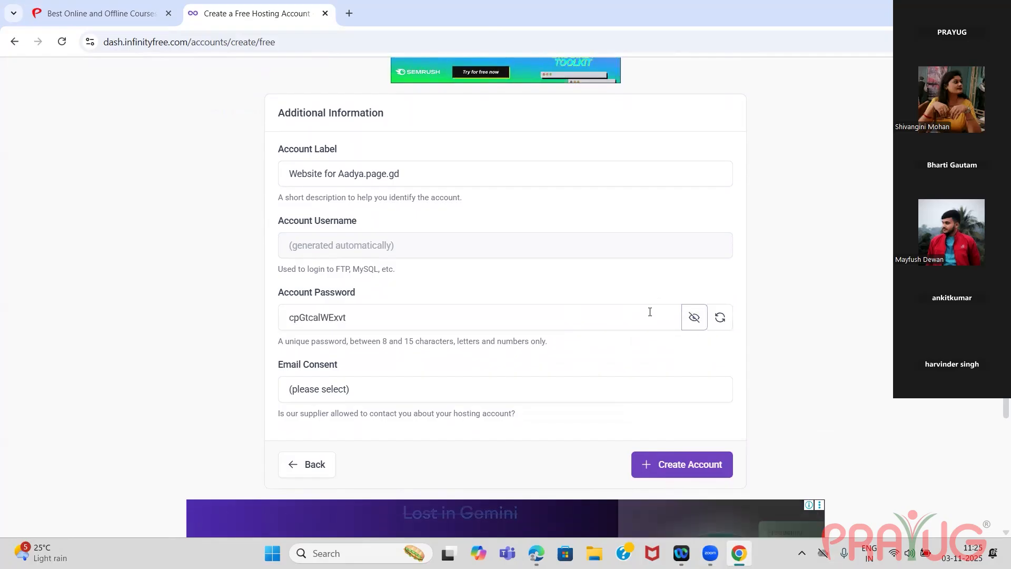
click(694, 320)
Replace the generated account password with a custom password for the hosting account.
click(615, 321)
key(BackSpace)
key(BackSpace)
key(BackSpace)
key(BackSpace)
key(BackSpace)
key(BackSpace)
key(BackSpace)
key(BackSpace)
key(BackSpace)
key(BackSpace)
key(BackSpace)
key(BackSpace)
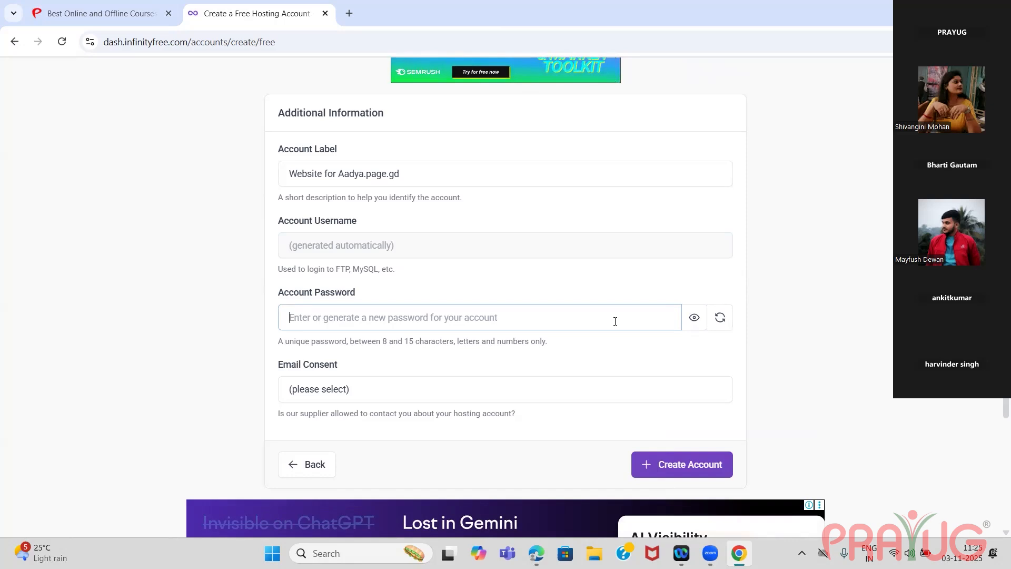
text(a••••••••••)
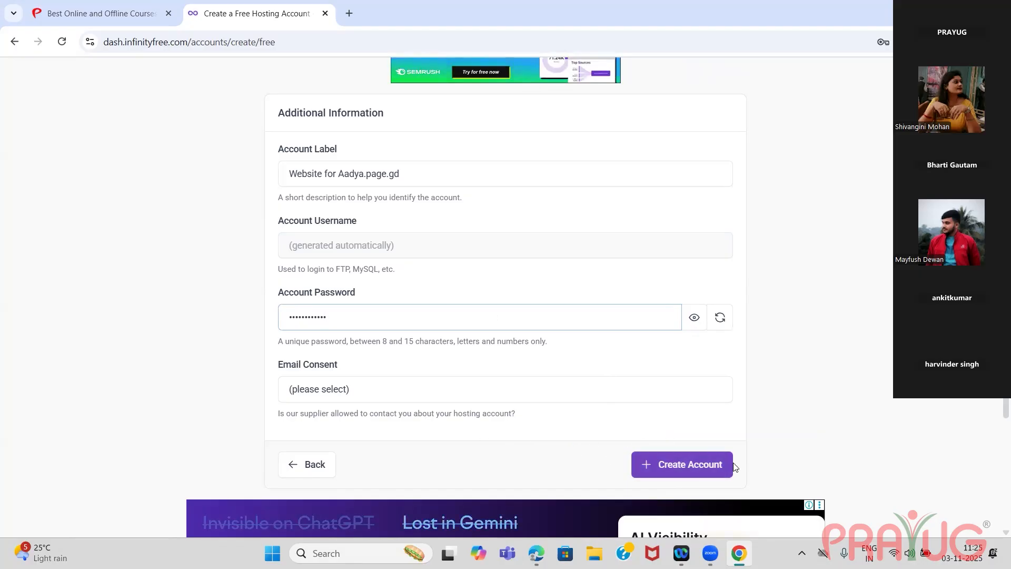
Set the email consent to "I Approve" and submit the hosting account creation form.
click(368, 389)
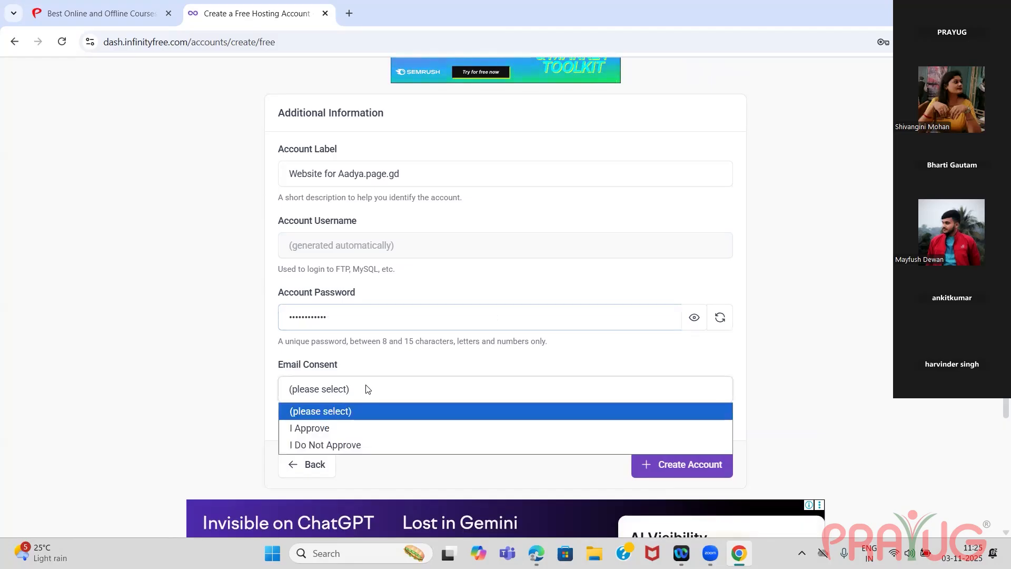
click(329, 429)
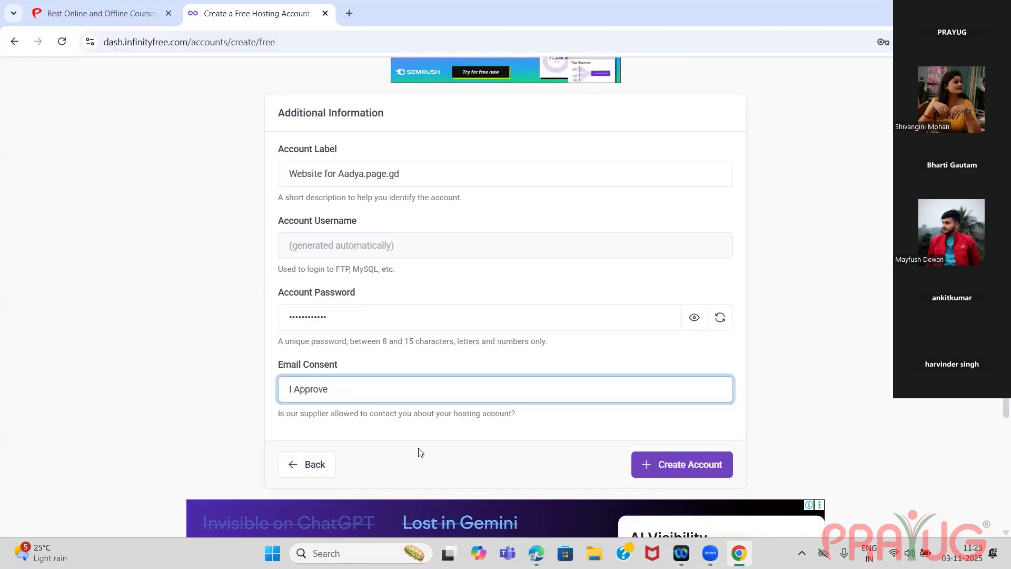
click(671, 467)
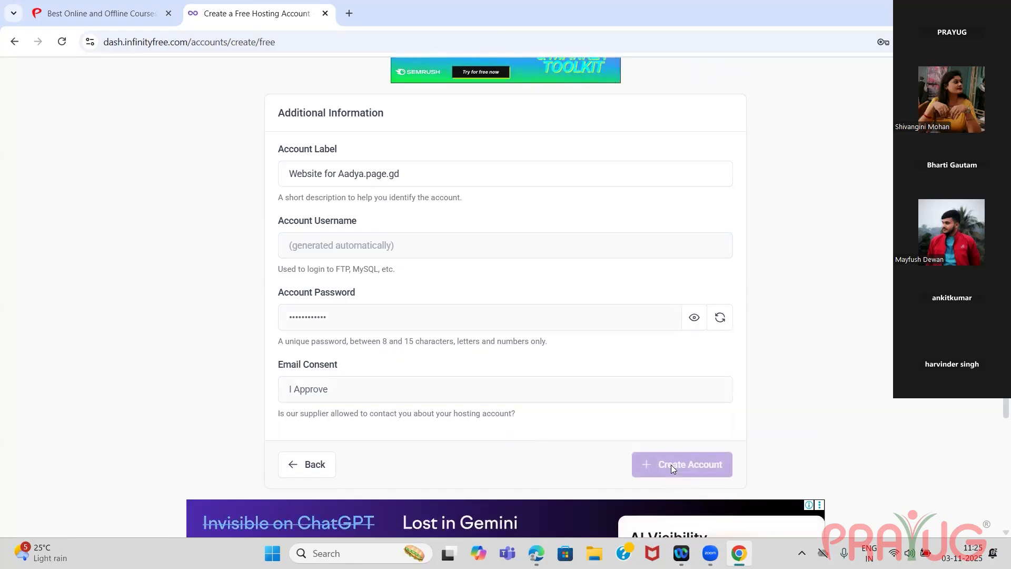
Clear the rejected account password, enter it anew and try to create the account again.
click(411, 325)
key(BackSpace)
key(BackSpace)
key(BackSpace)
key(BackSpace)
key(BackSpace)
key(BackSpace)
key(BackSpace)
key(BackSpace)
key(BackSpace)
key(BackSpace)
key(BackSpace)
key(BackSpace)
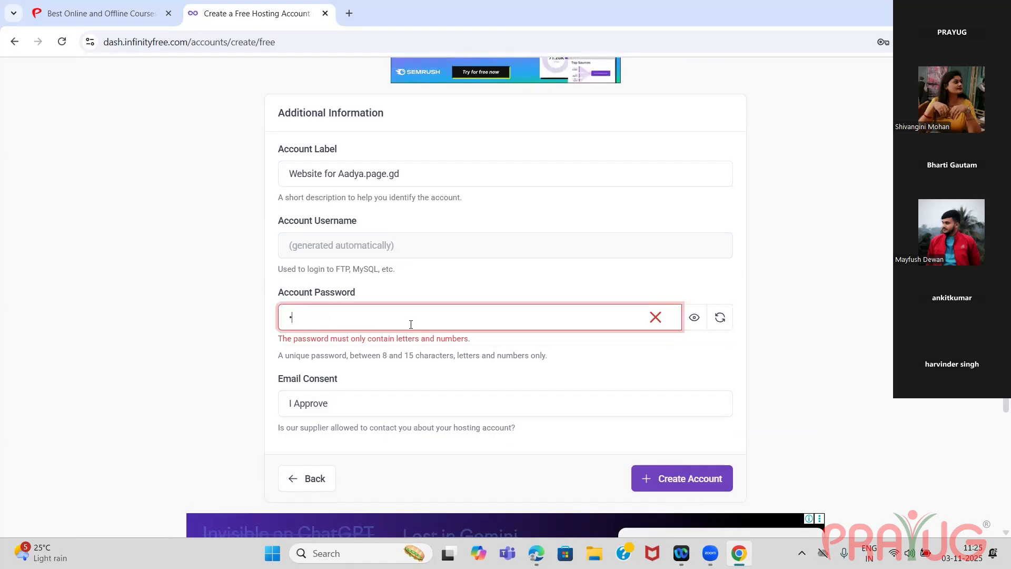
text(a)
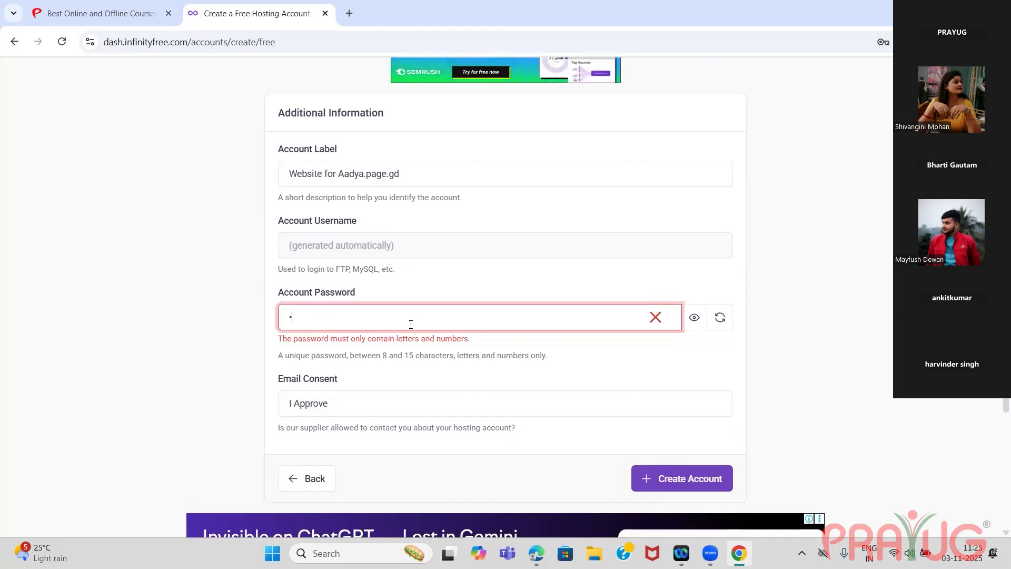
text(a)
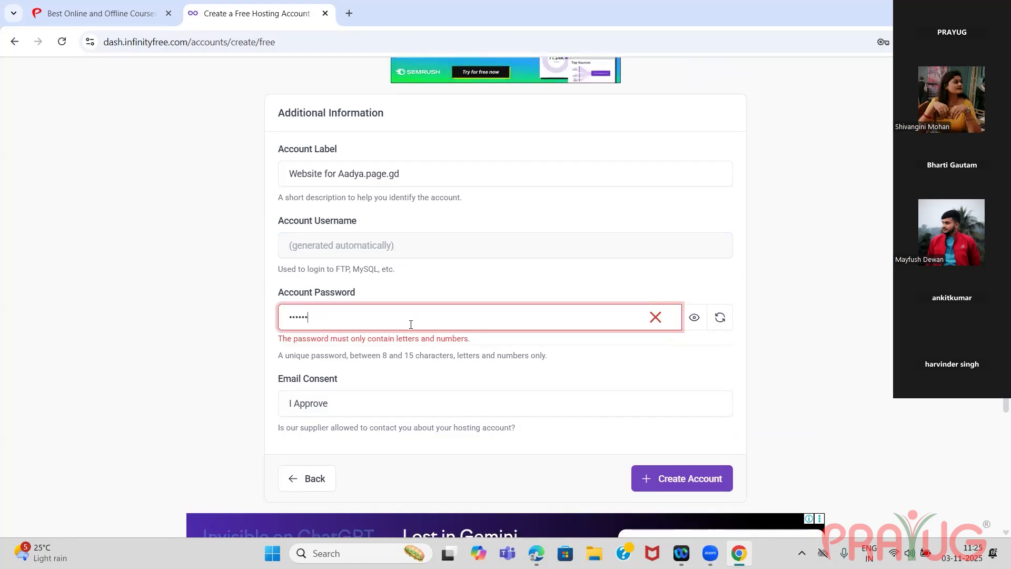
text(aaaa)
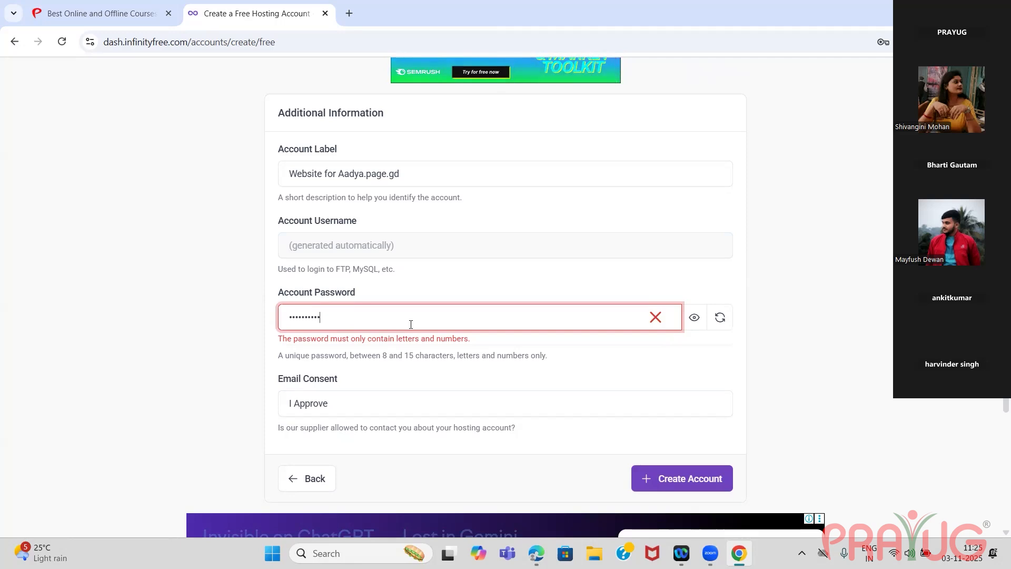
text(a)
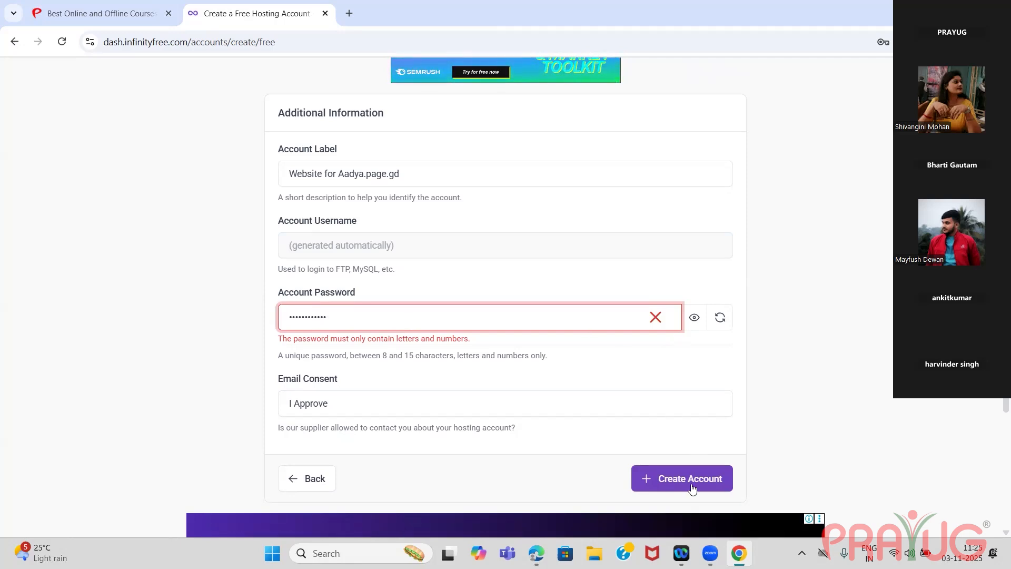
click(691, 488)
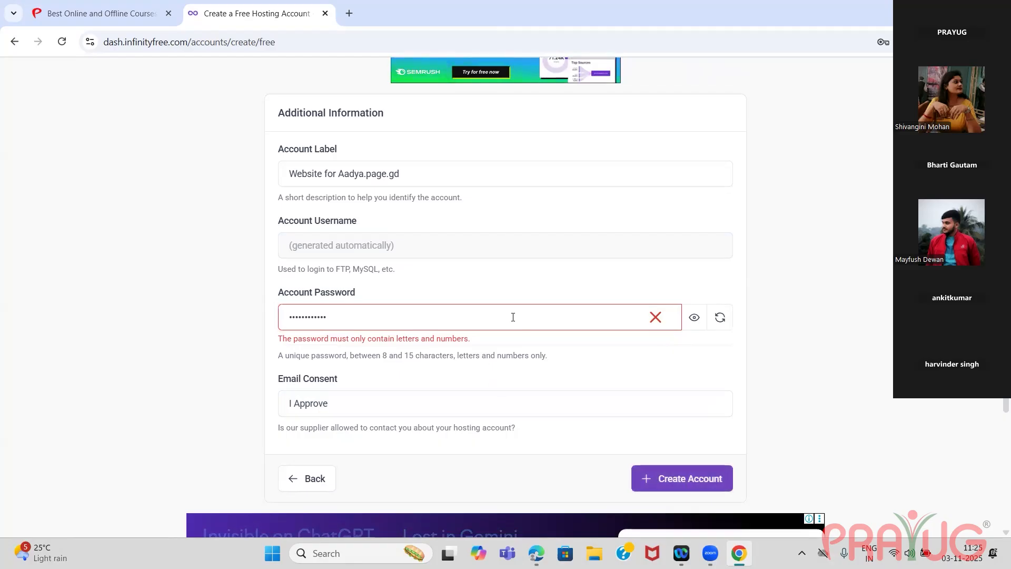
Try to create the account with a shorter account password that meets the letters-and-numbers rule.
click(475, 317)
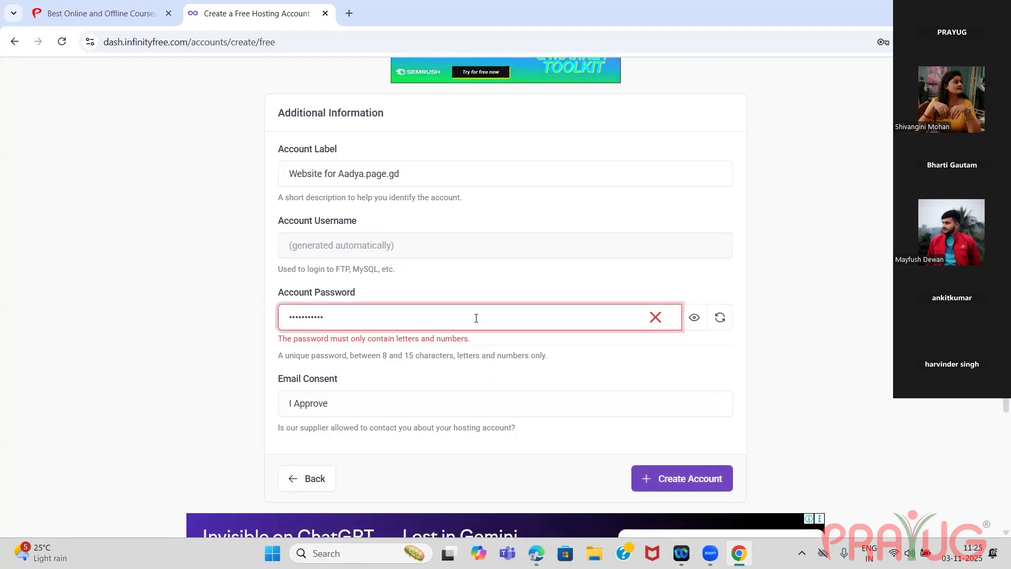
key(BackSpace)
key(BackSpace)
key(BackSpace)
key(BackSpace)
key(BackSpace)
key(BackSpace)
key(BackSpace)
key(BackSpace)
key(BackSpace)
key(BackSpace)
key(BackSpace)
key(BackSpace)
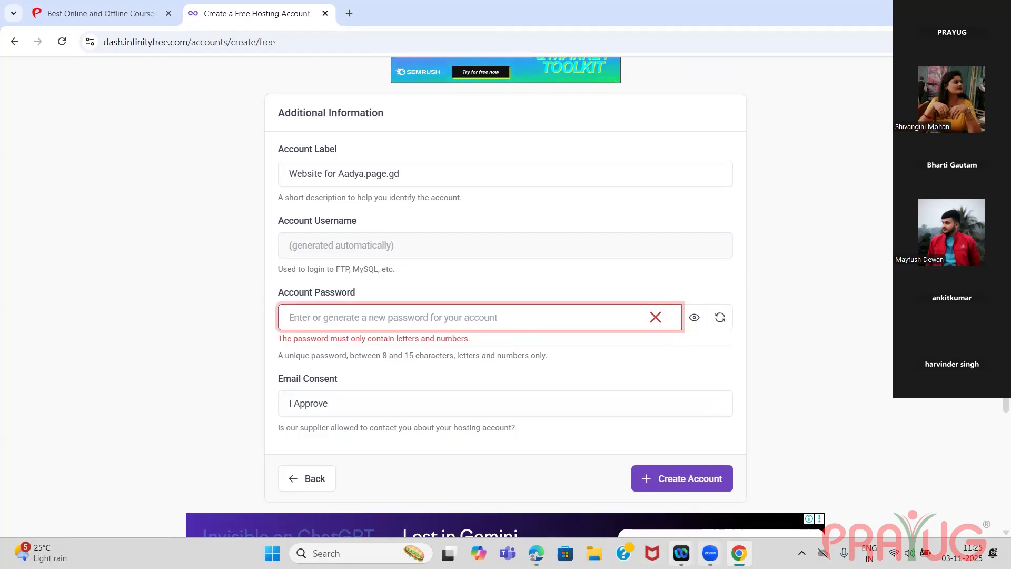
click(663, 469)
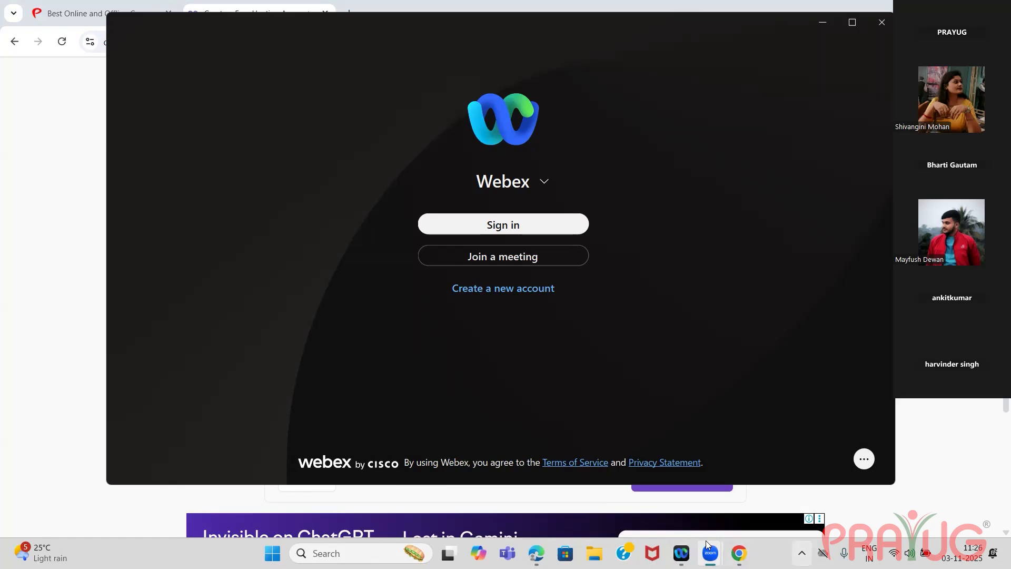
click(733, 542)
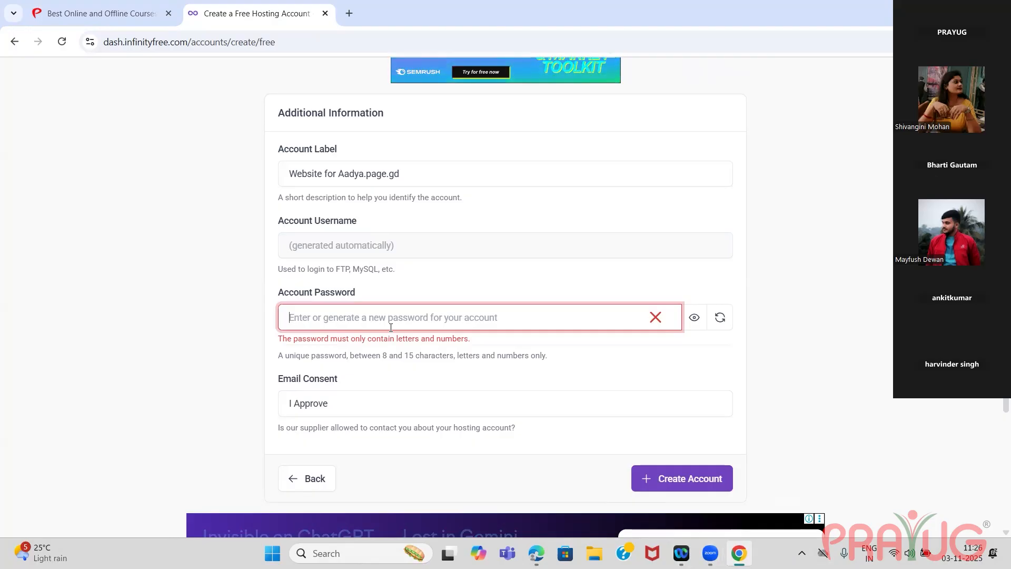
text(A••••)
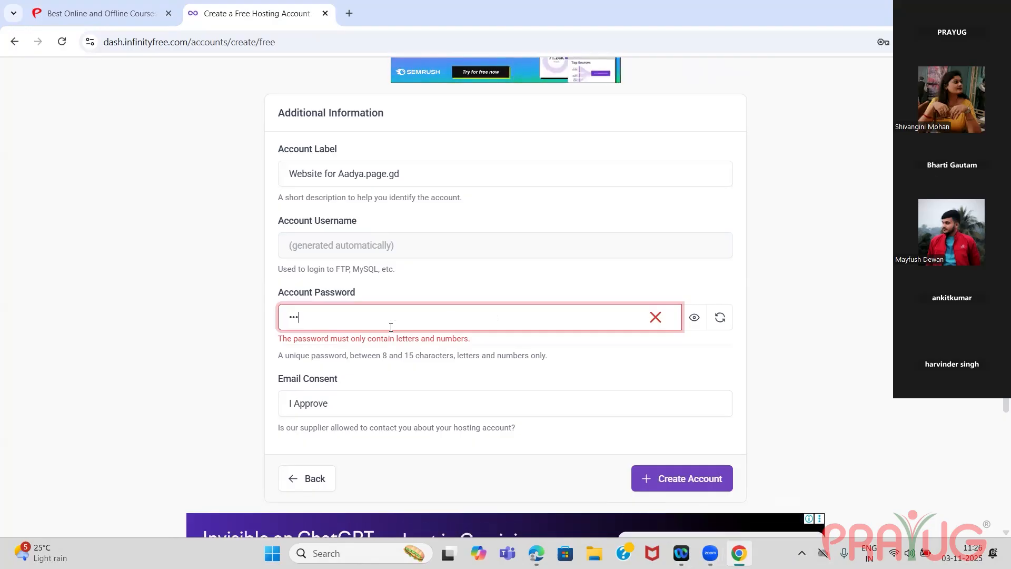
text(••)
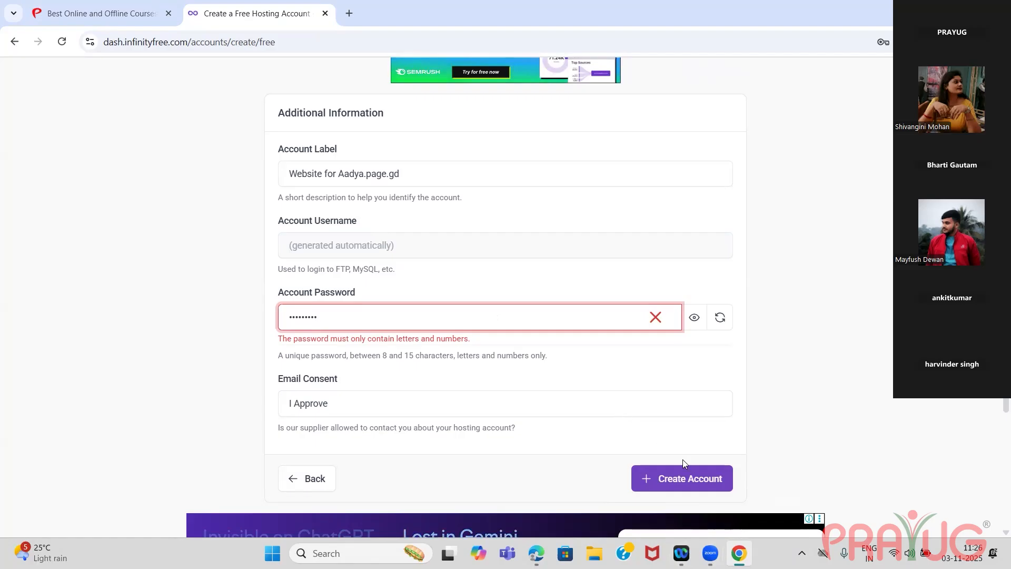
click(683, 475)
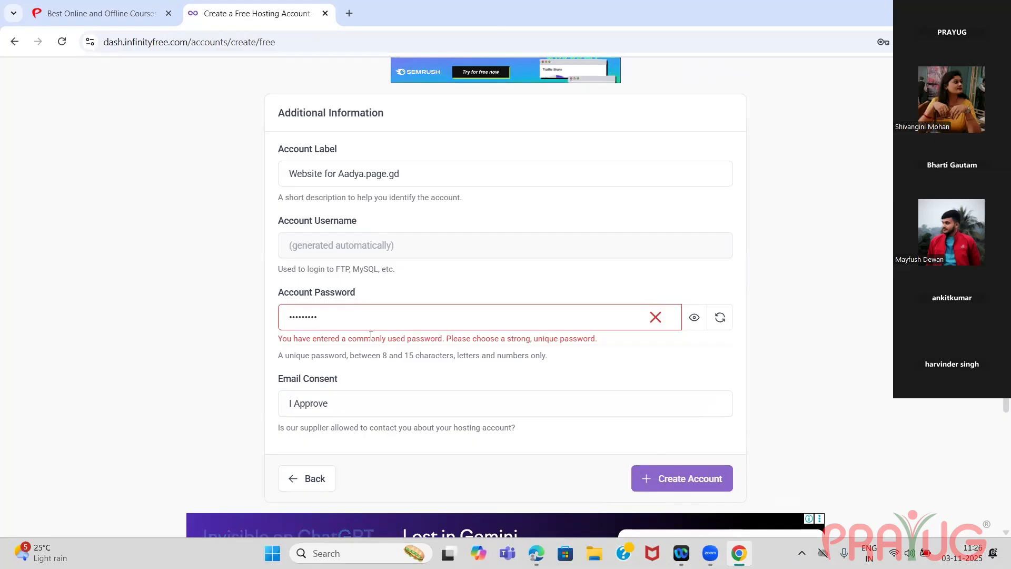
Replace the commonly used account password with a different one and try again to create the account.
click(357, 320)
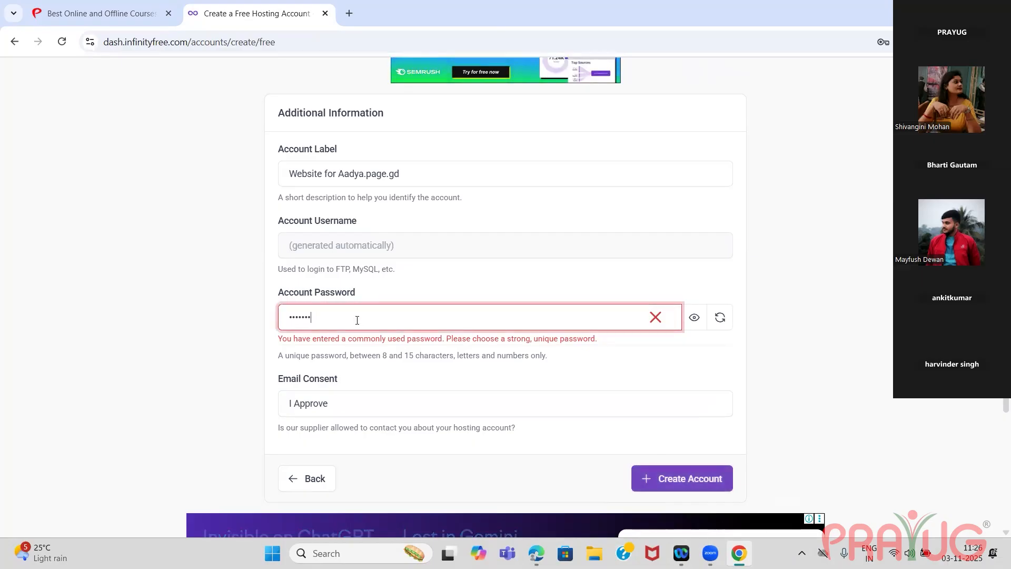
key(BackSpace)
key(BackSpace)
key(BackSpace)
key(BackSpace)
key(BackSpace)
key(BackSpace)
key(BackSpace)
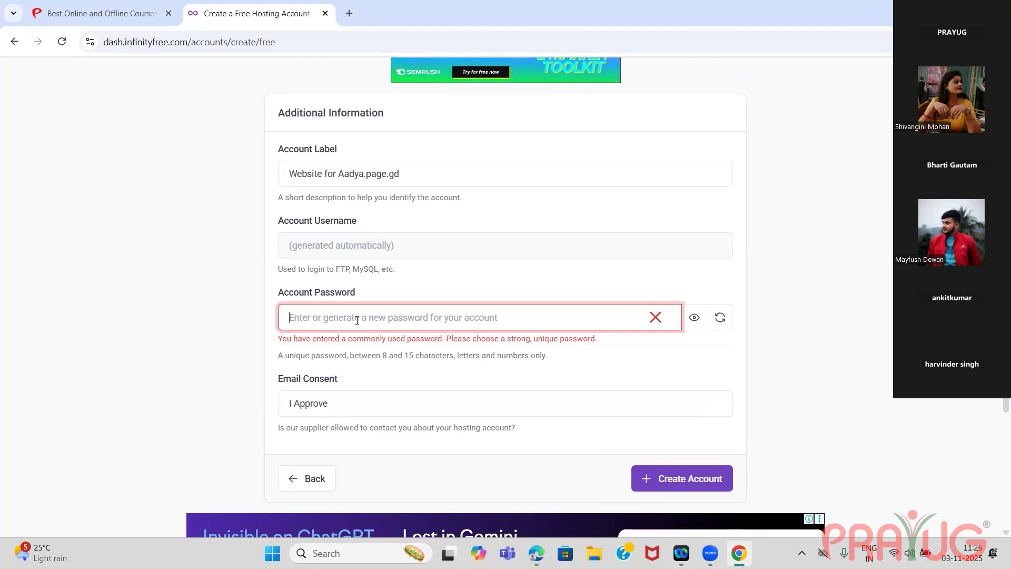
text(a)
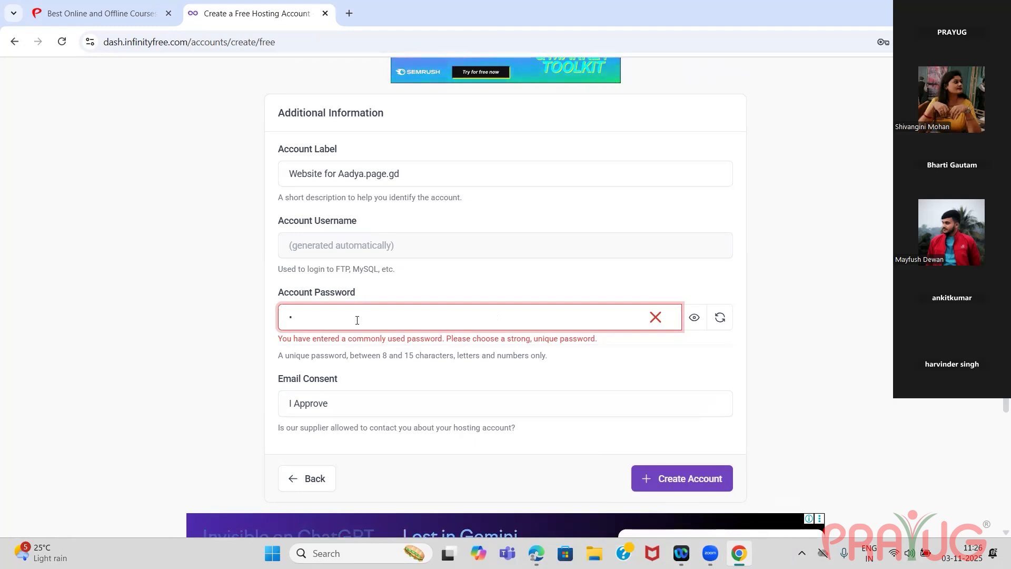
key(BackSpace)
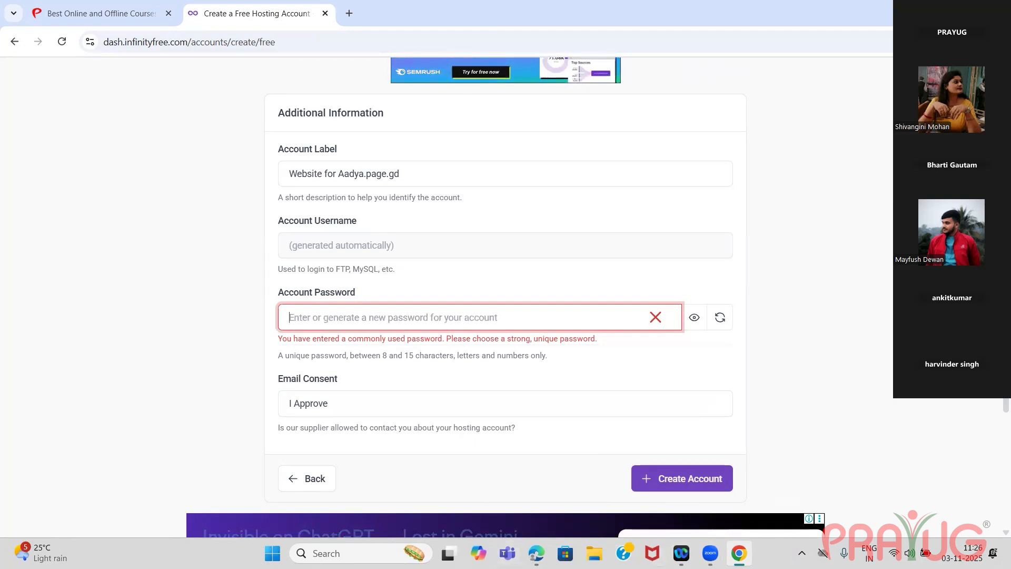
mouse_move(681, 553)
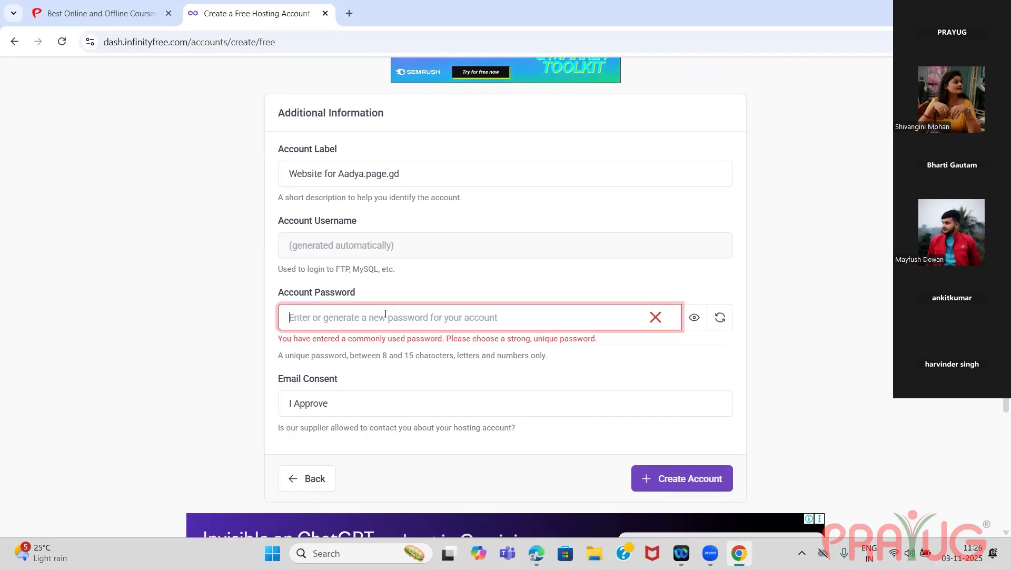
text(a••••••)
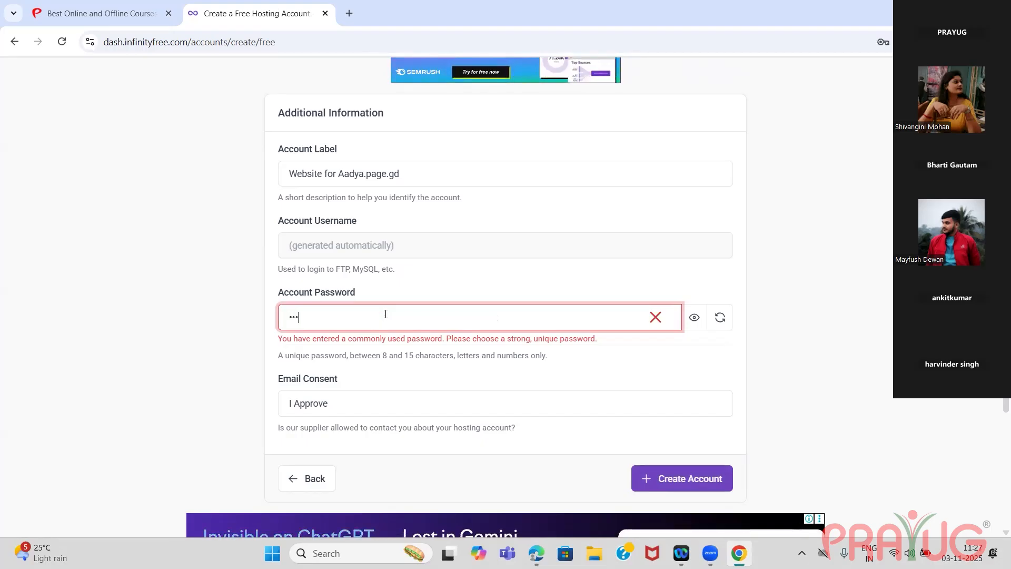
text(••)
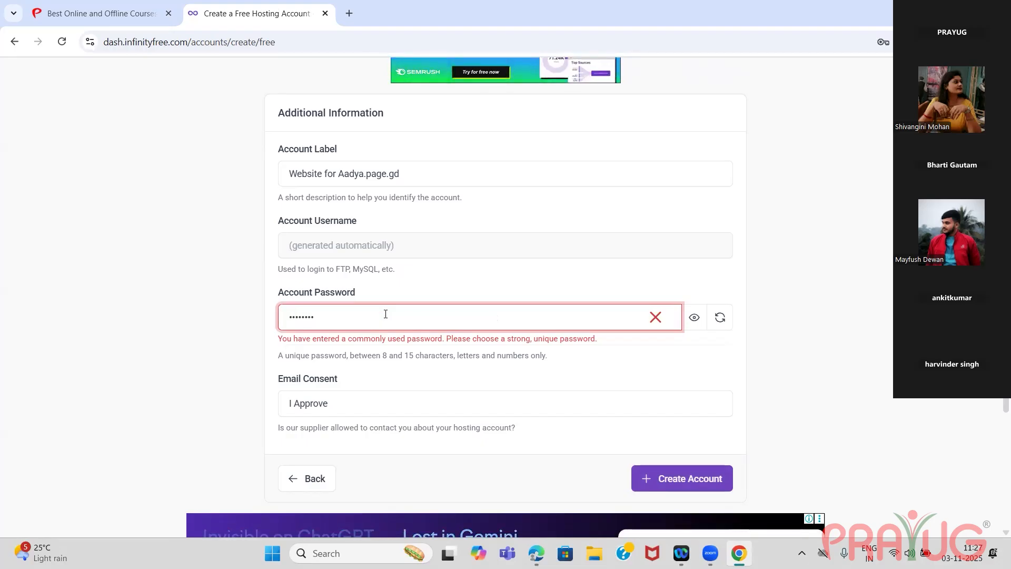
click(685, 472)
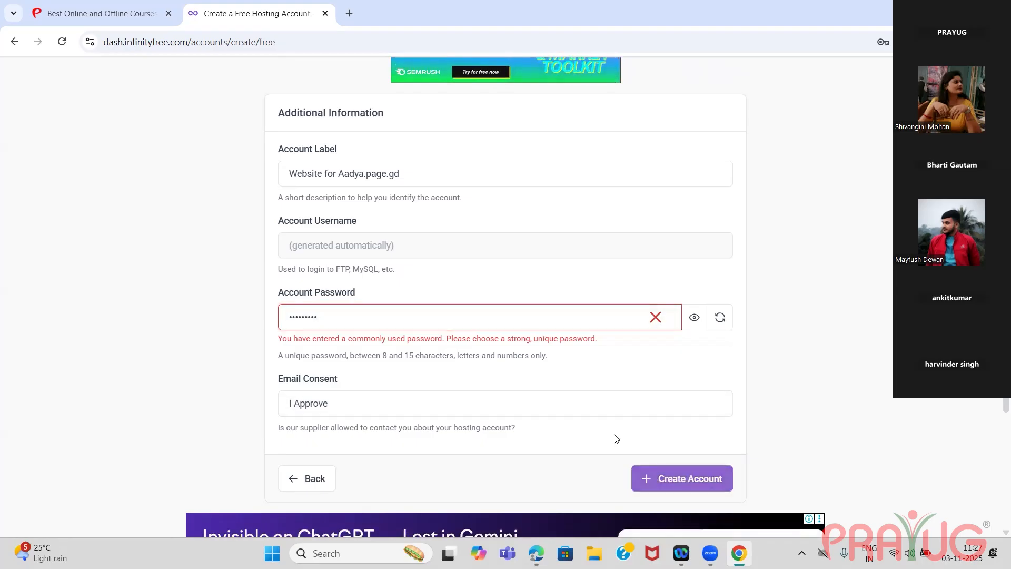
Erase the account password once more, enter another variant and resubmit the account creation form.
click(397, 313)
key(BackSpace)
key(BackSpace)
key(BackSpace)
key(BackSpace)
key(BackSpace)
key(BackSpace)
key(BackSpace)
key(BackSpace)
key(BackSpace)
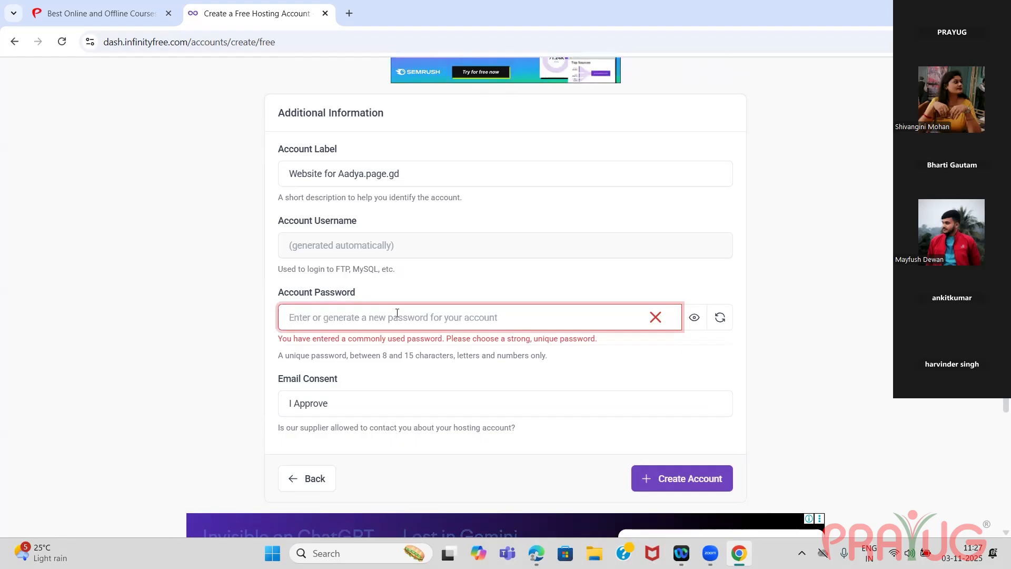
text(aaa)
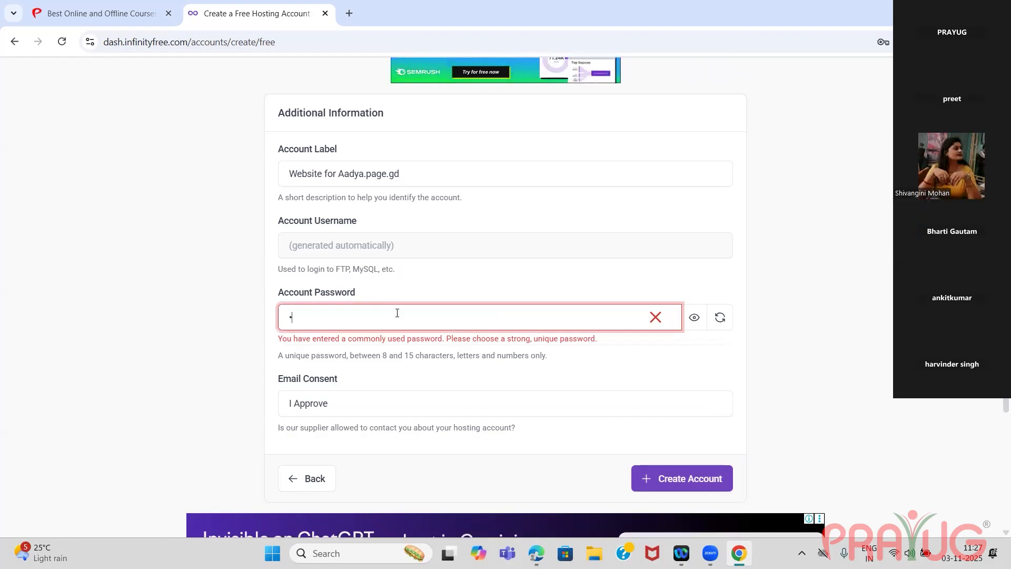
text(aa)
key(BackSpace)
key(BackSpace)
key(BackSpace)
key(BackSpace)
key(BackSpace)
key(BackSpace)
text(aaaaaaaaa)
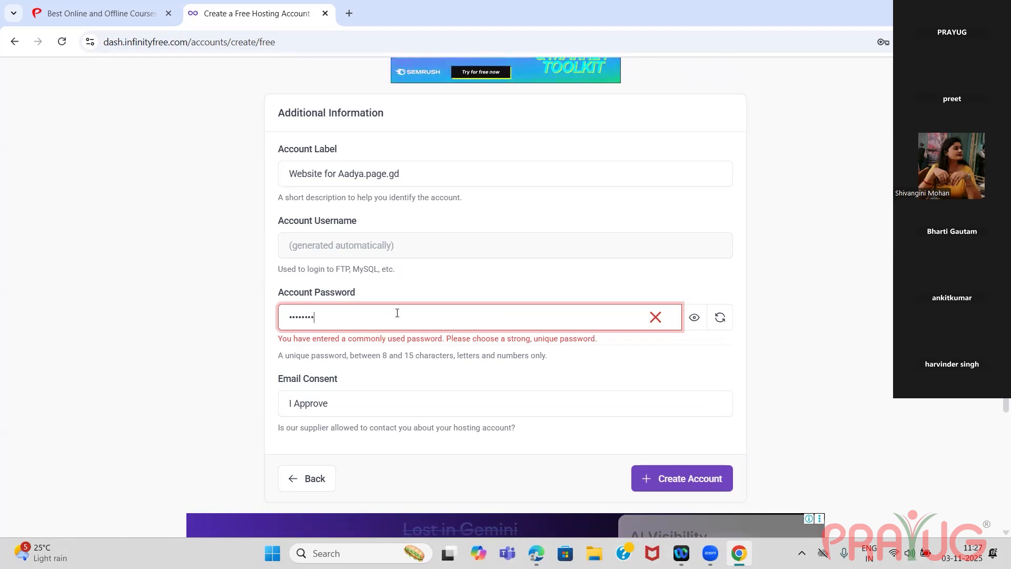
click(693, 478)
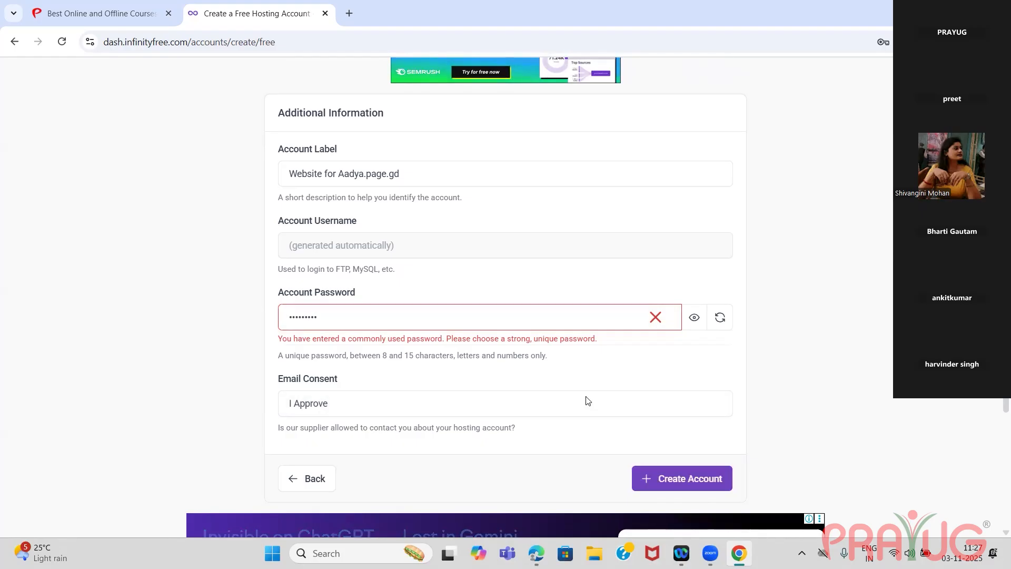
click(379, 317)
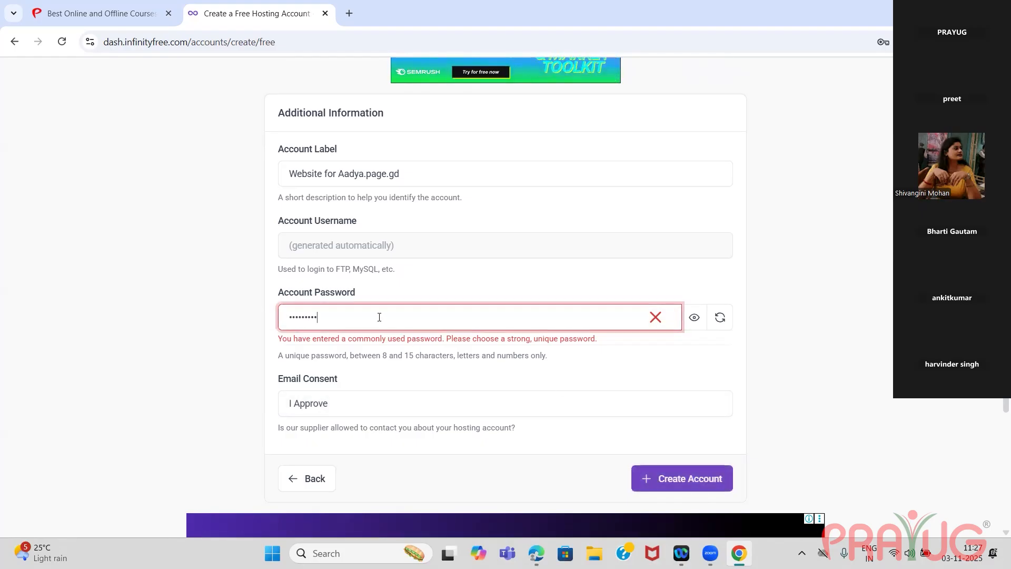
key(ctrl+a)
key(BackSpace)
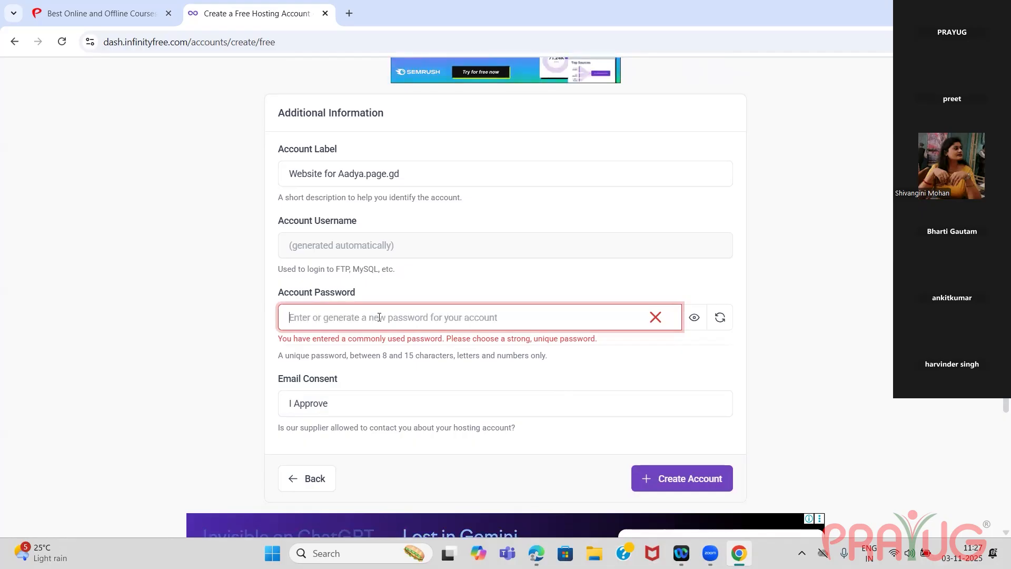
text(•••••)
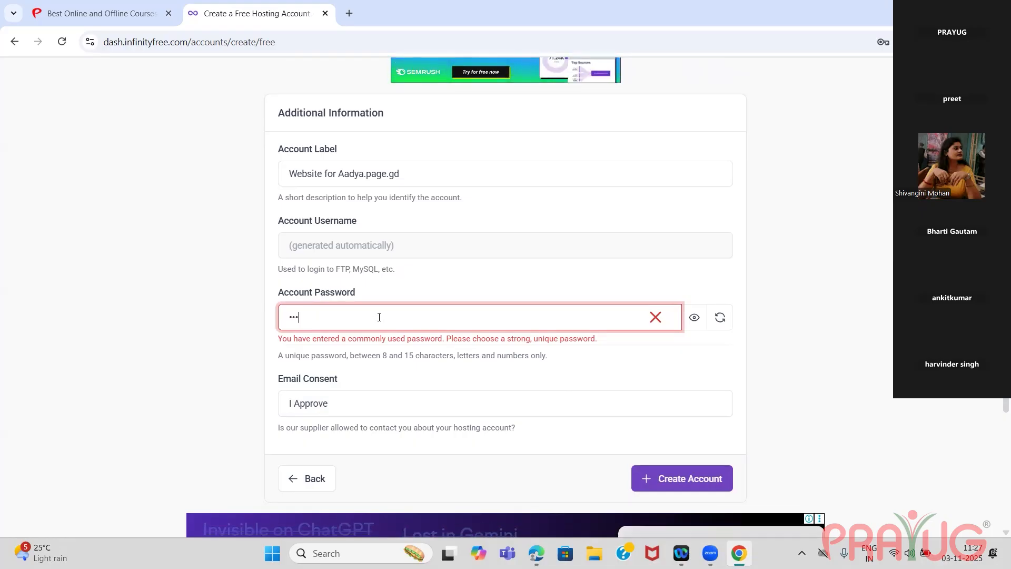
text(••••)
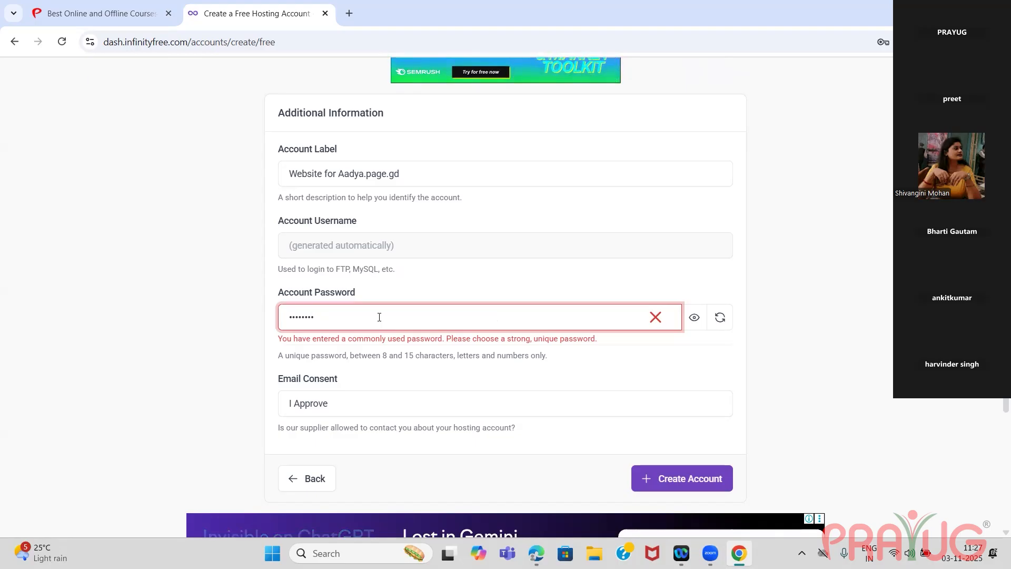
Enter a different account password, create the hosting account and save its credentials in the browser.
key(ctrl+a)
key(BackSpace)
text(•)
key(BackSpace)
text(•••••)
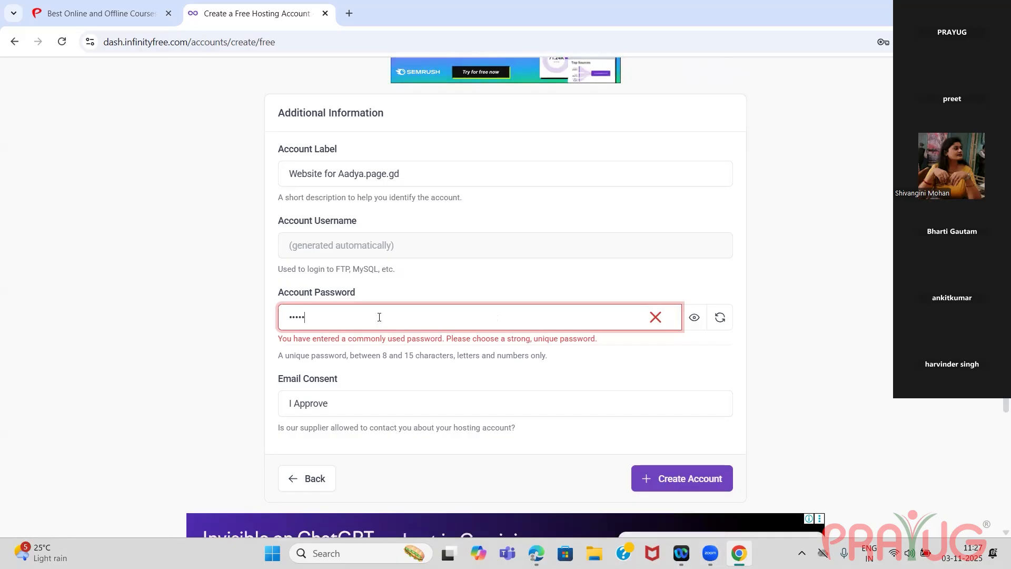
text(•••)
click(676, 480)
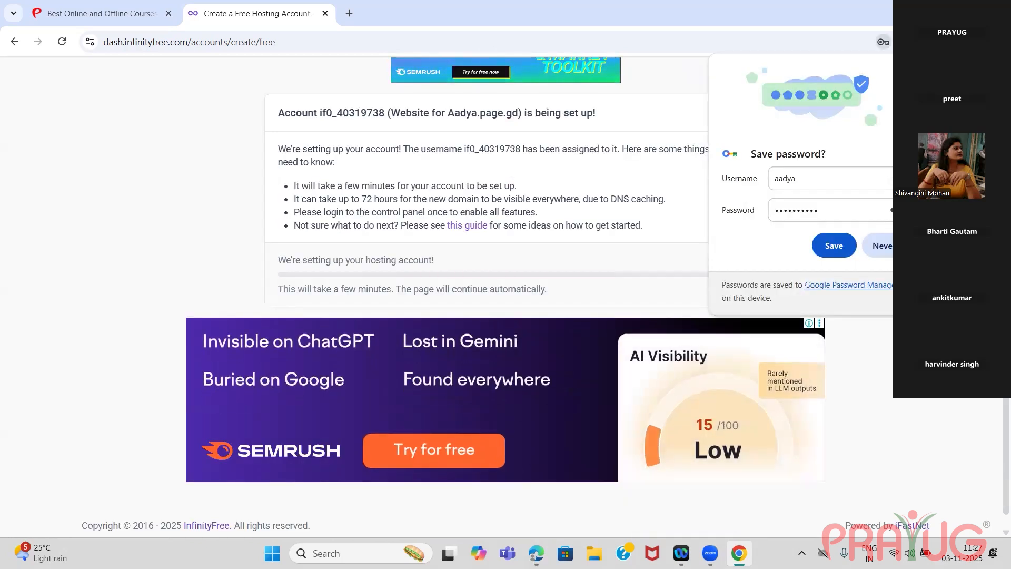
click(842, 246)
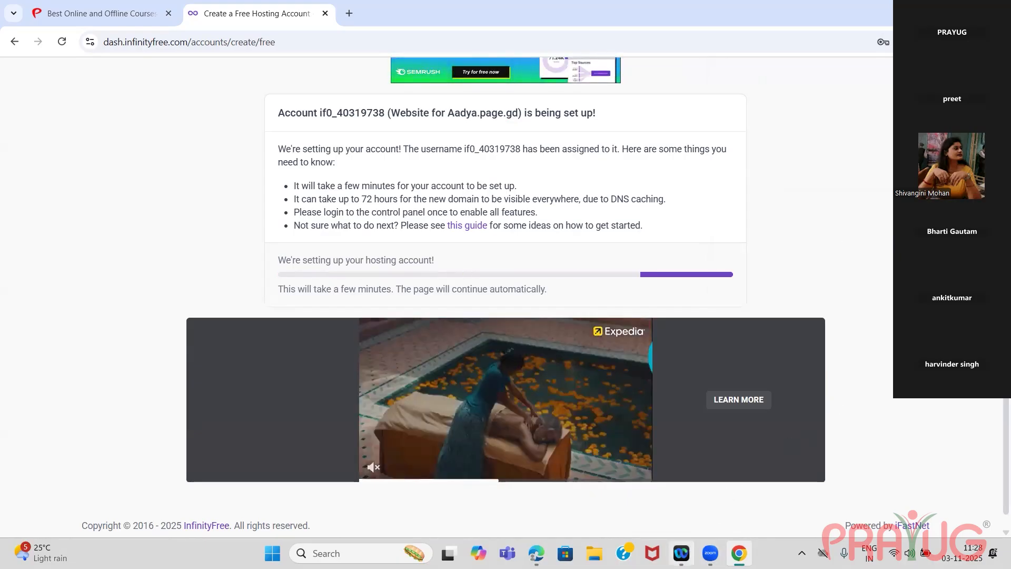
mouse_move(681, 552)
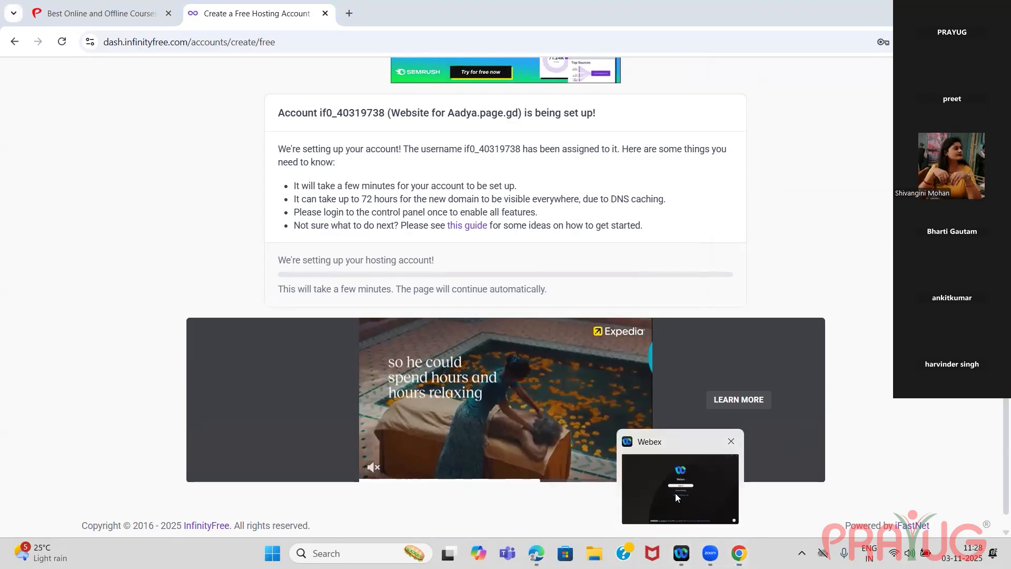
click(676, 494)
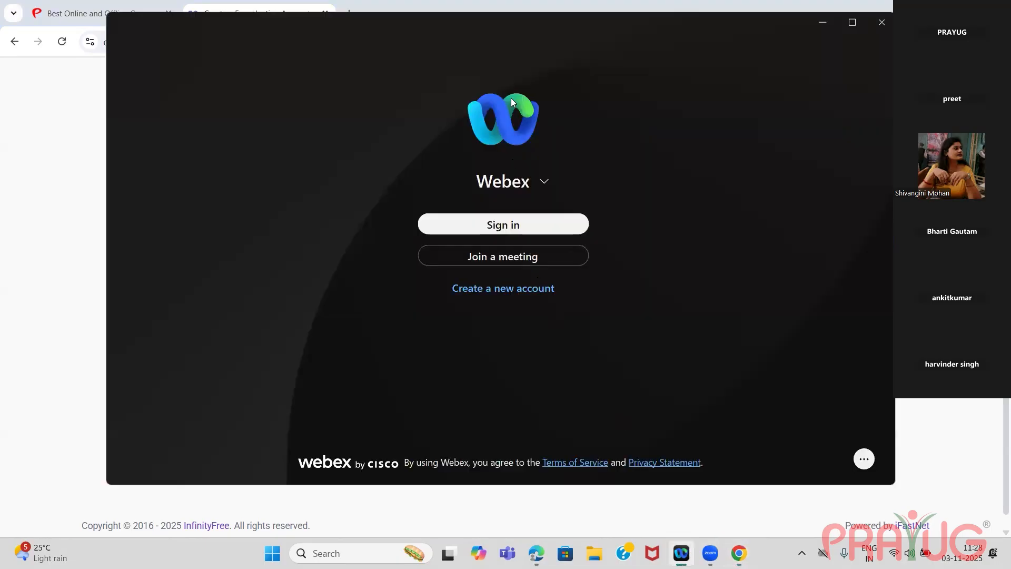
mouse_move(739, 553)
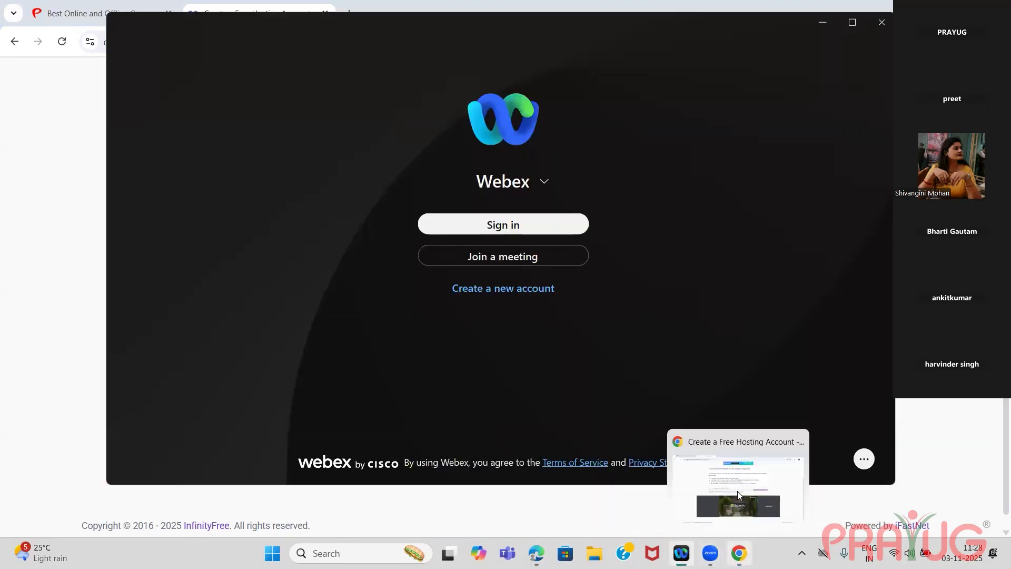
click(736, 490)
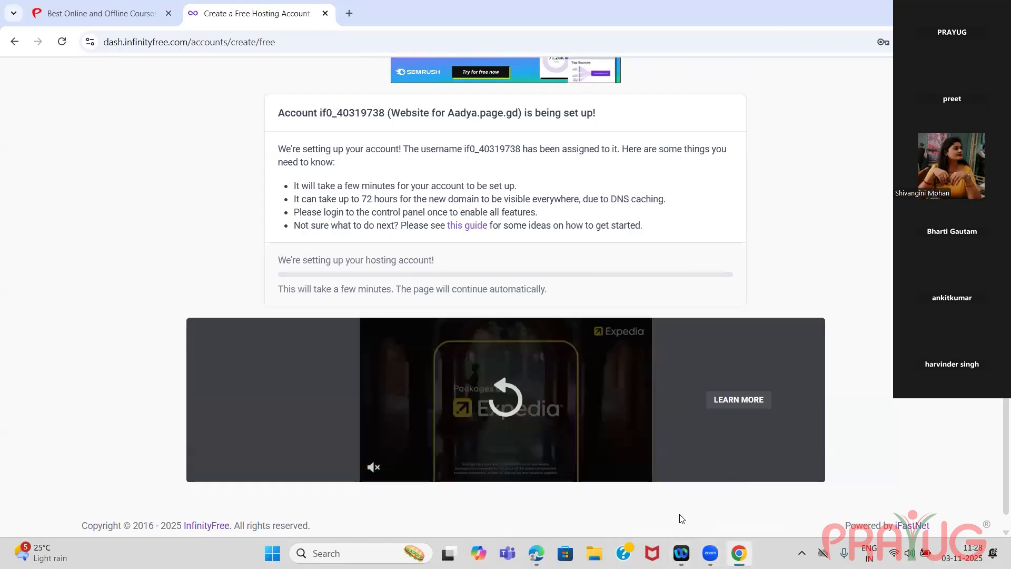
Open the control panel of the new Aadya.page.gd hosting account and approve receiving service emails.
mouse_move(702, 542)
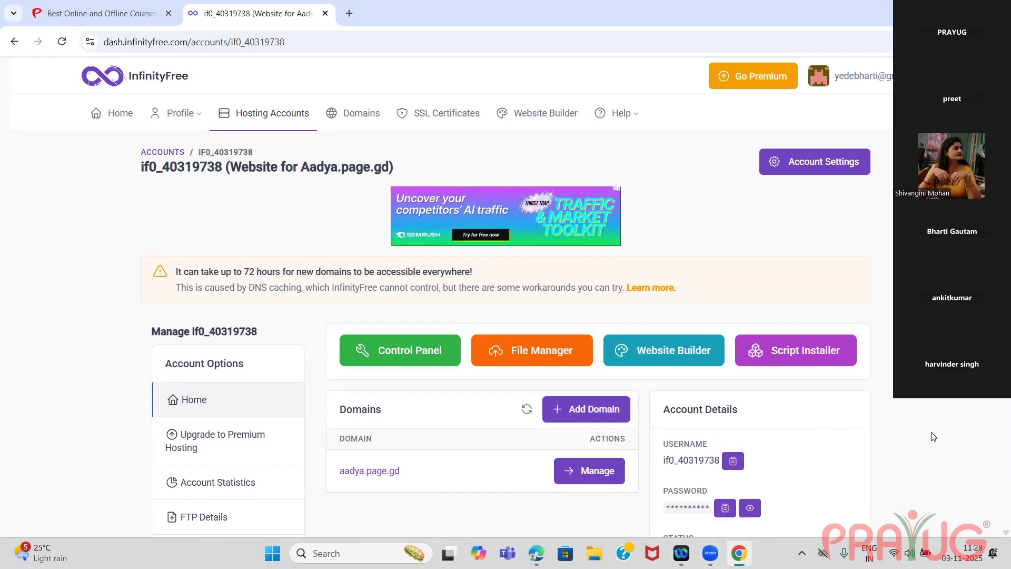
click(386, 351)
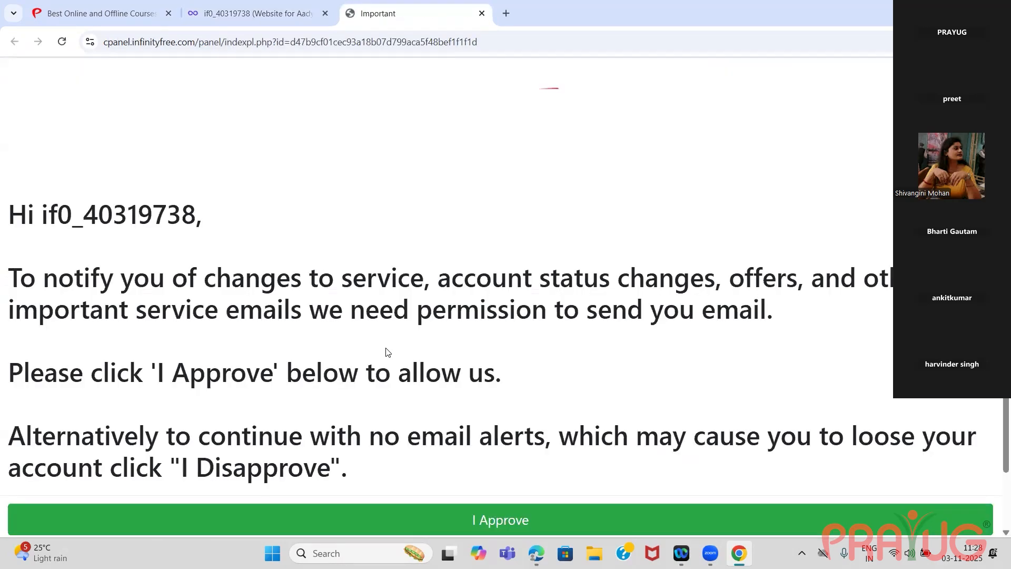
click(457, 522)
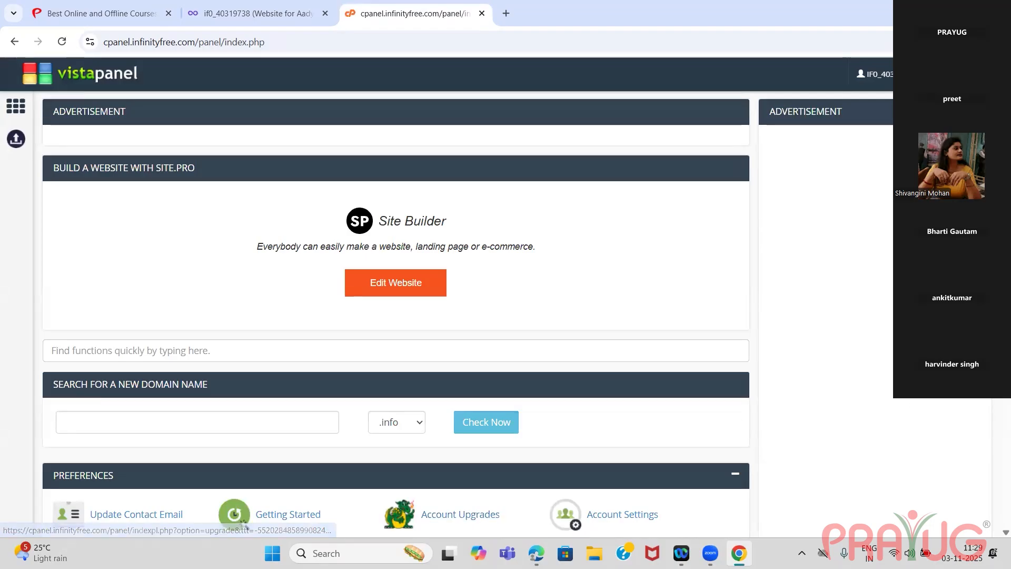
Examine the control panel's tool sections, from Preferences, Files and Databases through Domains and Email to Software, Advanced and Support.
scroll(395, 316, down, 1)
scroll(395, 316, down, 5)
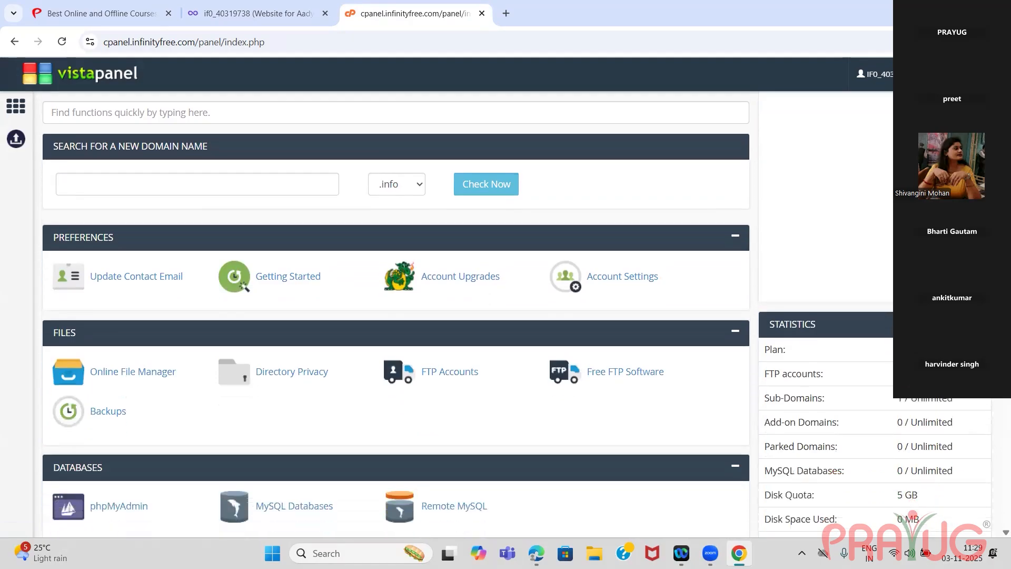
scroll(394, 316, down, 3)
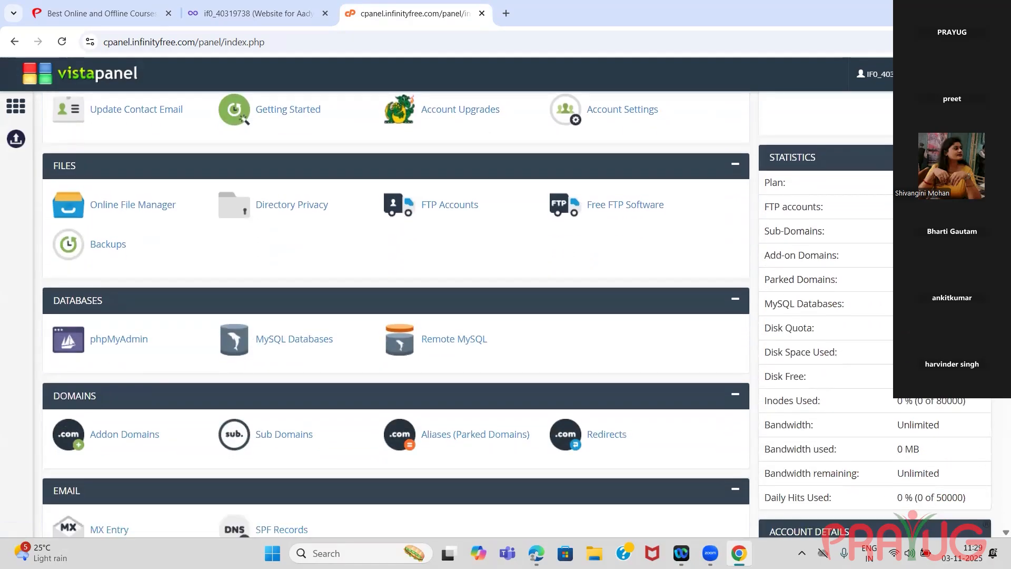
scroll(395, 316, down, 4)
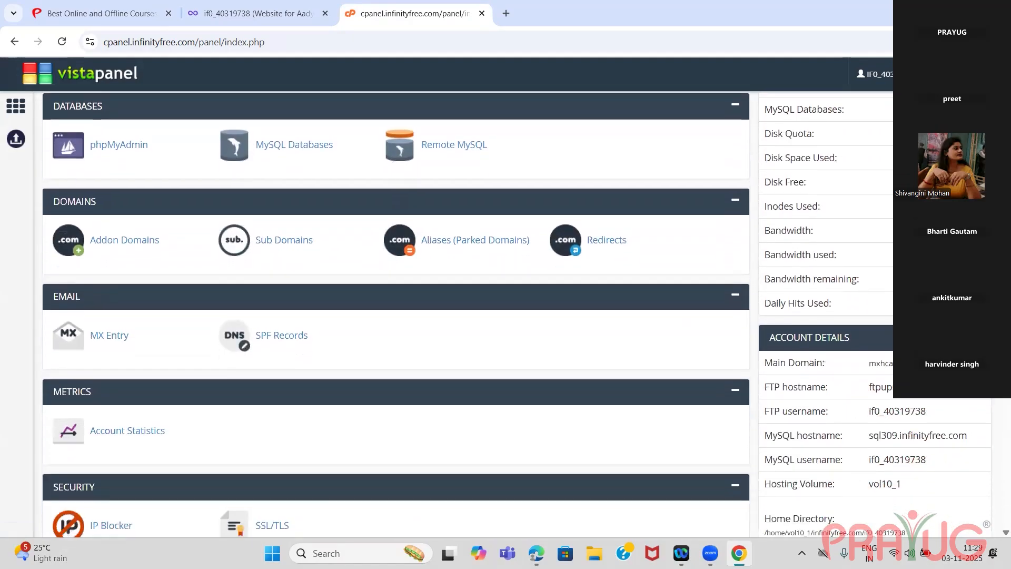
scroll(395, 316, down, 1)
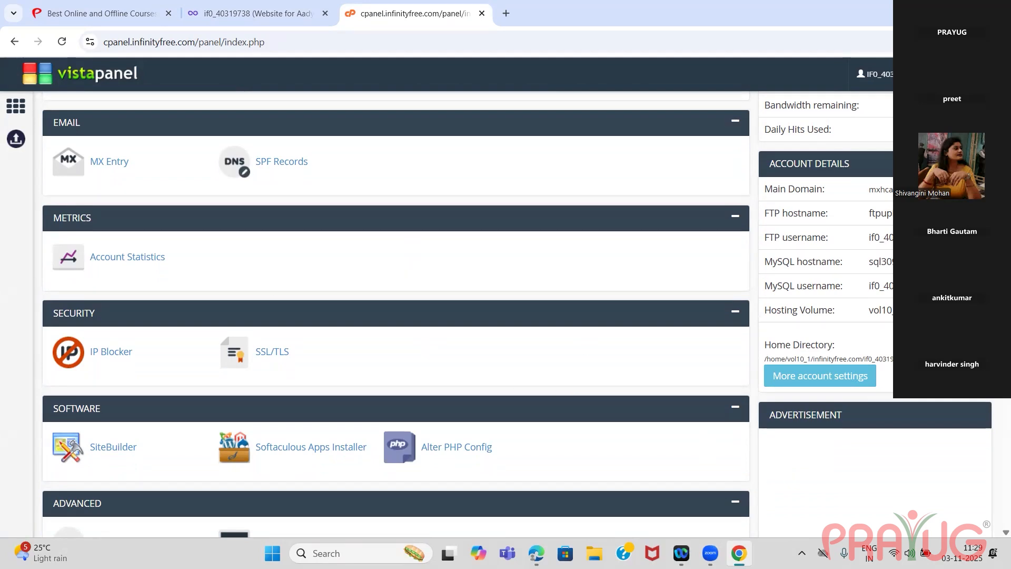
scroll(395, 316, down, 2)
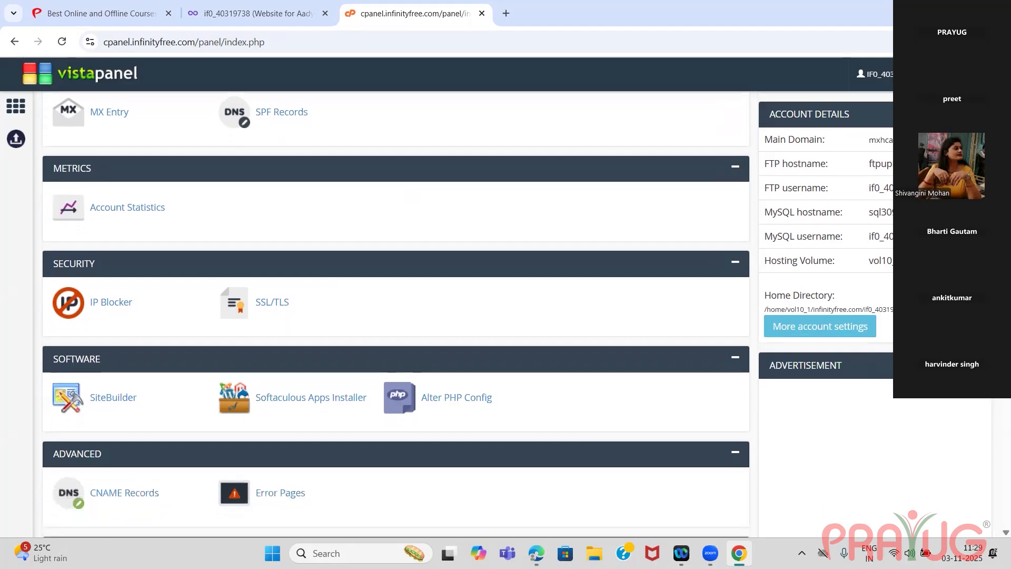
scroll(395, 316, down, 3)
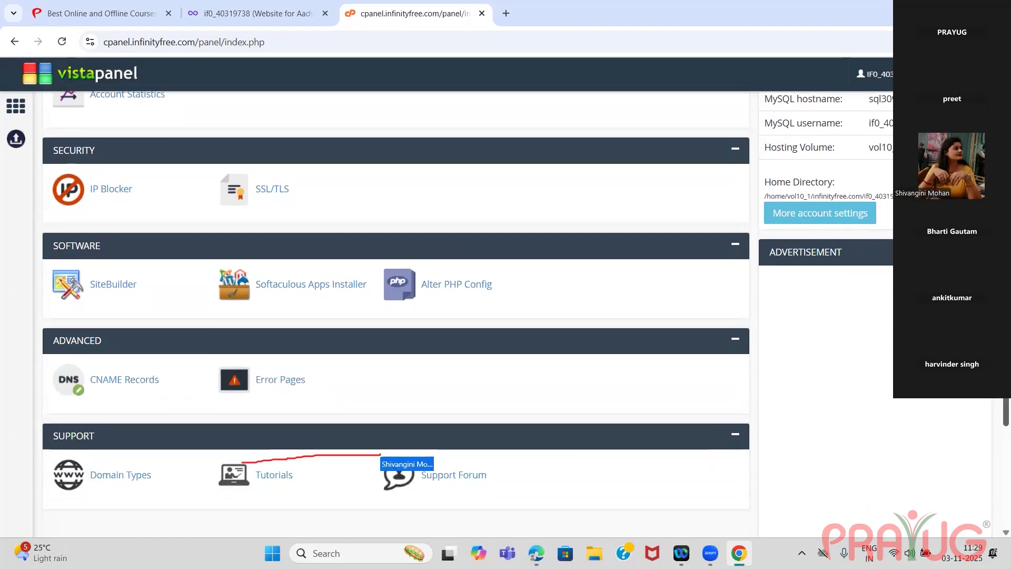
scroll(395, 300, down, 1)
scroll(395, 316, up, 1)
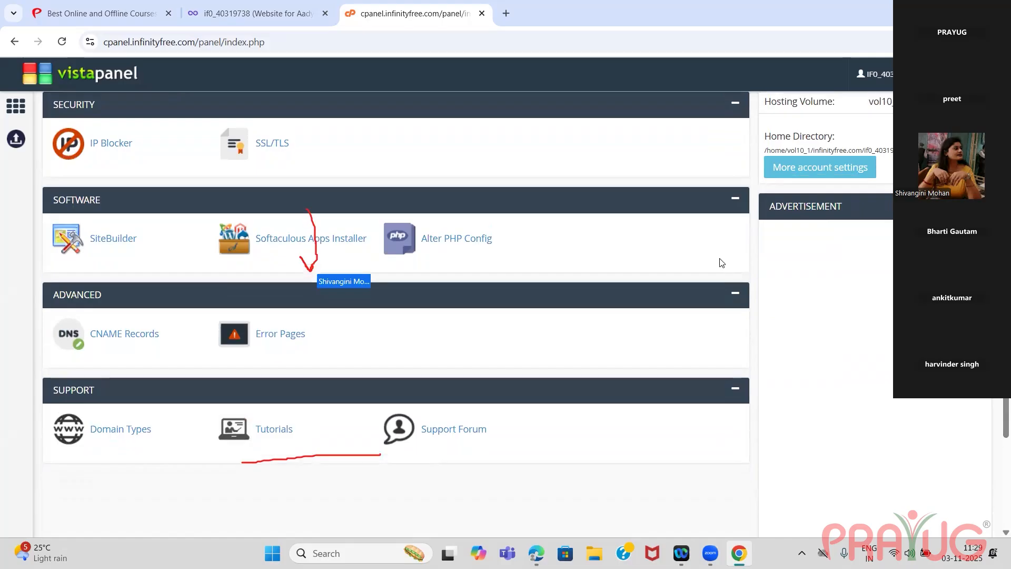
Try to open the Softaculous Apps Installer, and return to the hosting control panel.
mouse_move(681, 553)
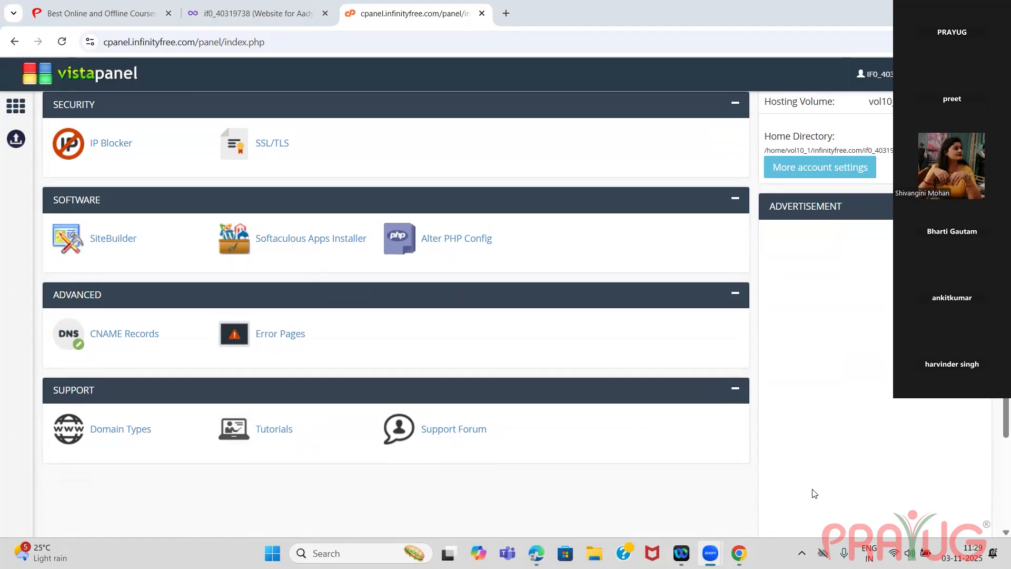
mouse_move(750, 548)
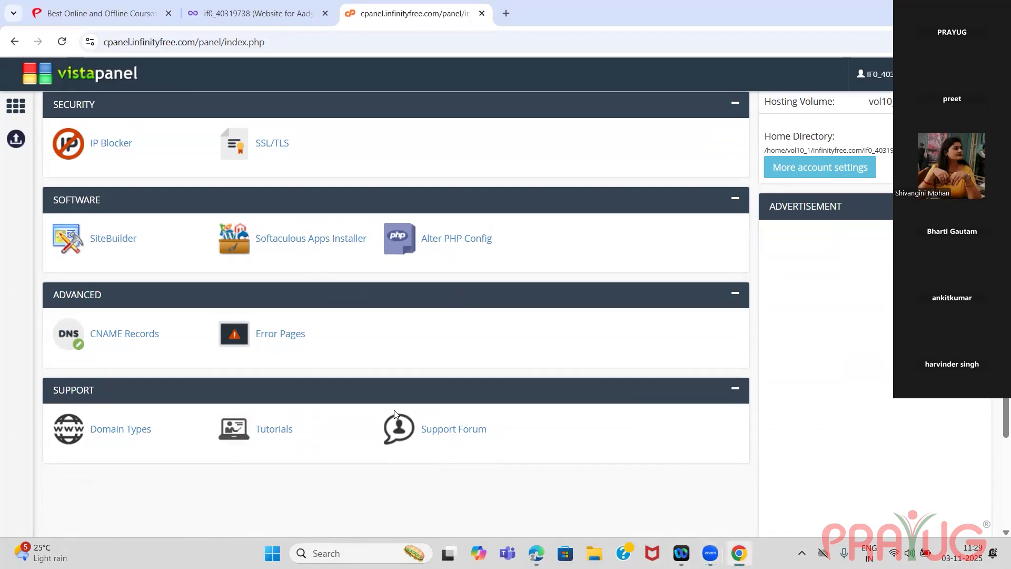
click(284, 244)
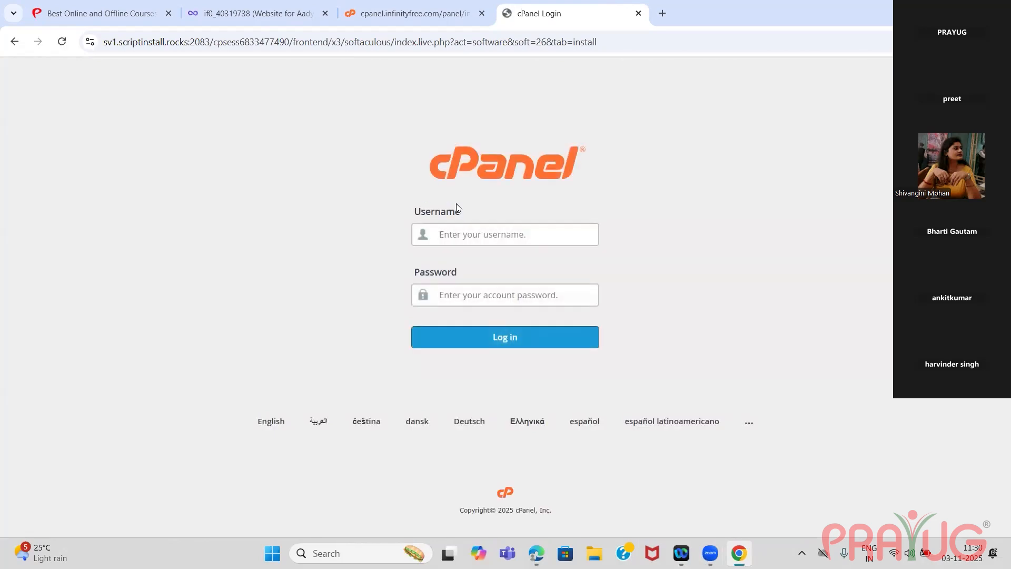
click(429, 15)
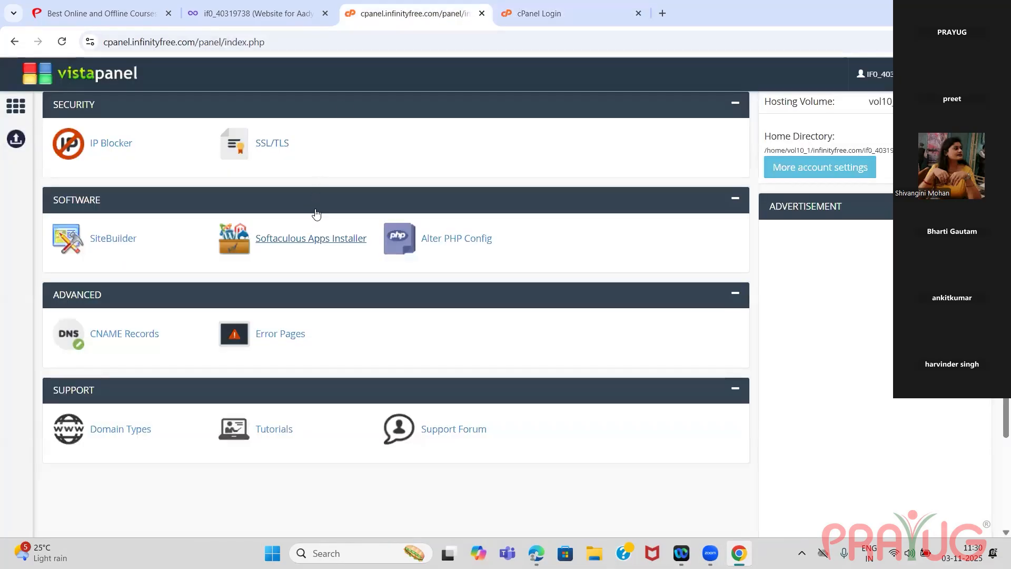
mouse_move(680, 542)
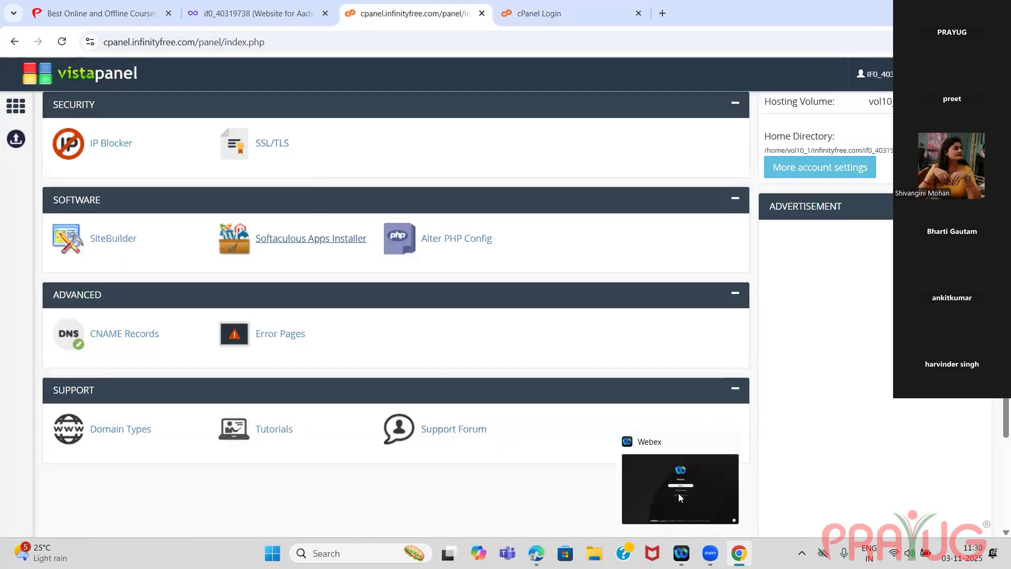
click(678, 493)
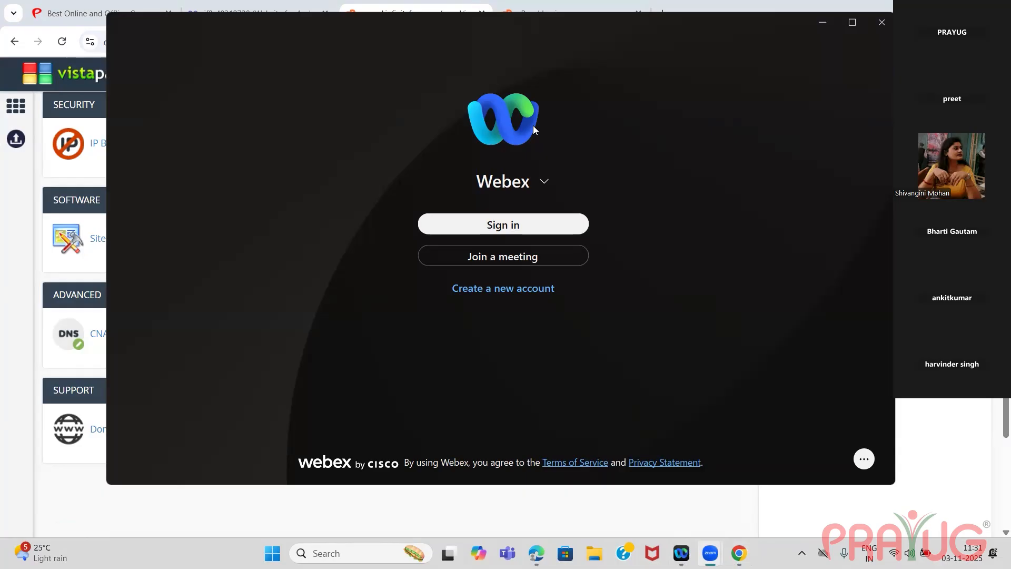
click(821, 22)
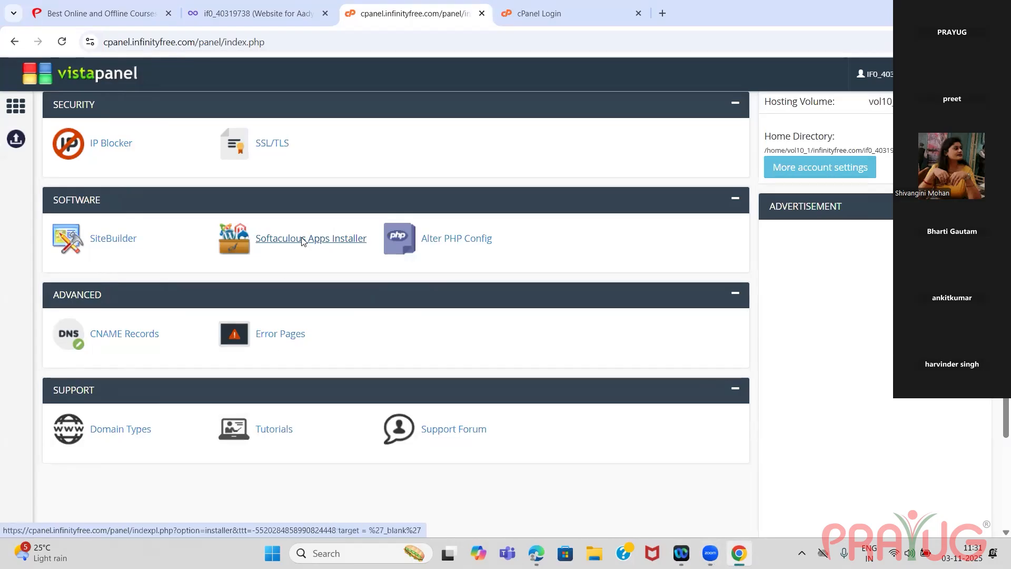
Open the WordPress installation form in the Softaculous Apps Installer and close the leftover cPanel Login tab.
click(258, 245)
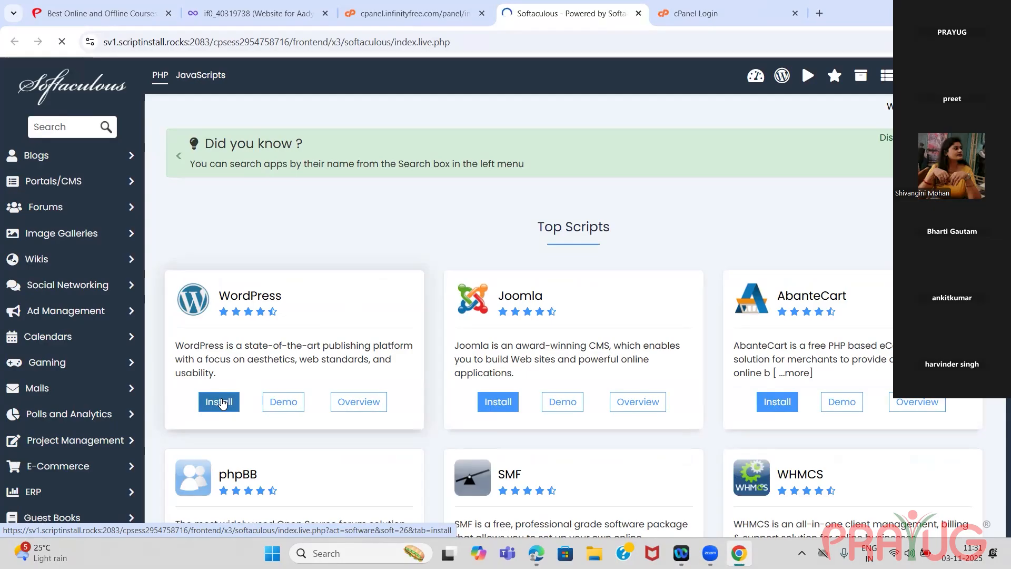
click(222, 402)
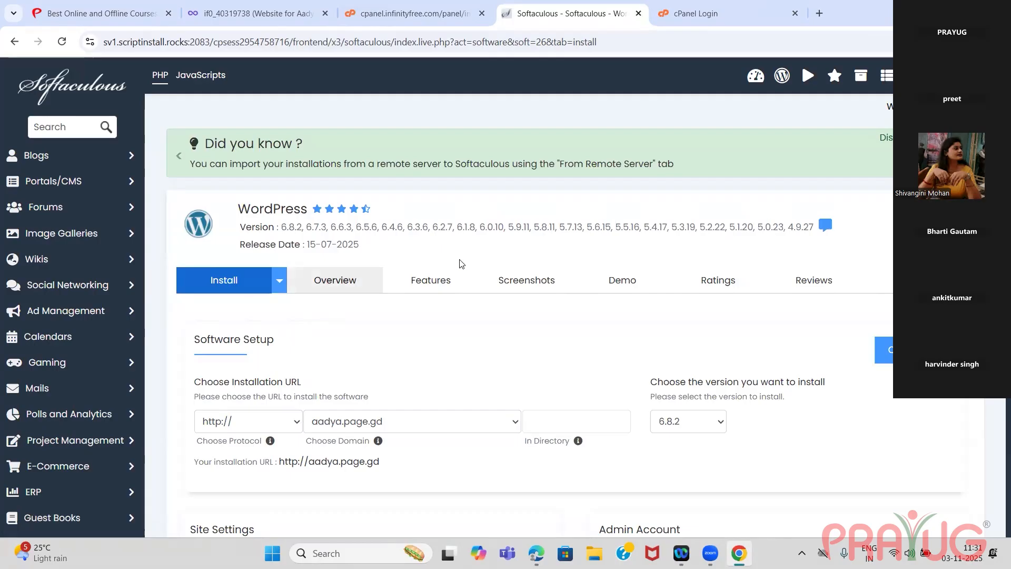
click(796, 13)
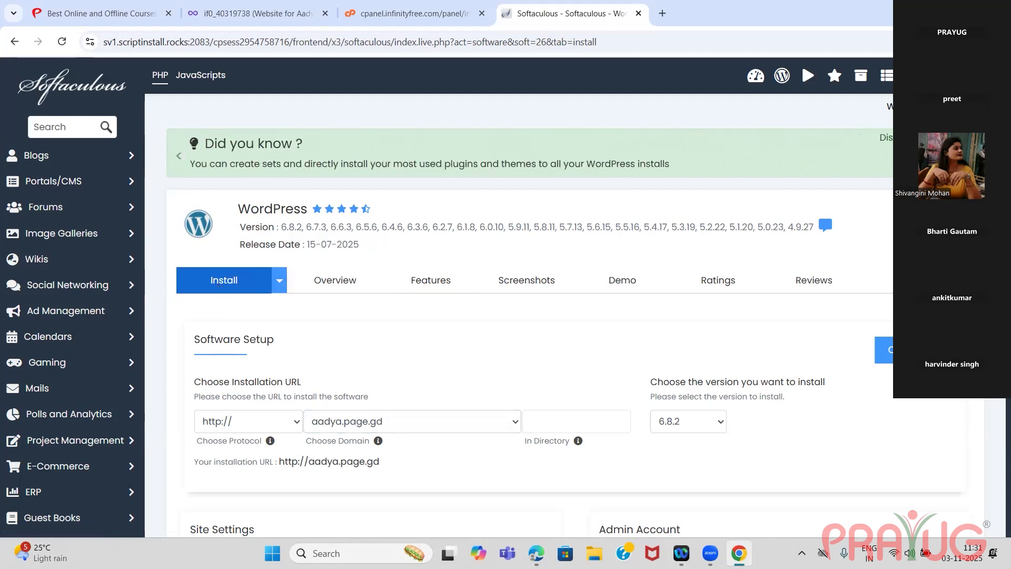
Review the WordPress installation form, including its software setup, site settings, admin account and language options.
scroll(997, 442, down, 7)
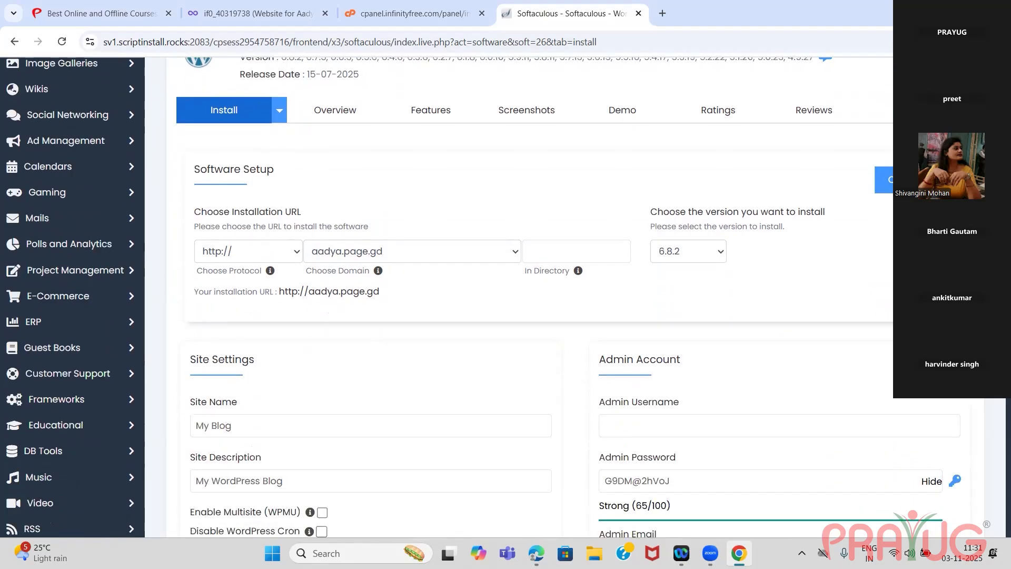
scroll(997, 442, down, 5)
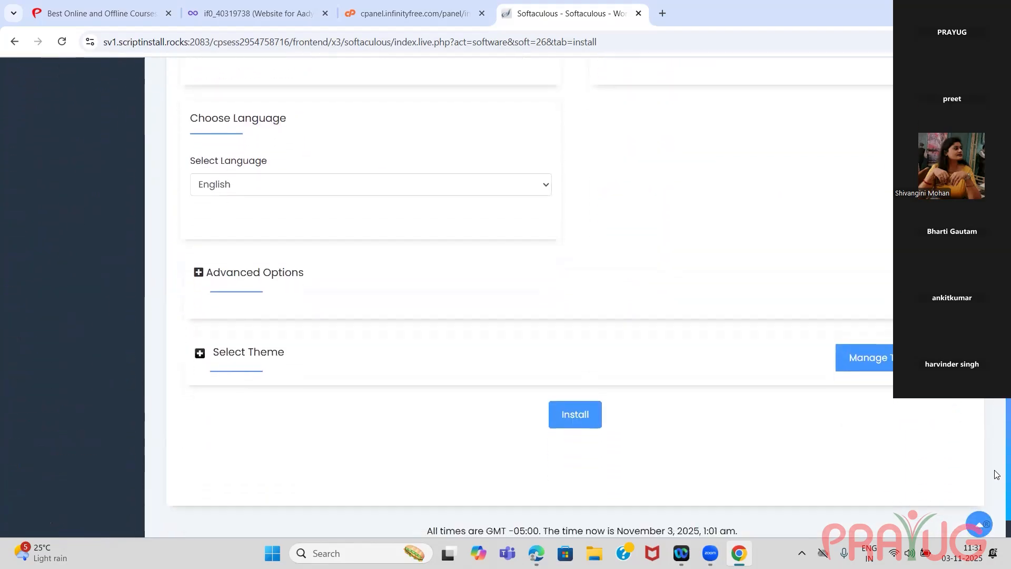
scroll(997, 441, up, 4)
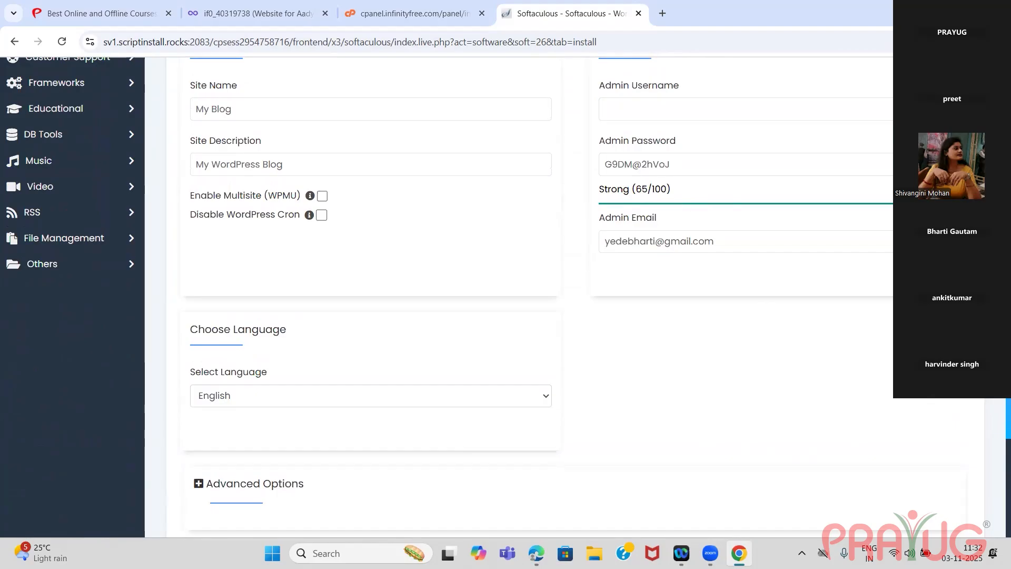
scroll(731, 210, up, 2)
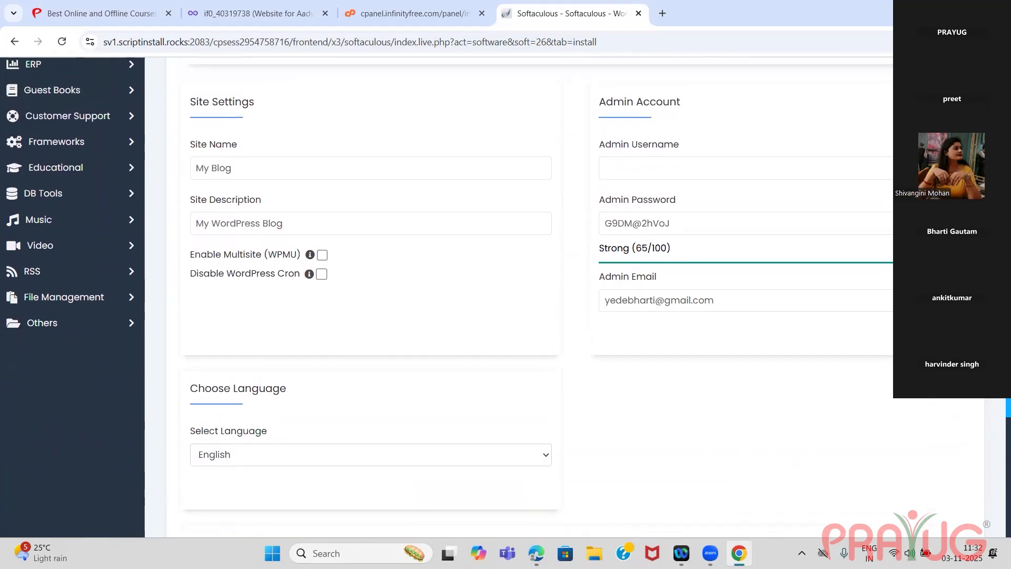
Set the WordPress admin username to Admin and replace the suggested admin password with a custom one.
click(727, 178)
text(Admin)
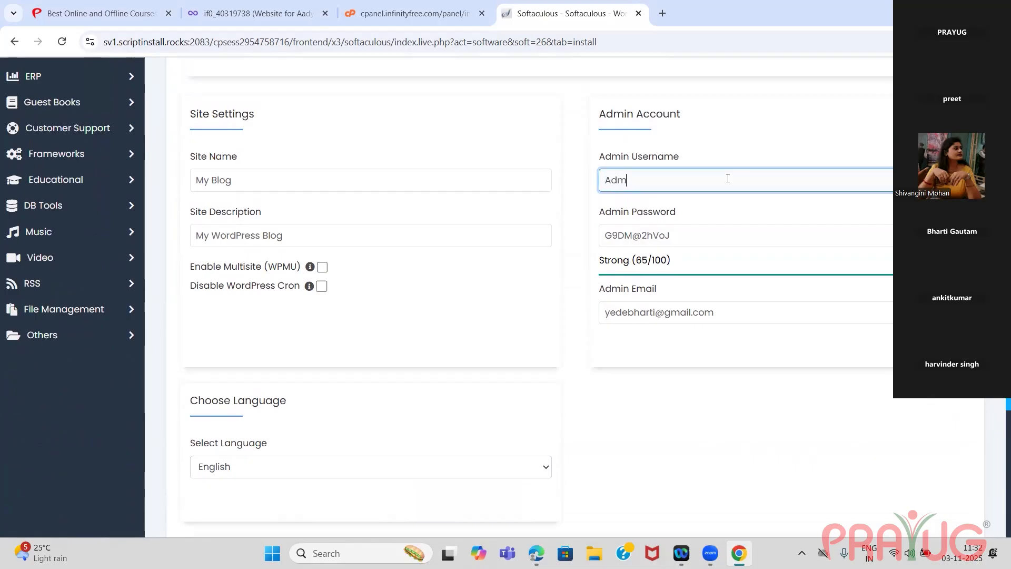
click(688, 243)
key(BackSpace)
key(BackSpace)
key(BackSpace)
key(BackSpace)
key(BackSpace)
key(BackSpace)
key(BackSpace)
key(BackSpace)
key(BackSpace)
key(BackSpace)
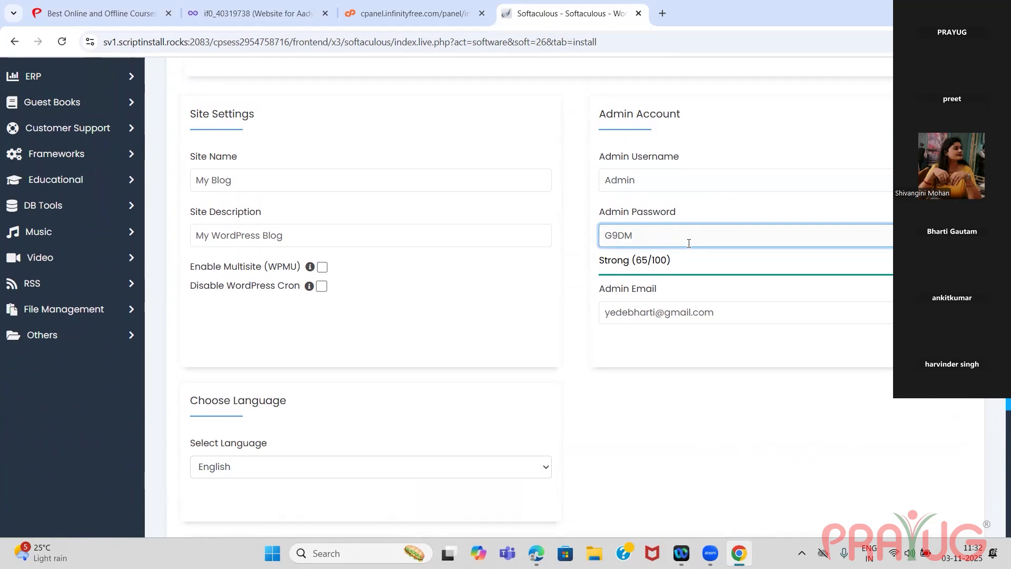
text(ad)
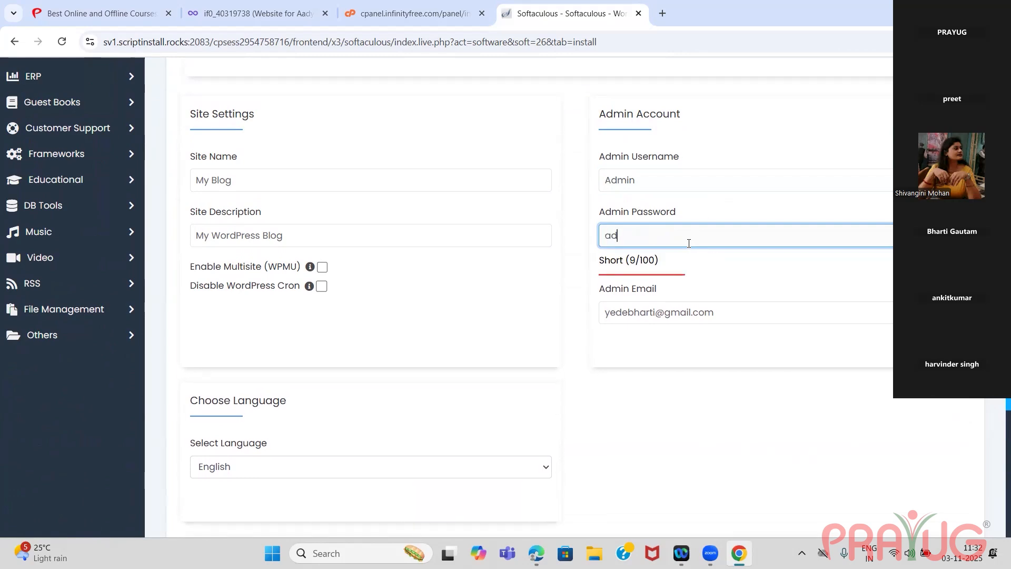
text(min)
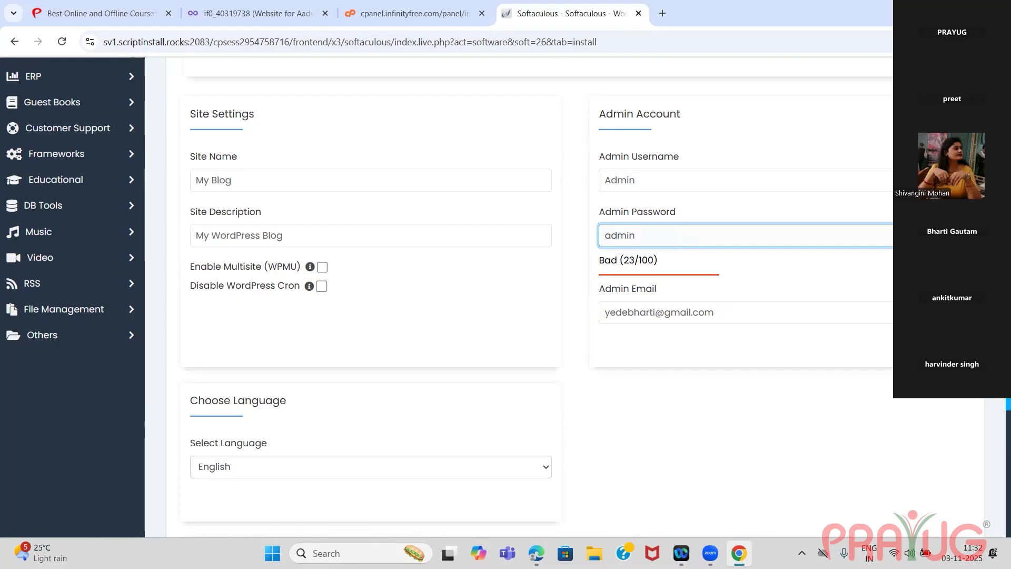
Check the remaining setup options and install WordPress 6.8.2 on aadya.page.gd.
scroll(485, 297, up, 8)
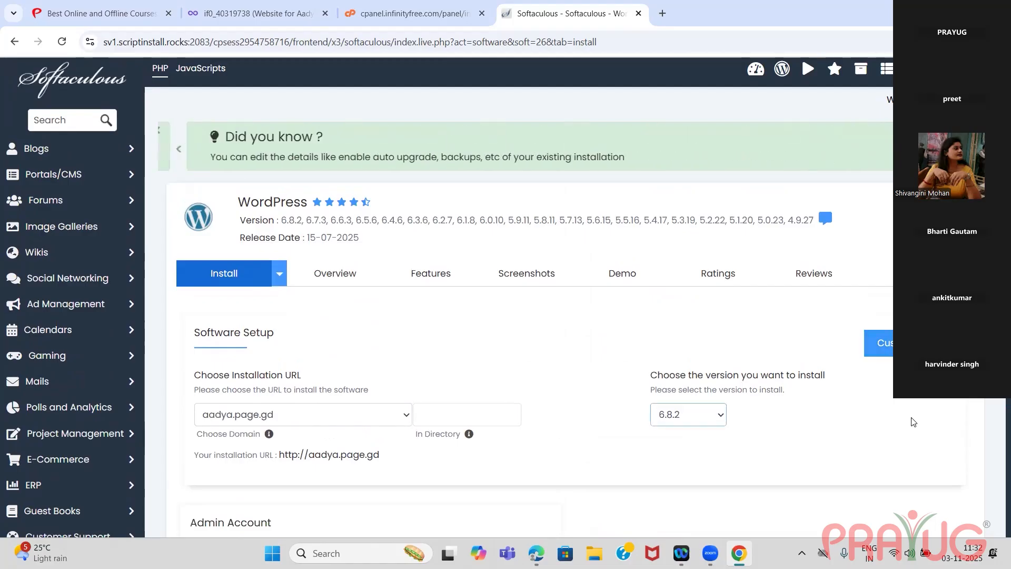
scroll(995, 478, down, 4)
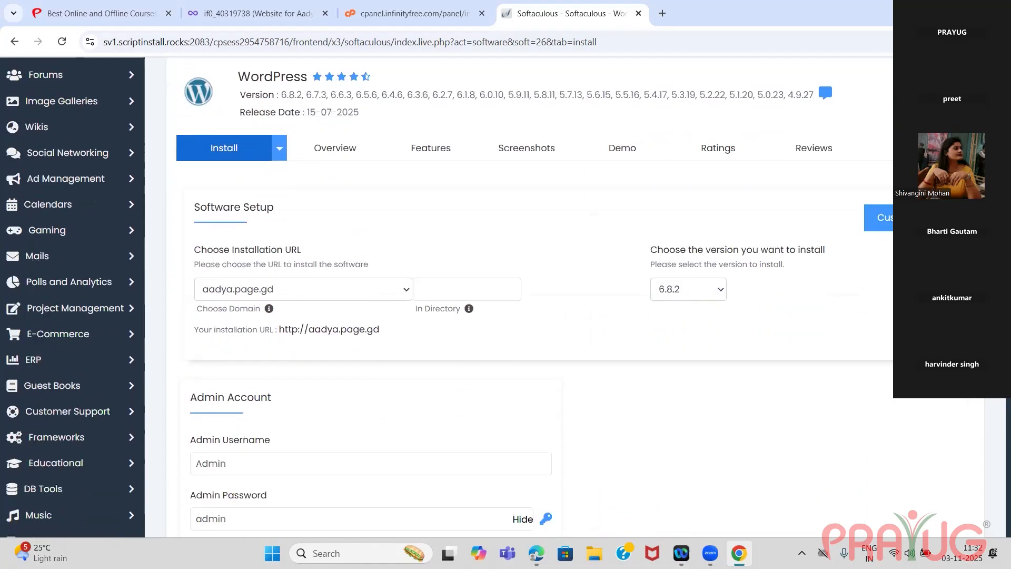
scroll(995, 478, down, 6)
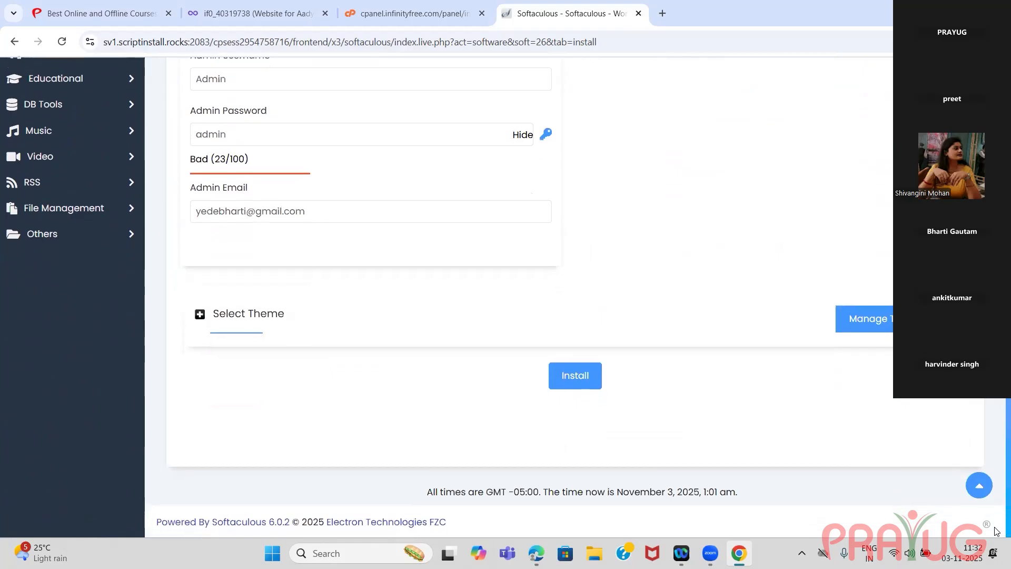
click(582, 372)
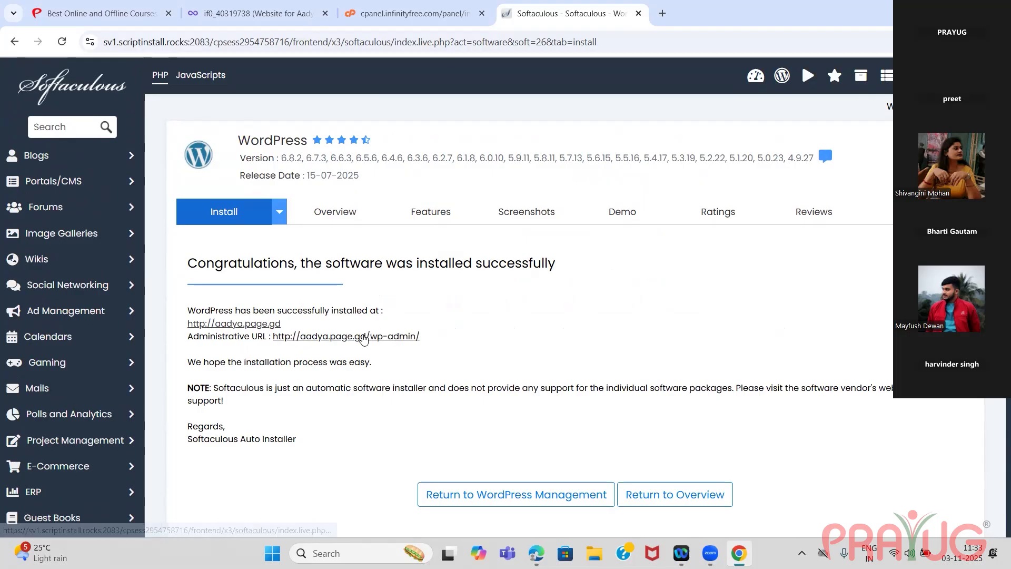
drag(428, 340, 269, 339)
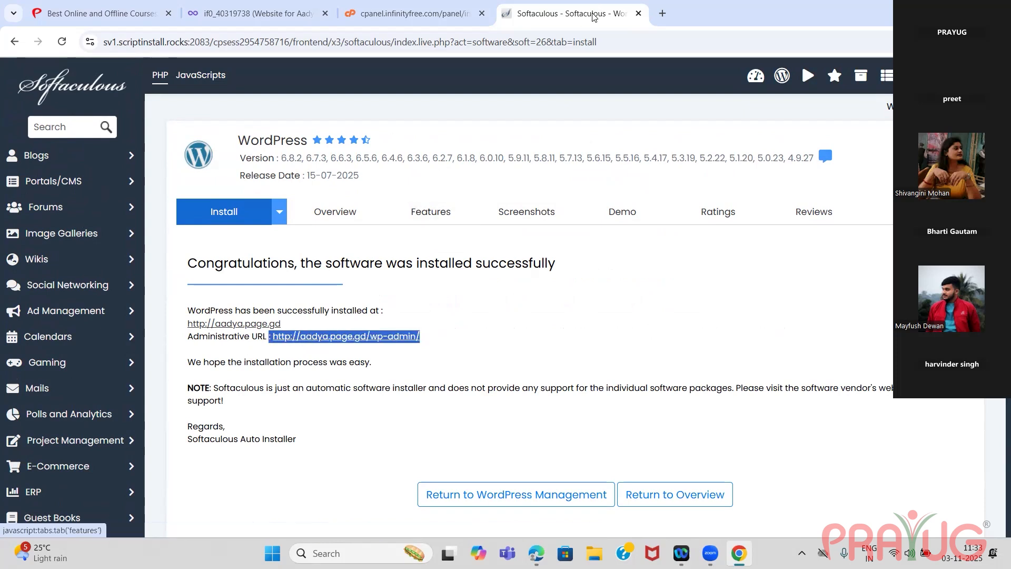
click(662, 14)
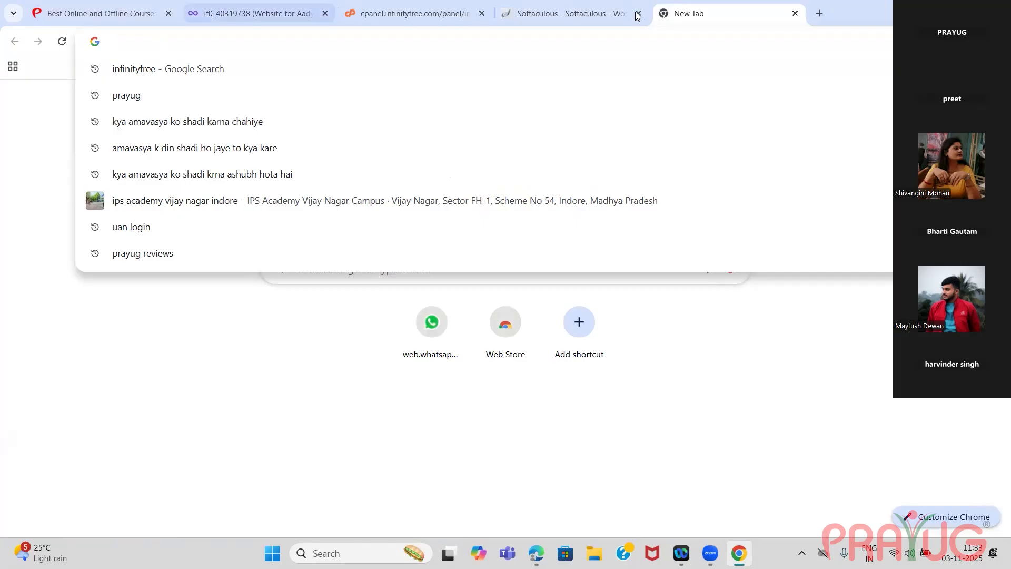
click(562, 16)
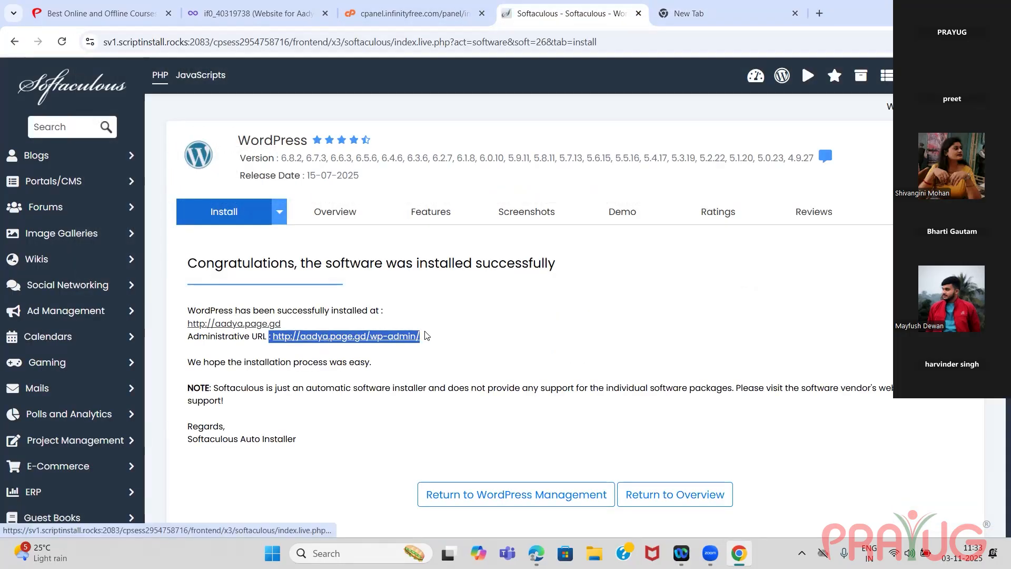
click(432, 342)
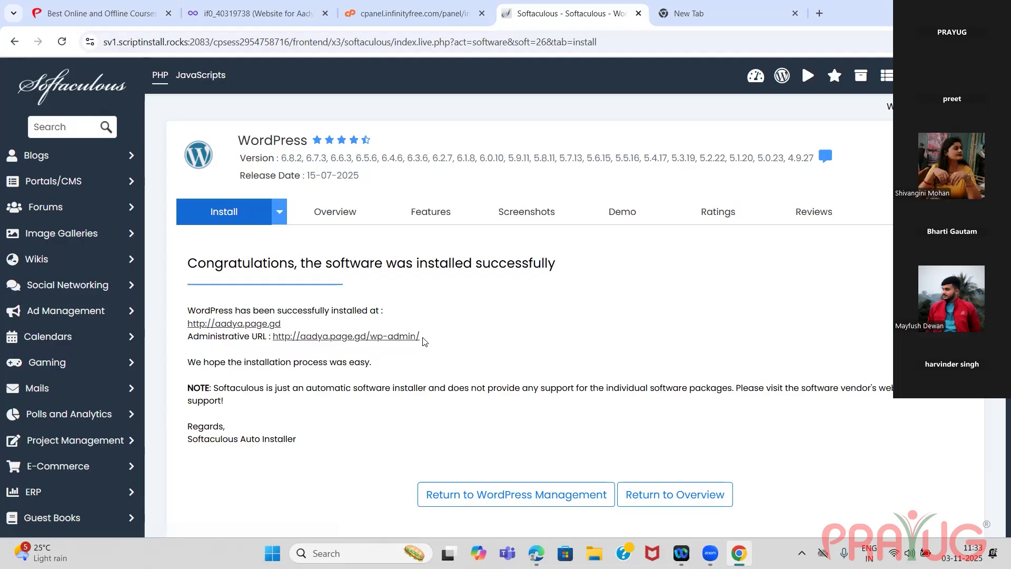
drag(423, 338, 280, 344)
key(ctrl+c)
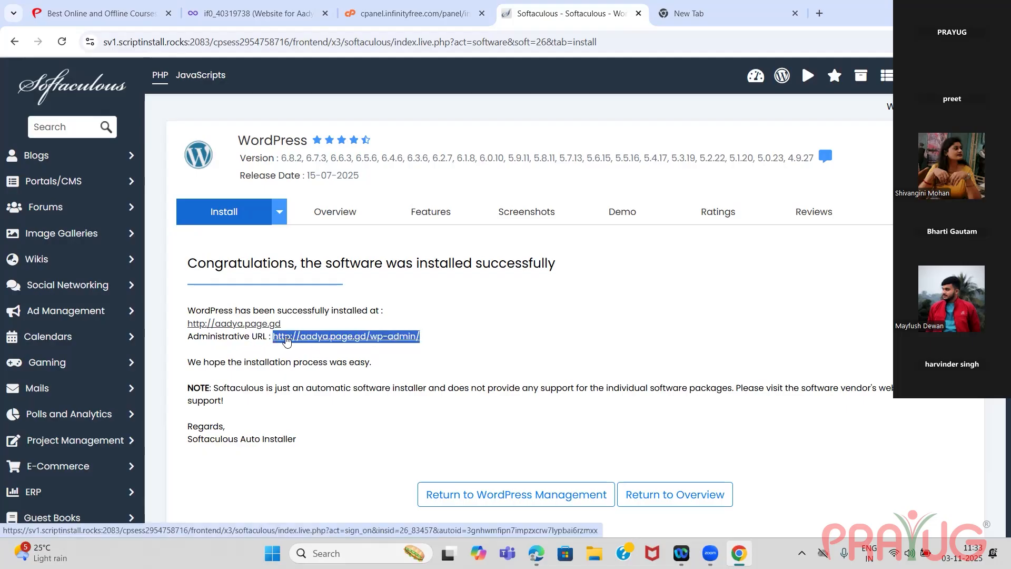
click(720, 19)
key(ctrl+v)
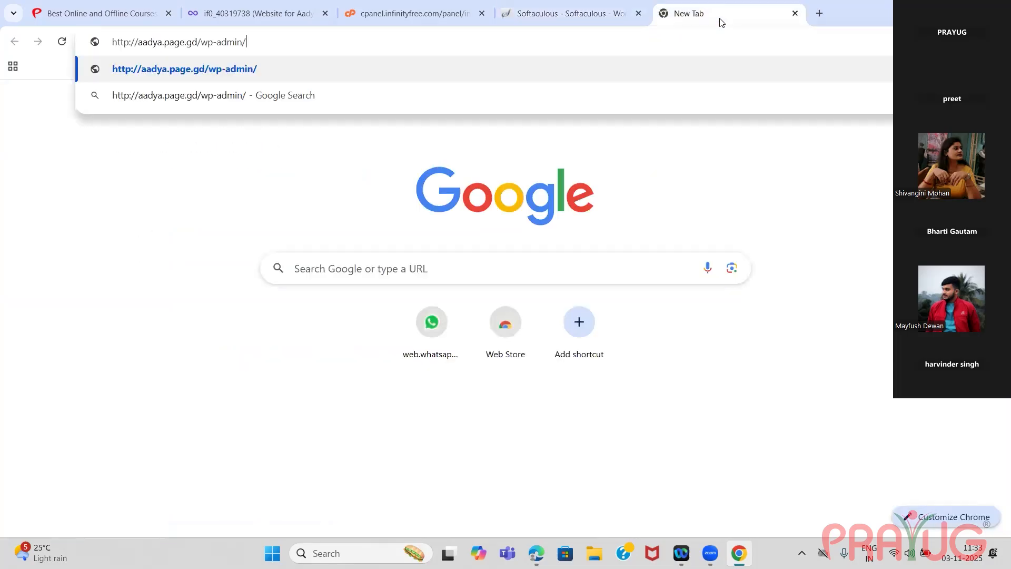
key(Return)
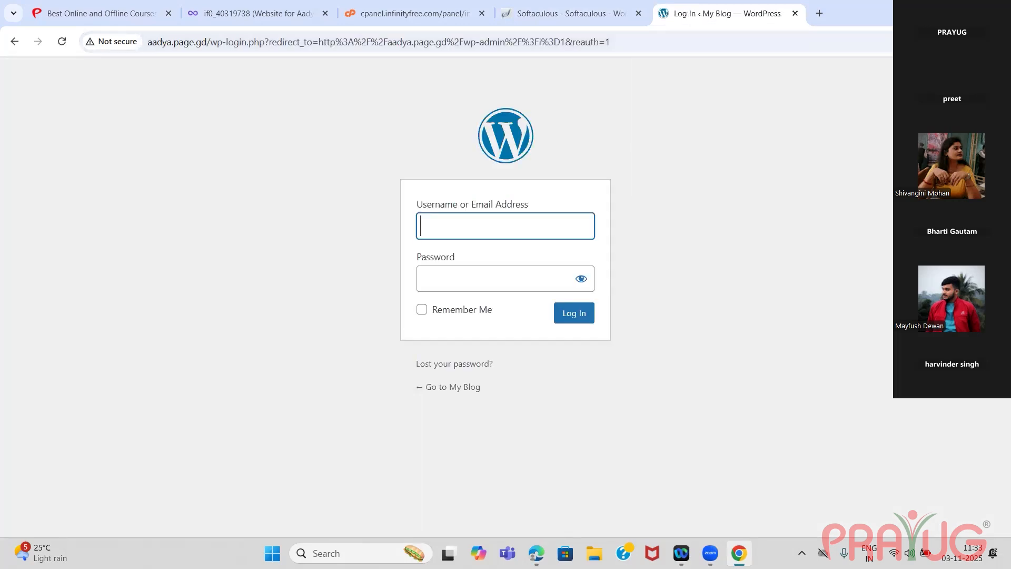
key(ctrl+d)
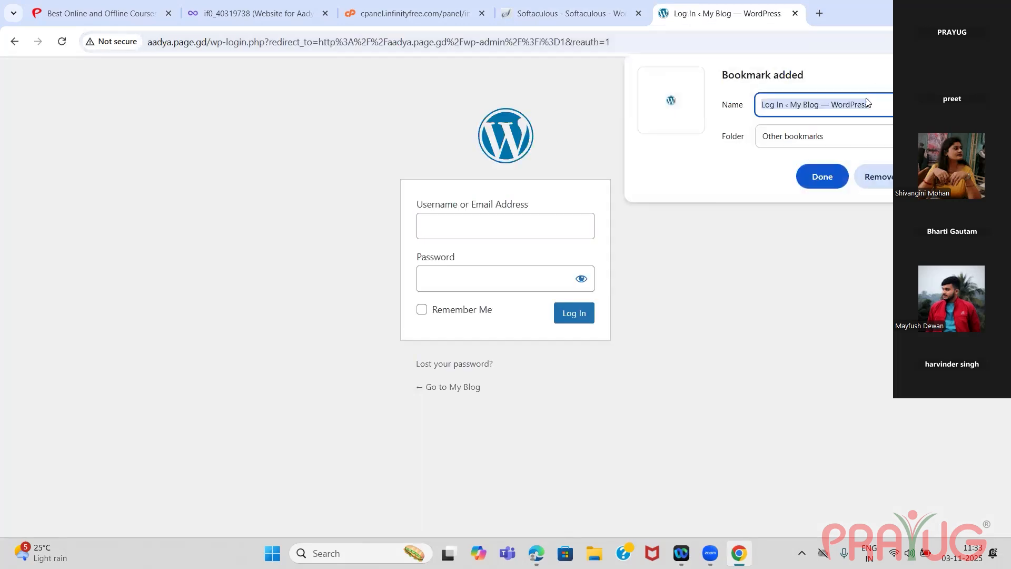
click(823, 178)
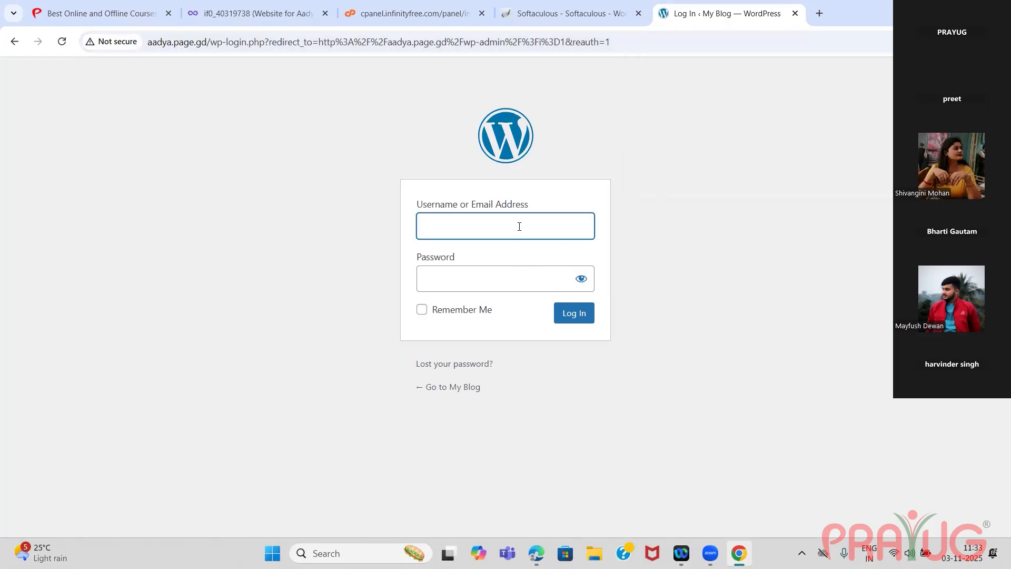
Log in to WordPress as Admin with the account password and the Remember Me option enabled.
text(Ad)
text(nim)
key(BackSpace)
key(BackSpace)
key(BackSpace)
text(min)
click(504, 281)
text(Admin)
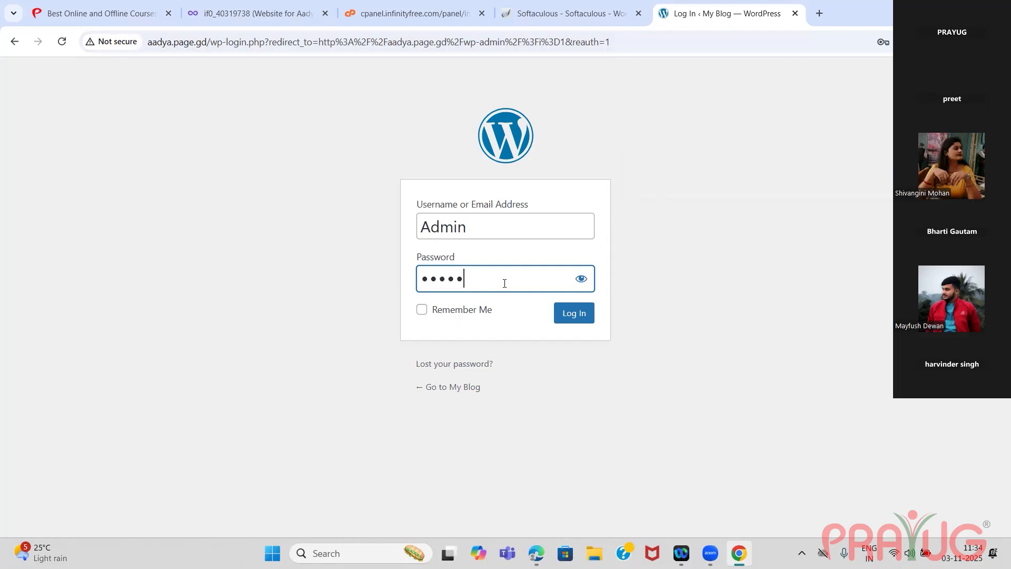
click(424, 313)
click(573, 317)
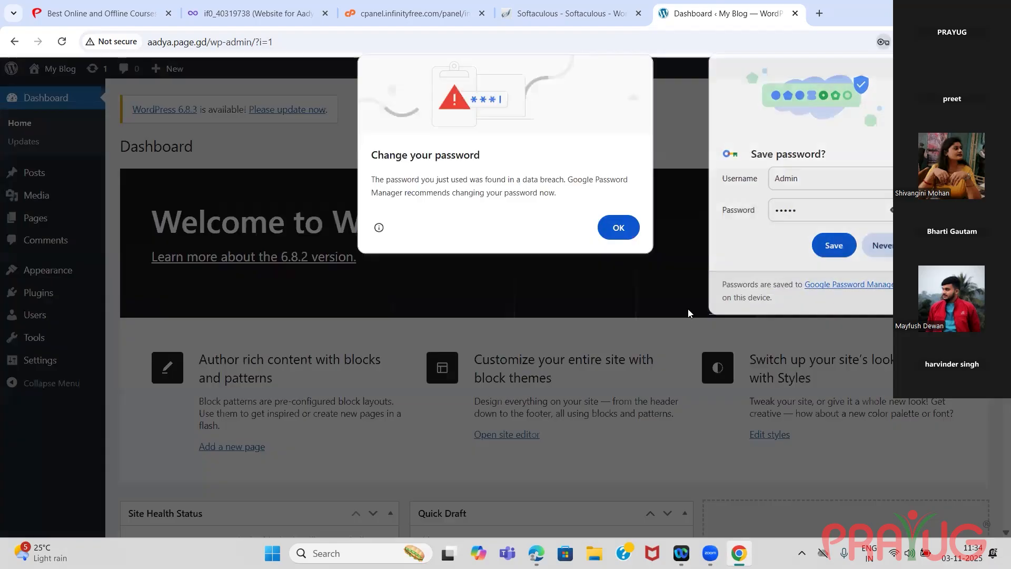
Dismiss the browser's password change warning and save the WordPress login in the browser.
click(618, 227)
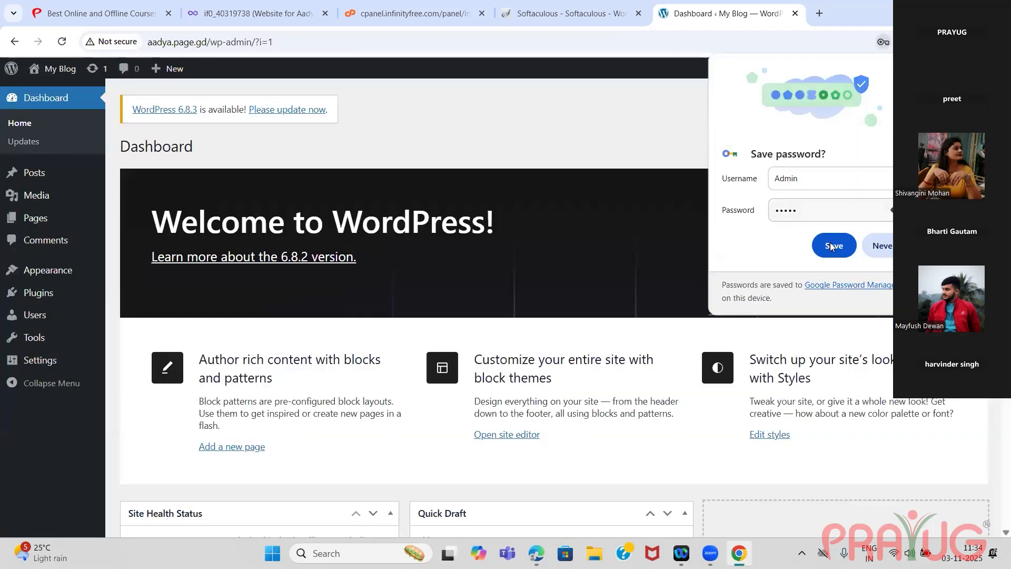
click(830, 242)
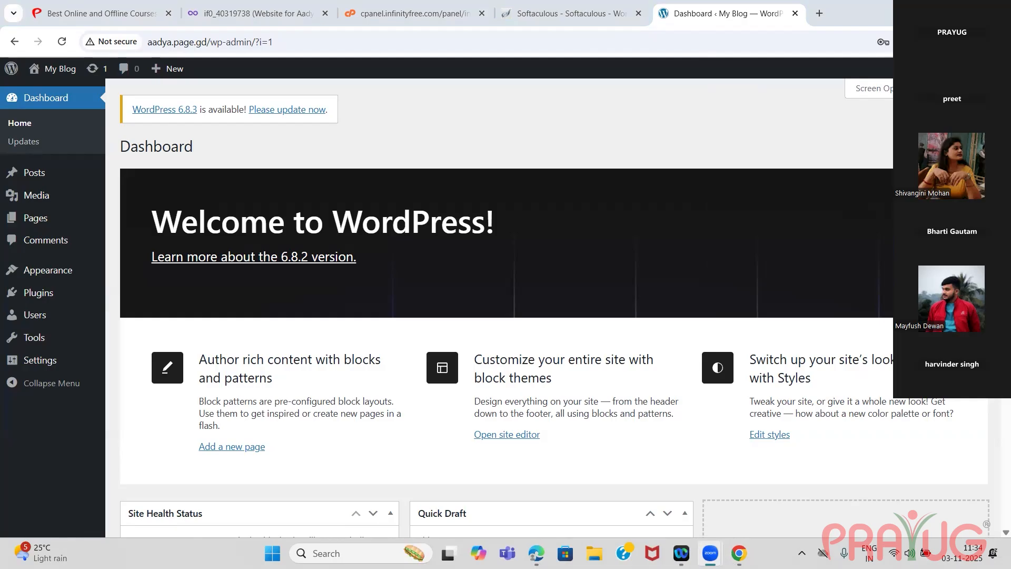
scroll(506, 305, down, 2)
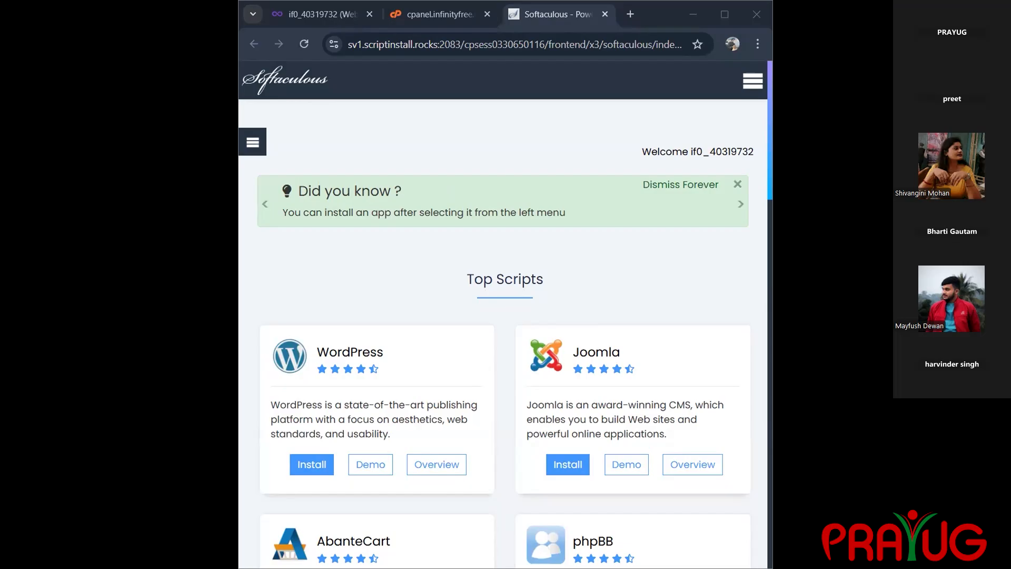
Open the WordPress installation form in Softaculous, and close the control panel and Softaculous tabs to return to the hosting account page.
click(314, 465)
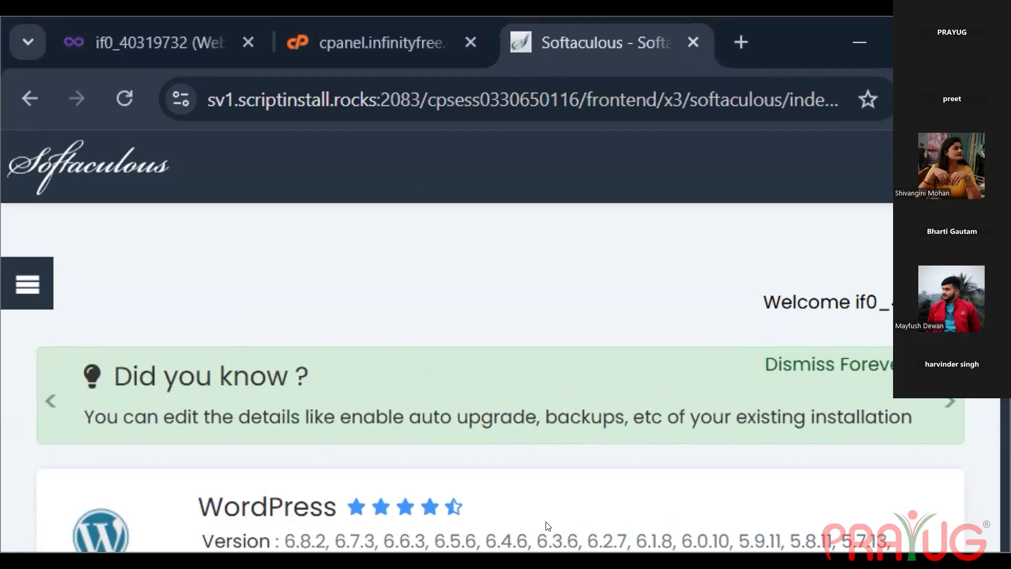
click(382, 43)
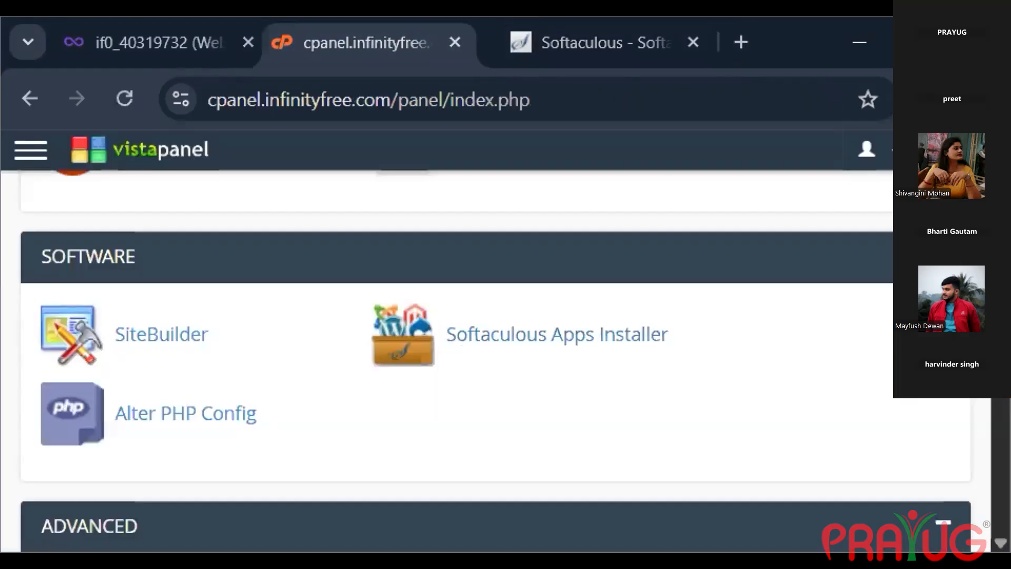
key(ctrl+w)
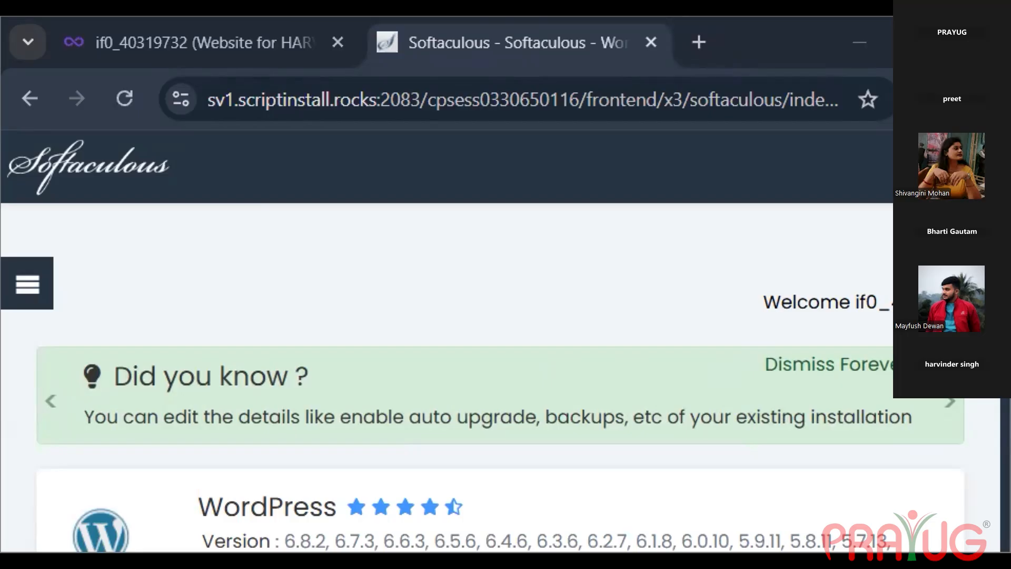
drag(422, 21, 422, 3)
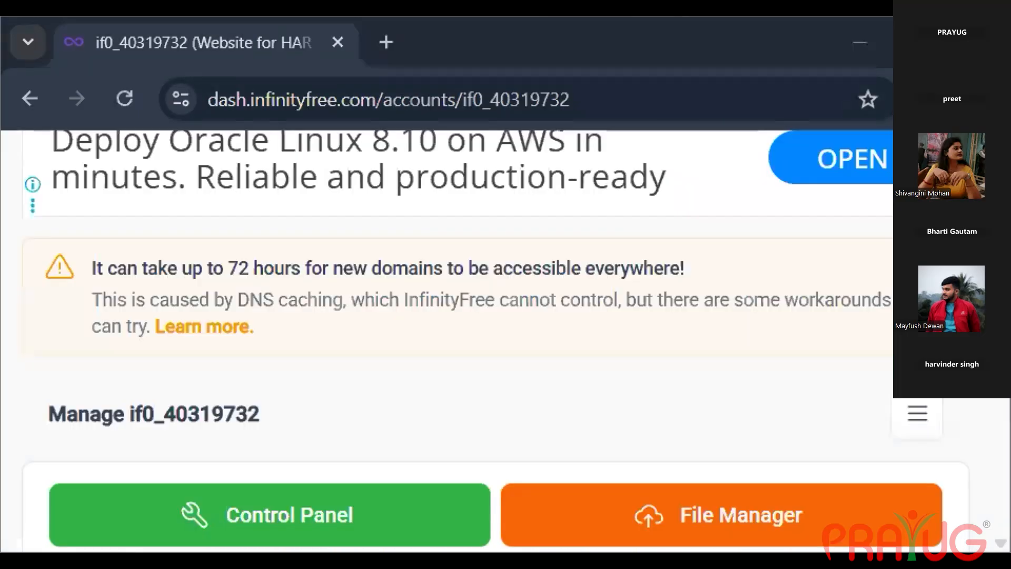
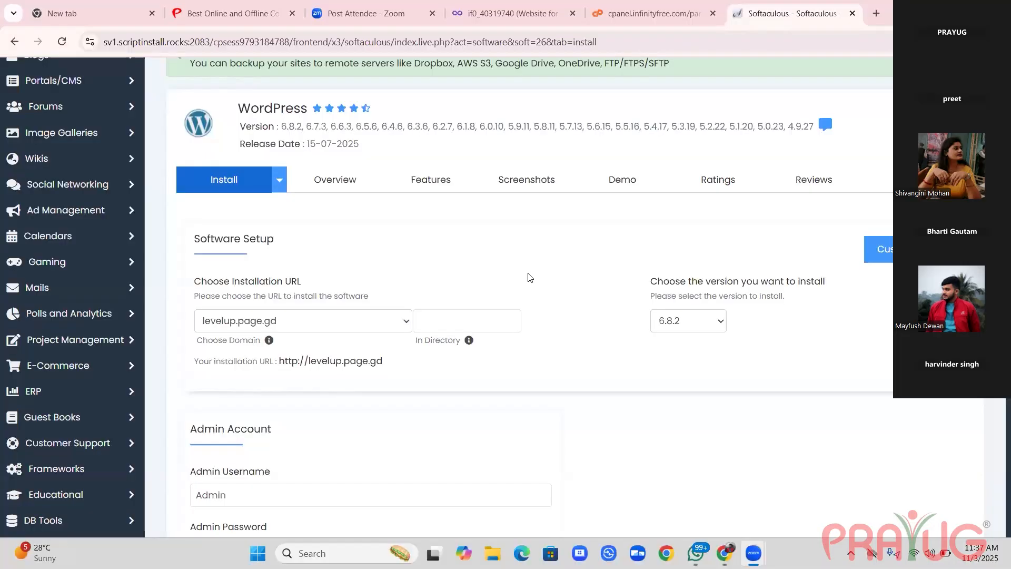
Replace the generated admin password with a custom one in the WordPress installation form for levelup.page.gd.
click(505, 283)
scroll(499, 295, down, 8)
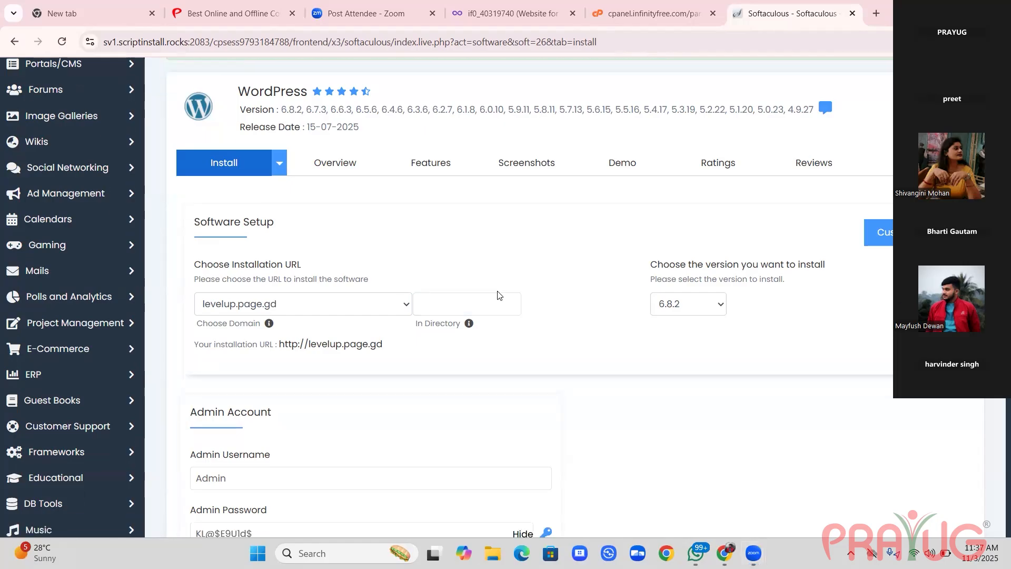
scroll(499, 295, up, 2)
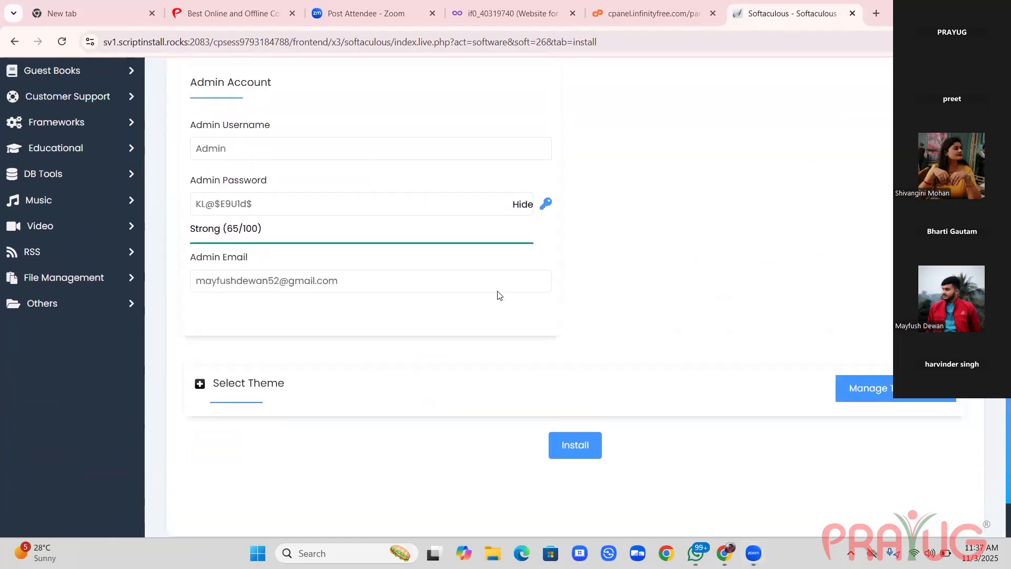
scroll(498, 295, up, 1)
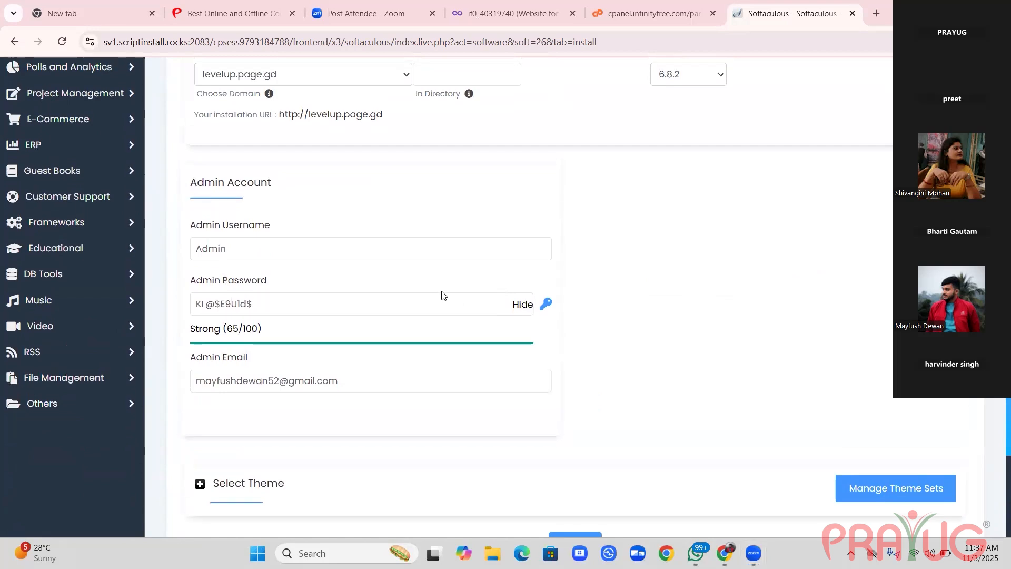
click(353, 258)
triple_click(320, 304)
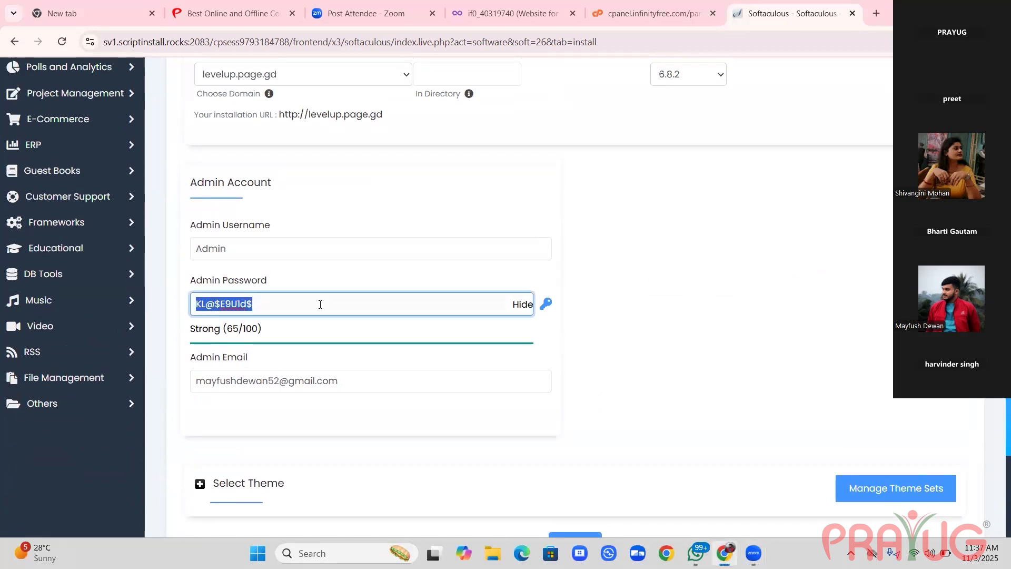
text(a)
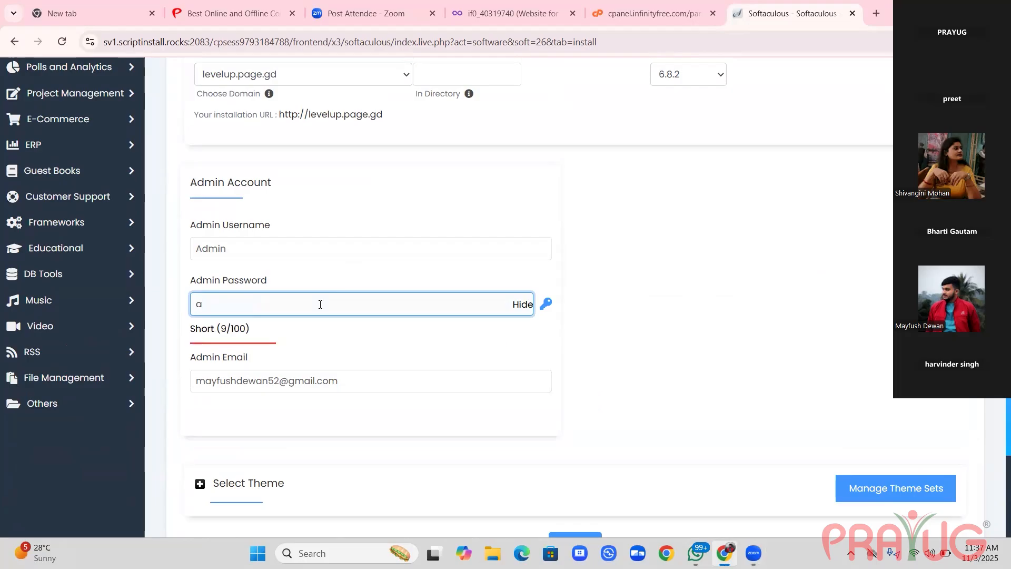
text(dmin)
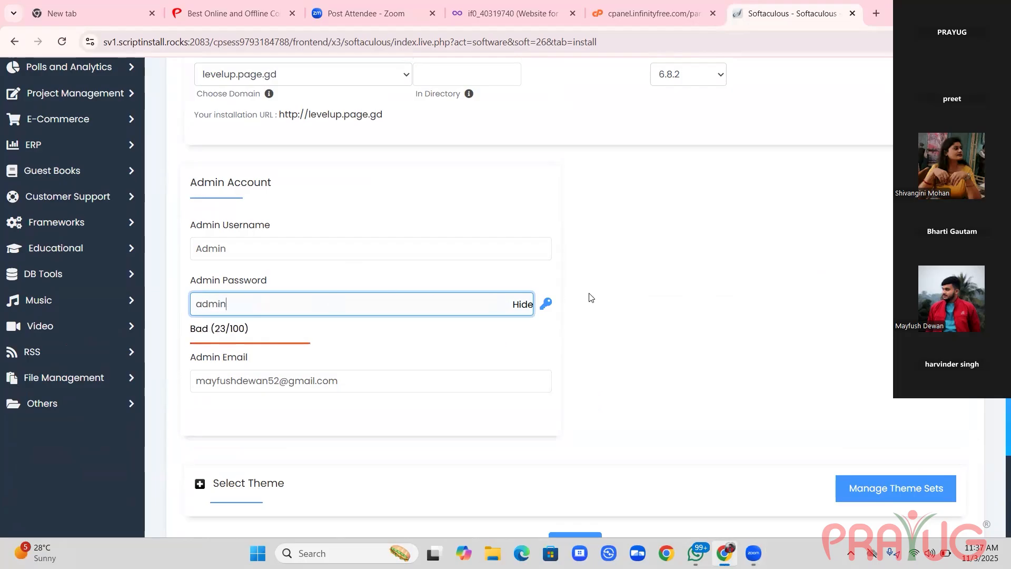
Review the installation form and install WordPress on levelup.page.gd.
scroll(589, 298, down, 3)
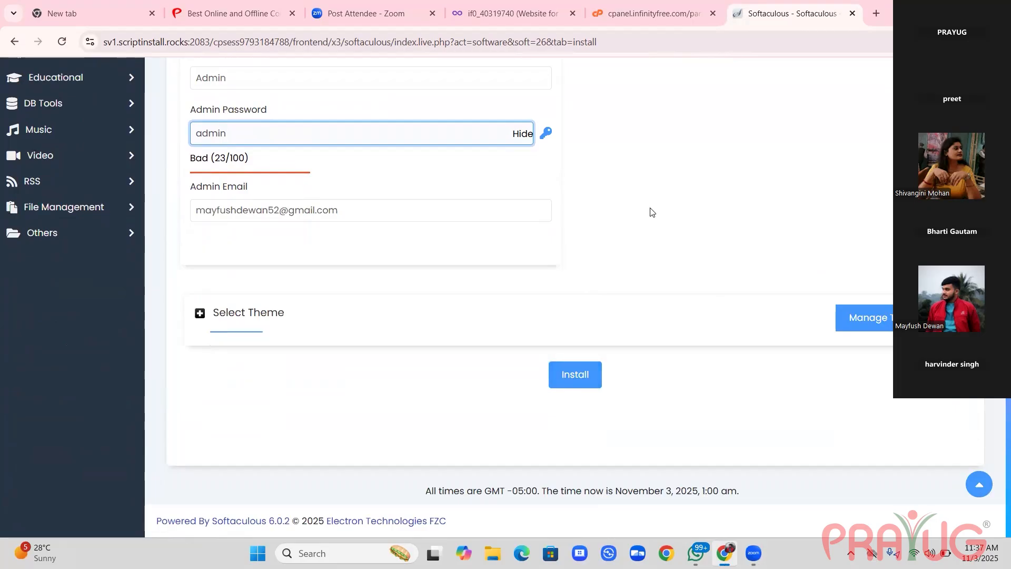
scroll(651, 211, up, 2)
scroll(651, 213, up, 5)
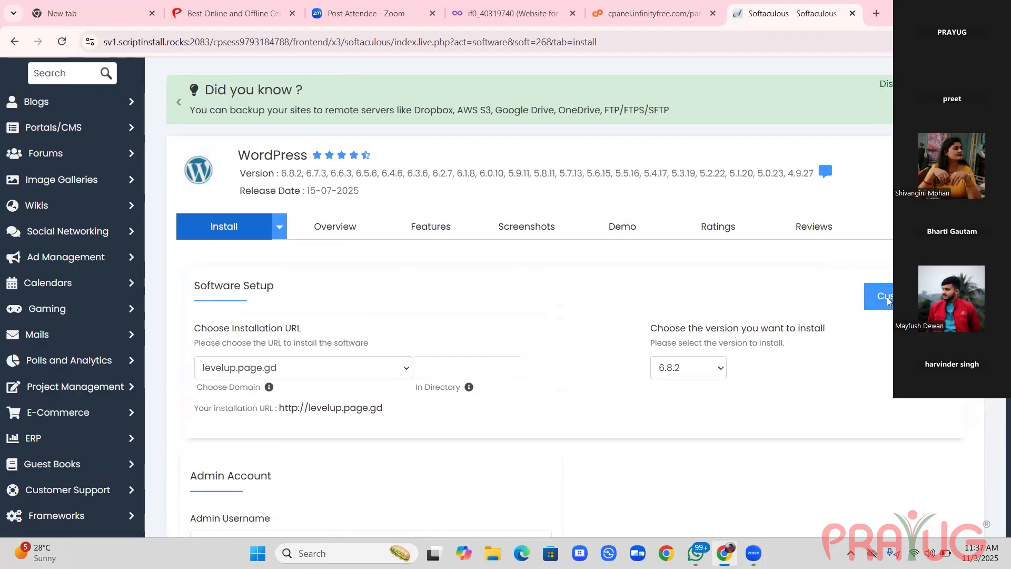
scroll(855, 391, down, 9)
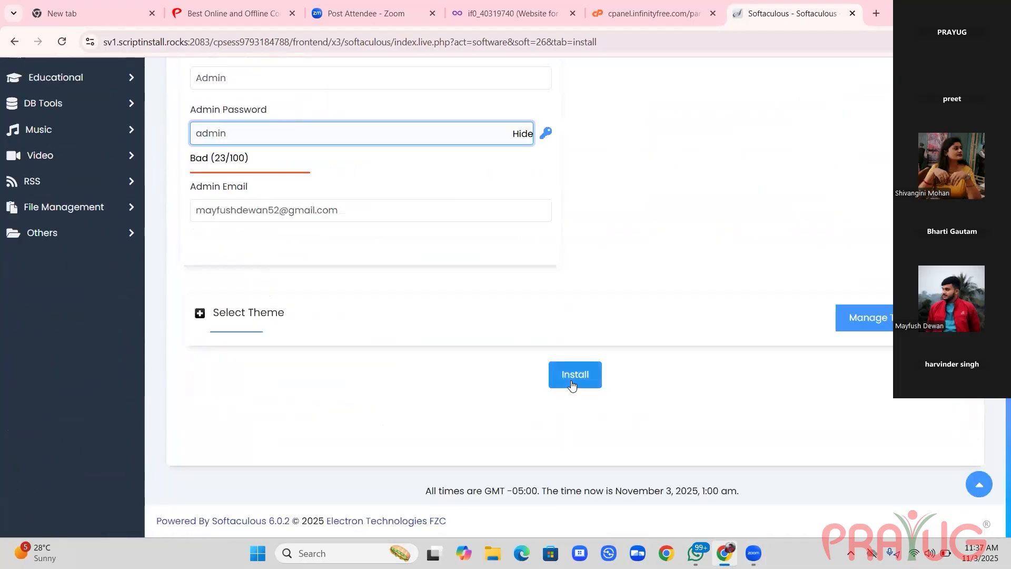
click(572, 385)
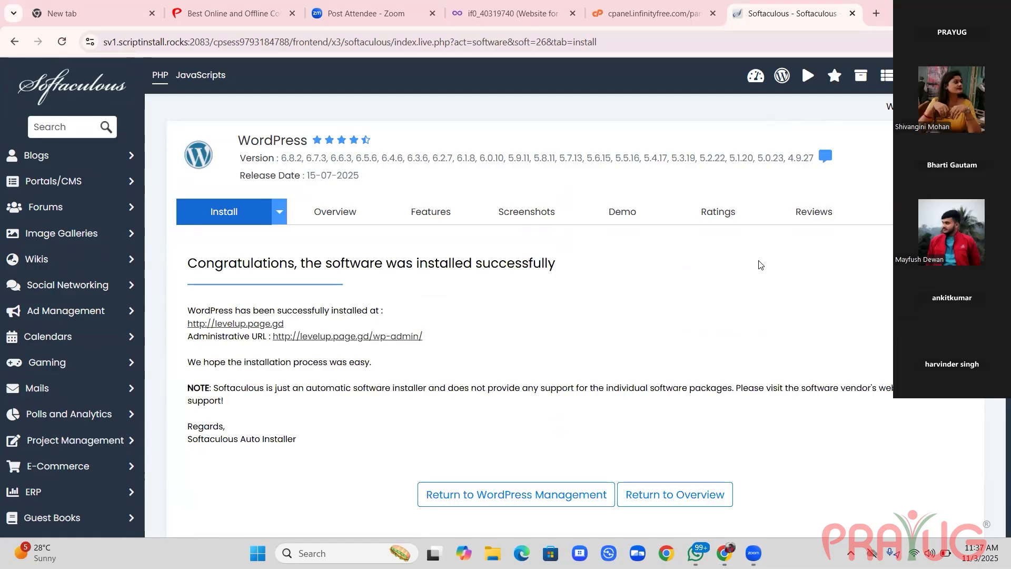
scroll(759, 265, down, 2)
scroll(759, 264, up, 2)
scroll(336, 330, down, 1)
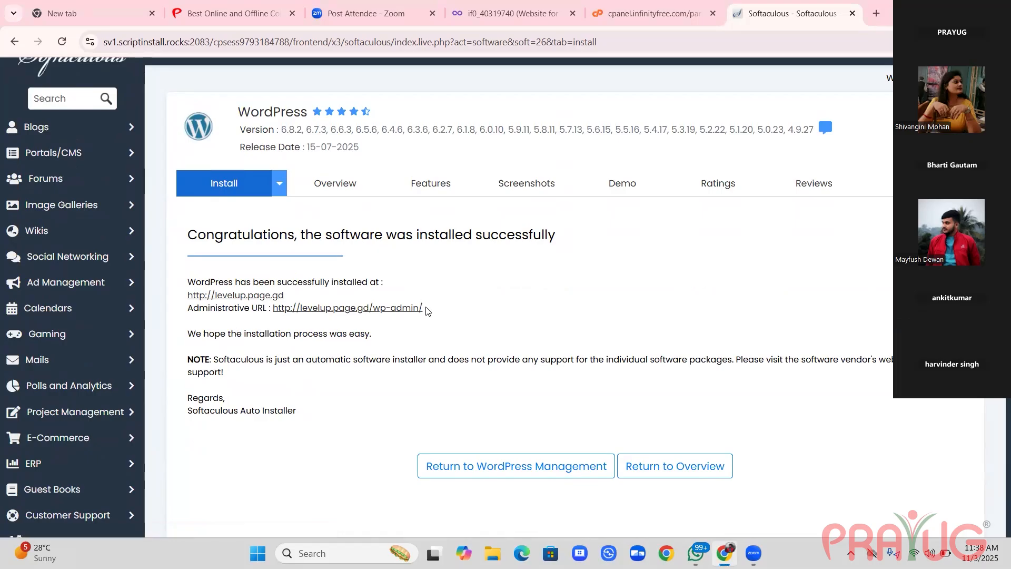
drag(425, 308, 273, 310)
key(ctrl+c)
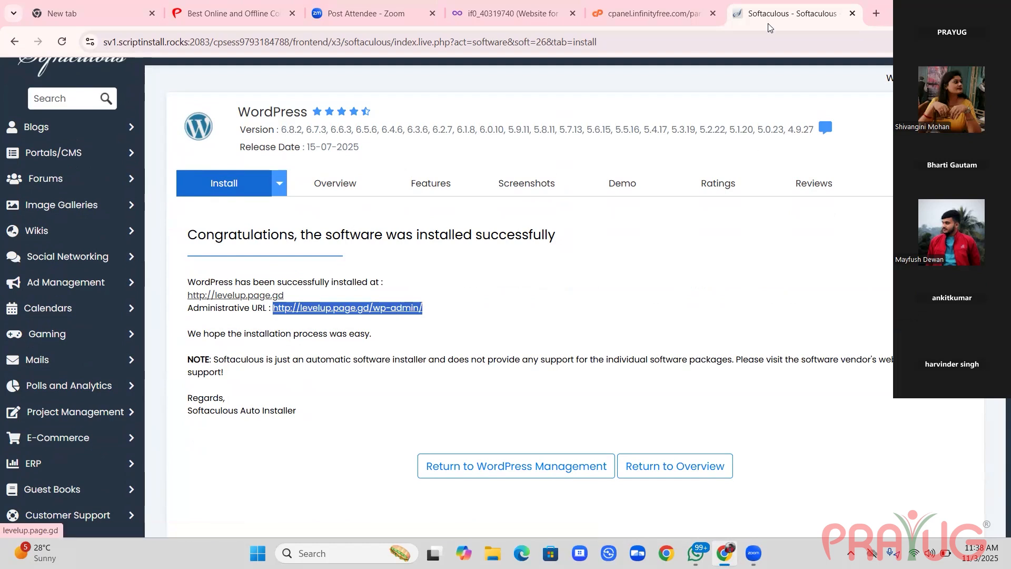
click(876, 11)
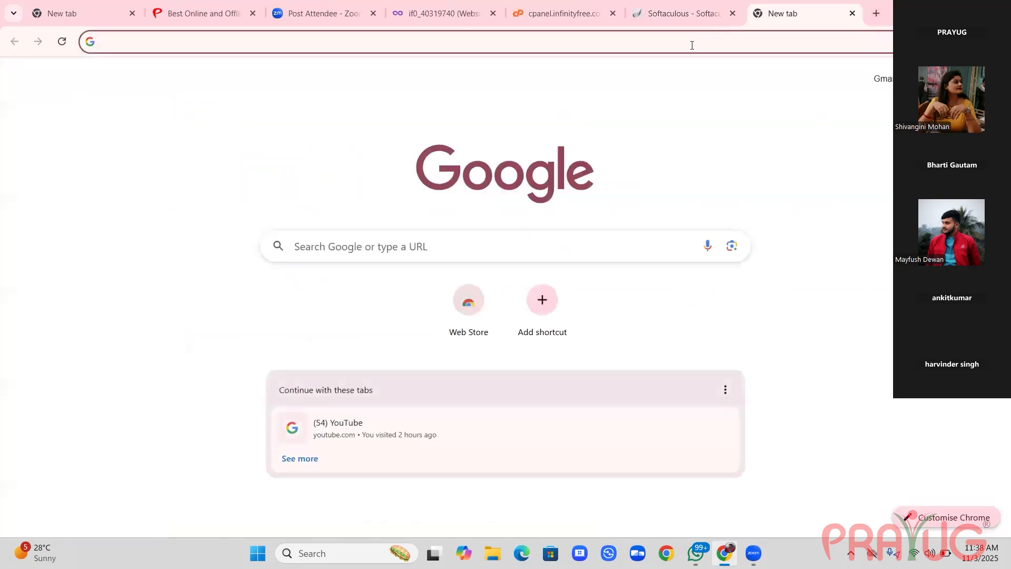
key(ctrl+v)
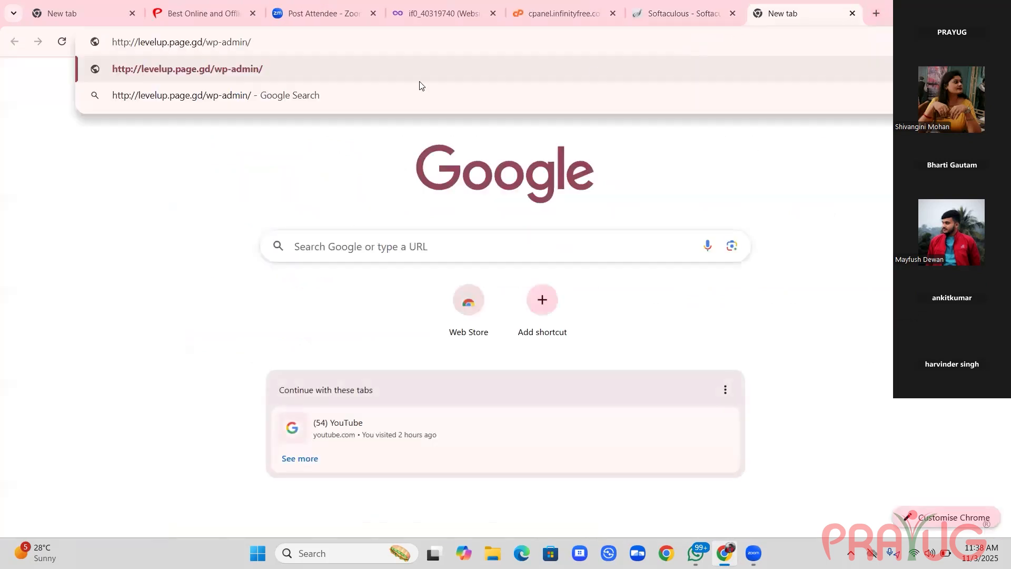
click(237, 71)
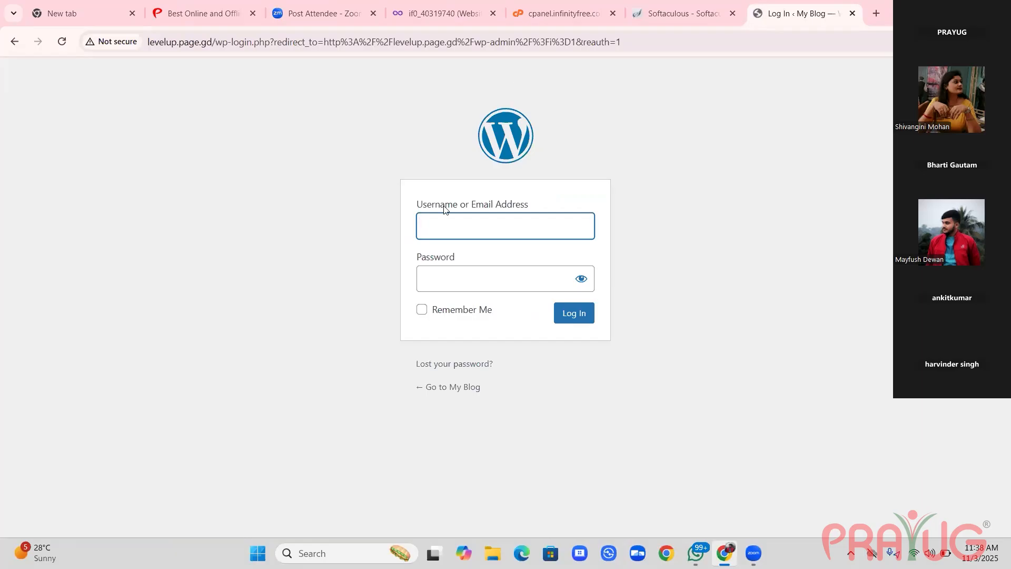
Log in to the levelup.page.gd WordPress site as Admin with the account password and Remember Me enabled.
text(Admin)
click(438, 276)
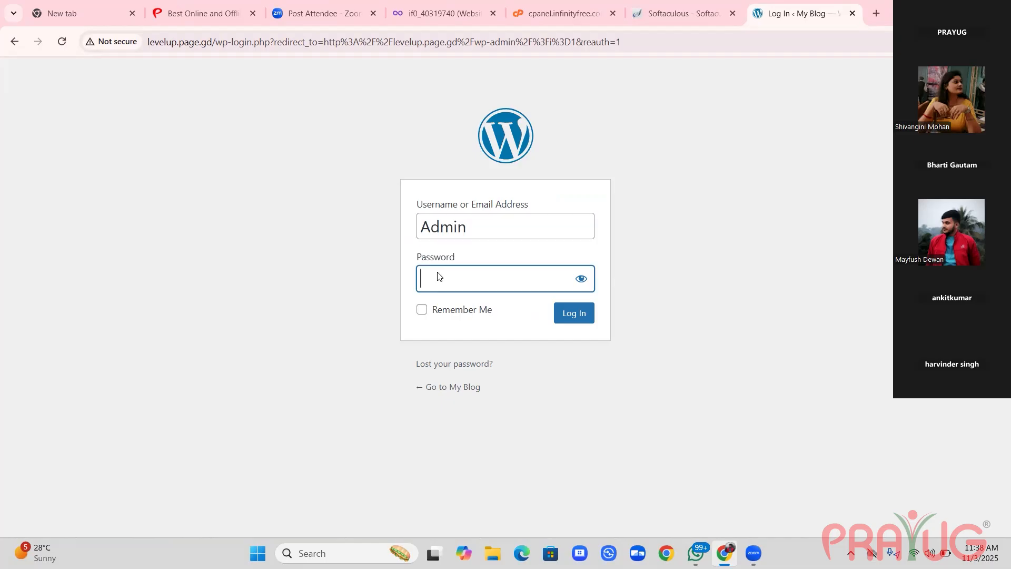
text(•••••)
click(421, 310)
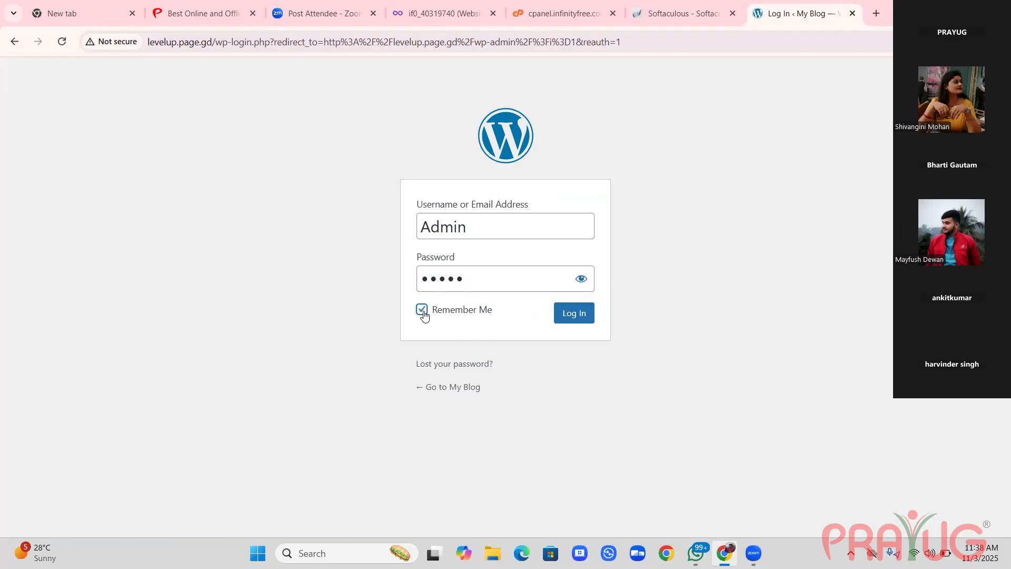
click(577, 325)
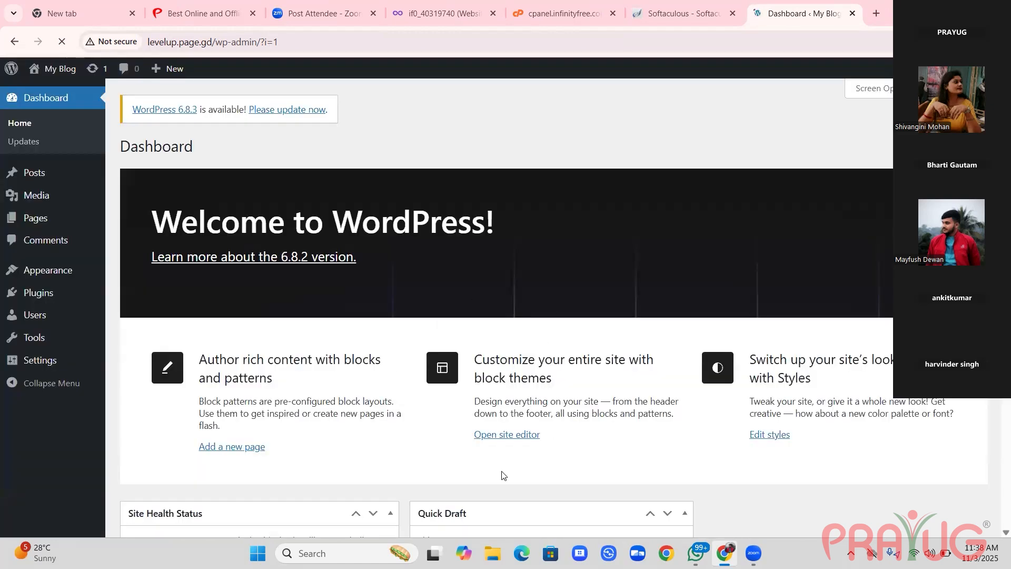
Dismiss the browser's password change warning and close the save password prompt without saving.
scroll(538, 468, down, 1)
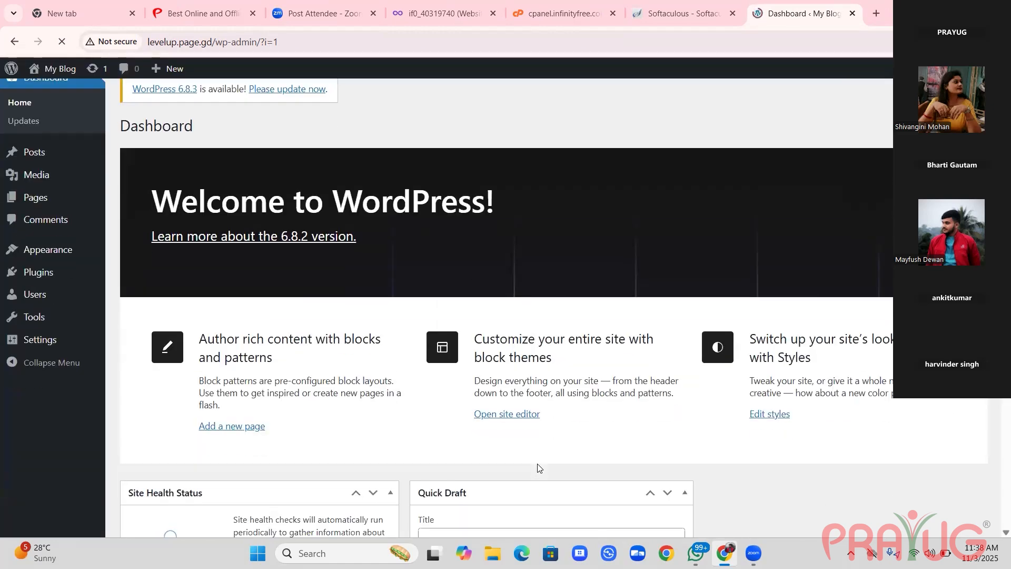
scroll(538, 467, up, 1)
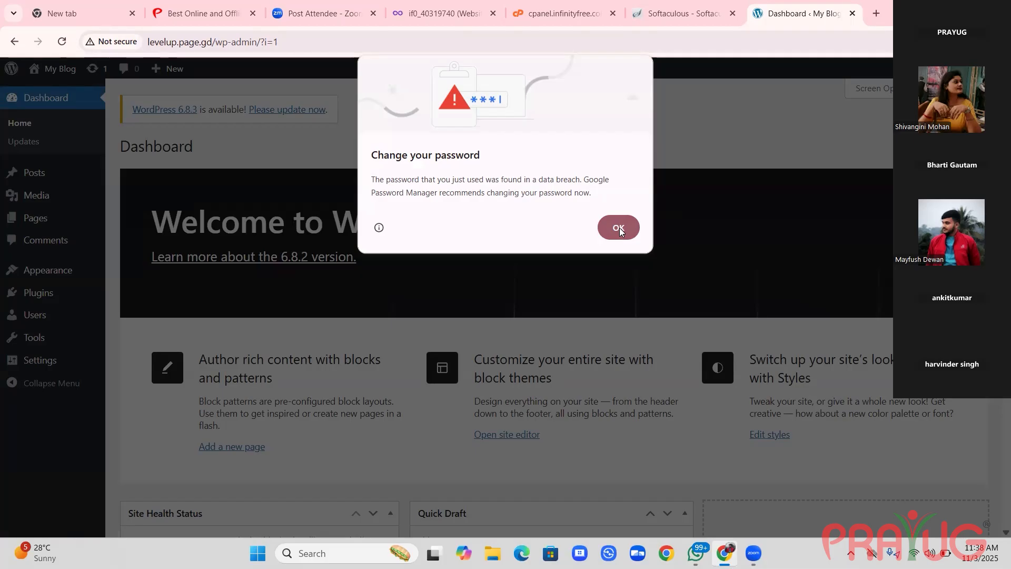
click(619, 229)
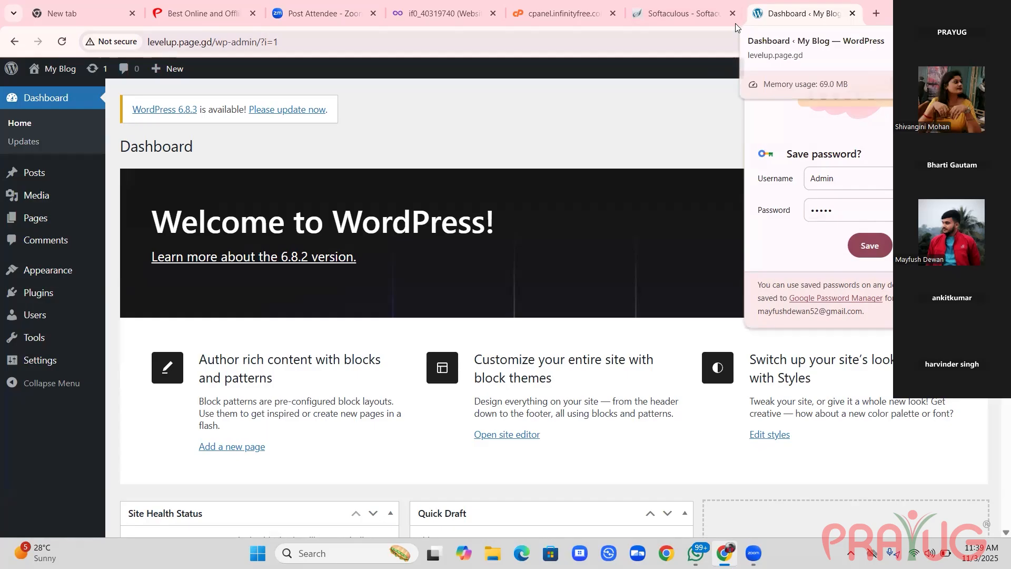
right_click(768, 18)
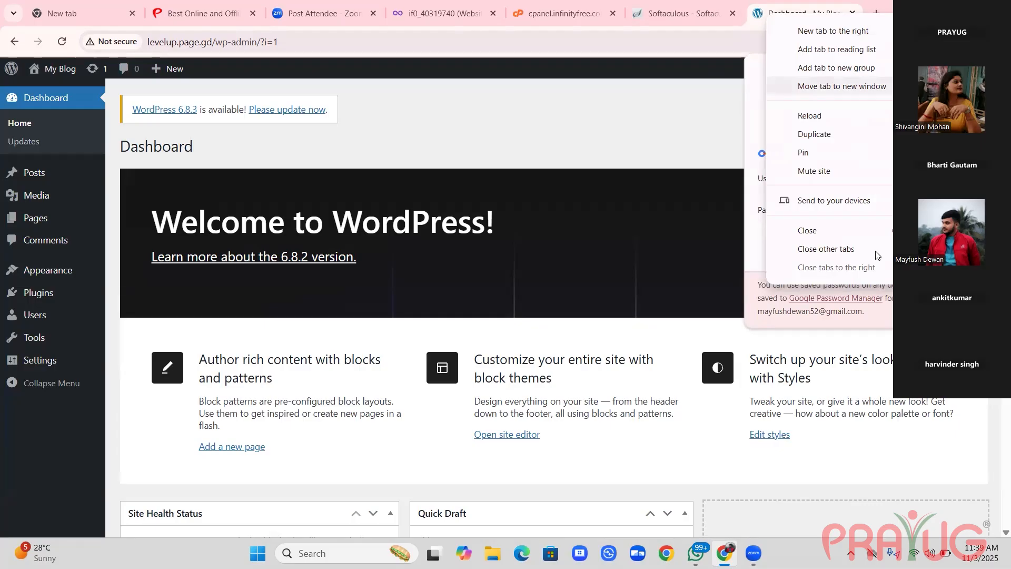
click(759, 135)
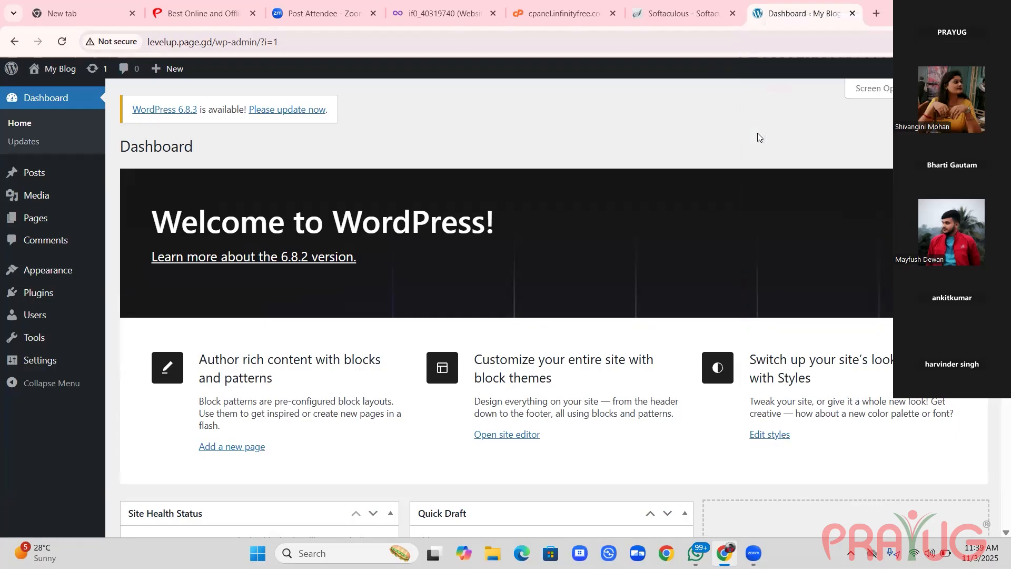
Bookmark the levelup.page.gd WordPress dashboard under its default name in Other bookmarks.
right_click(667, 106)
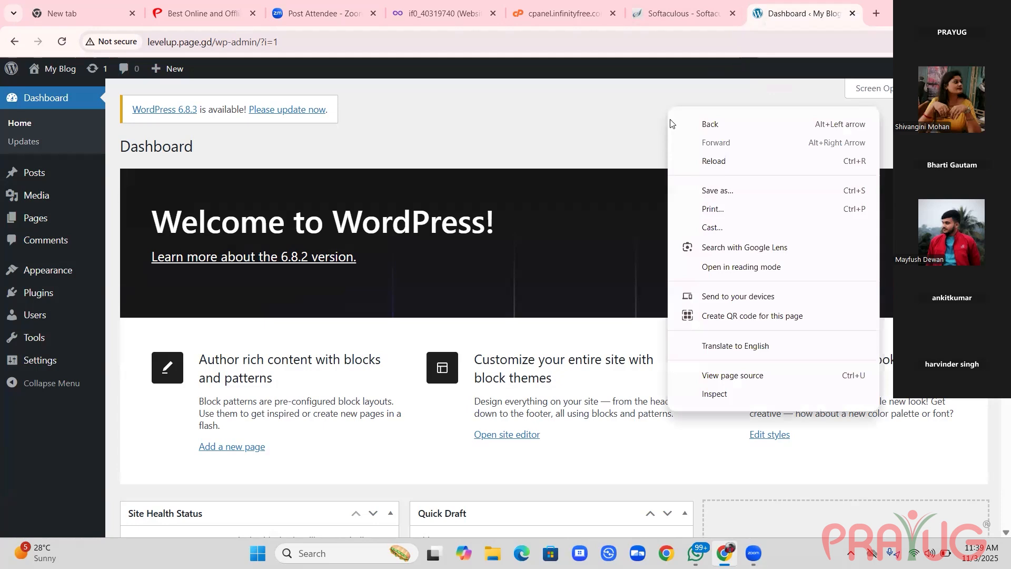
click(621, 114)
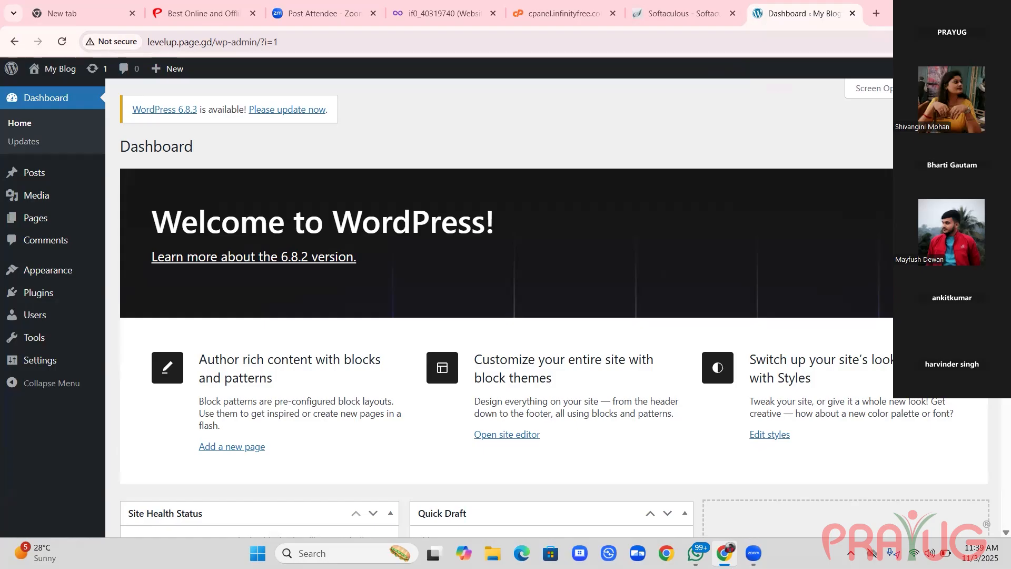
key(ctrl+d)
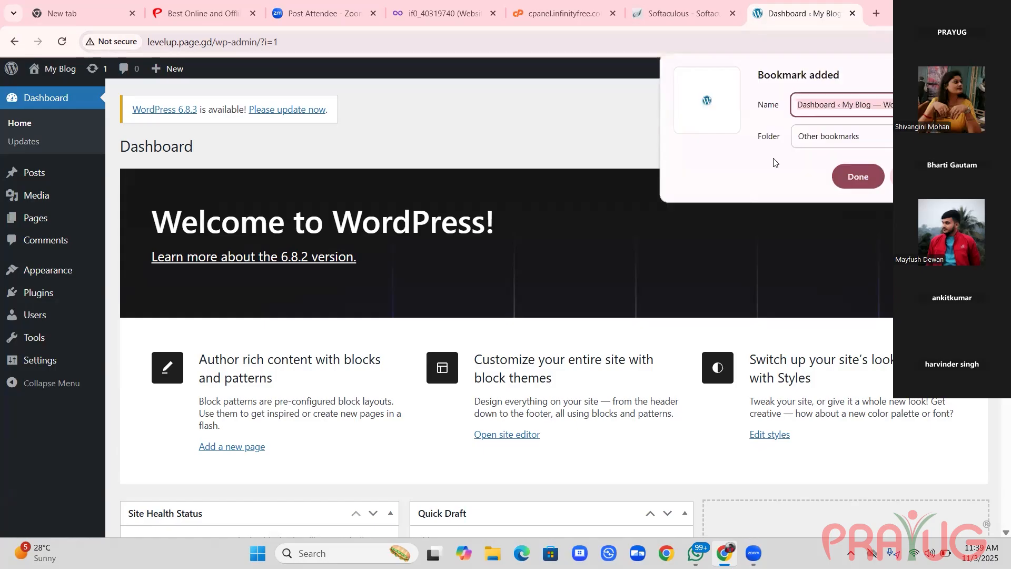
click(853, 176)
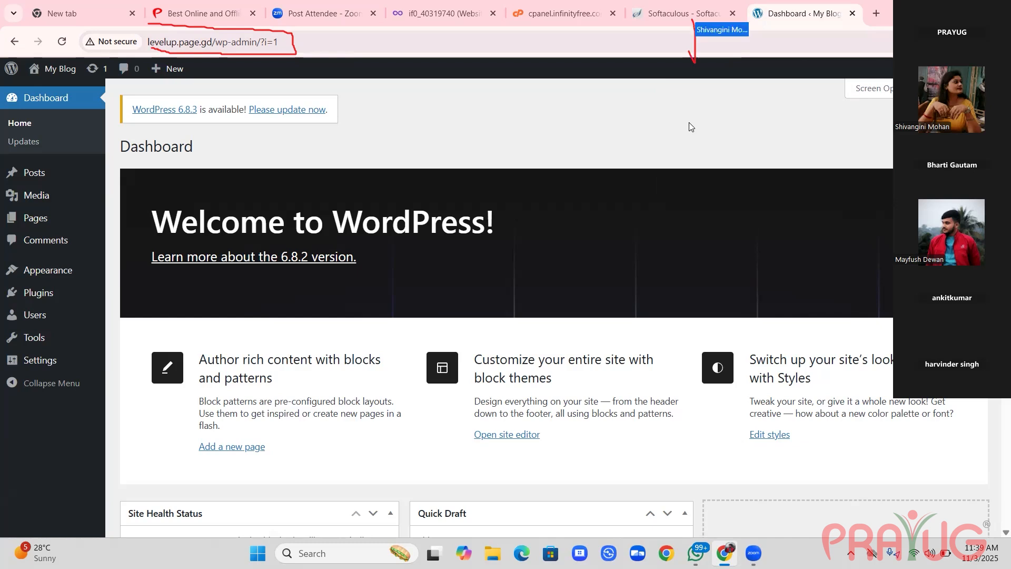
click(691, 21)
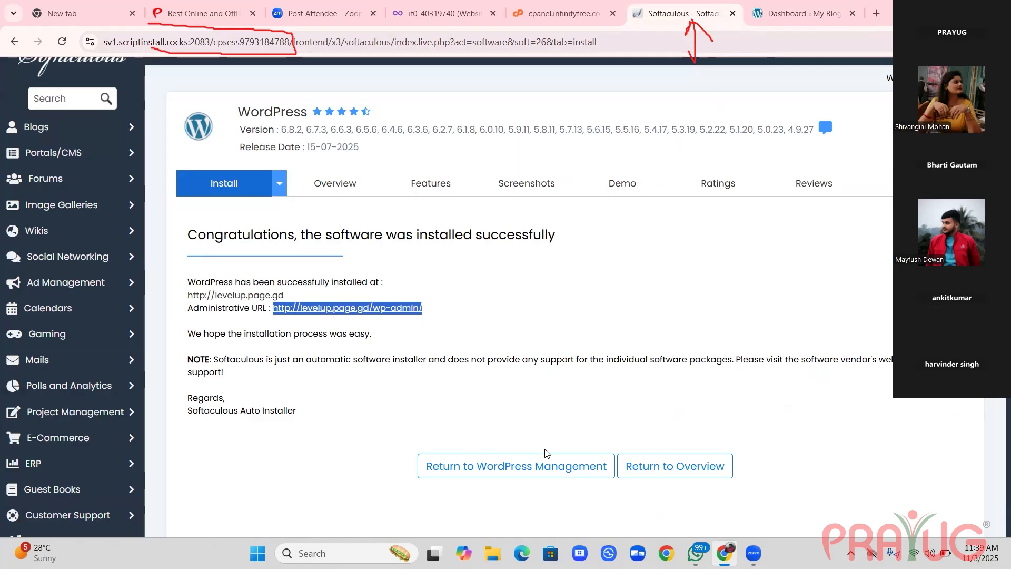
click(306, 550)
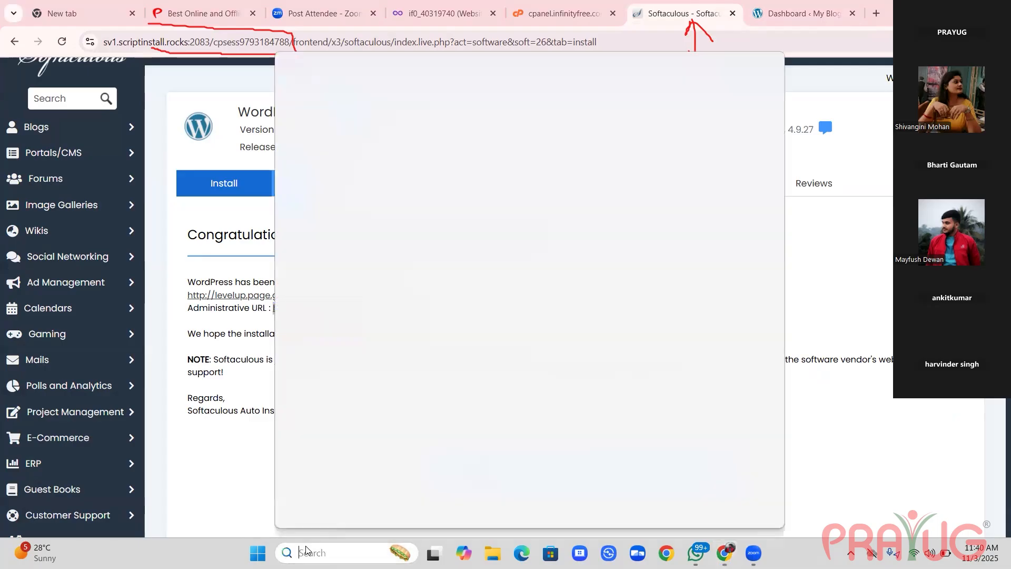
text(no)
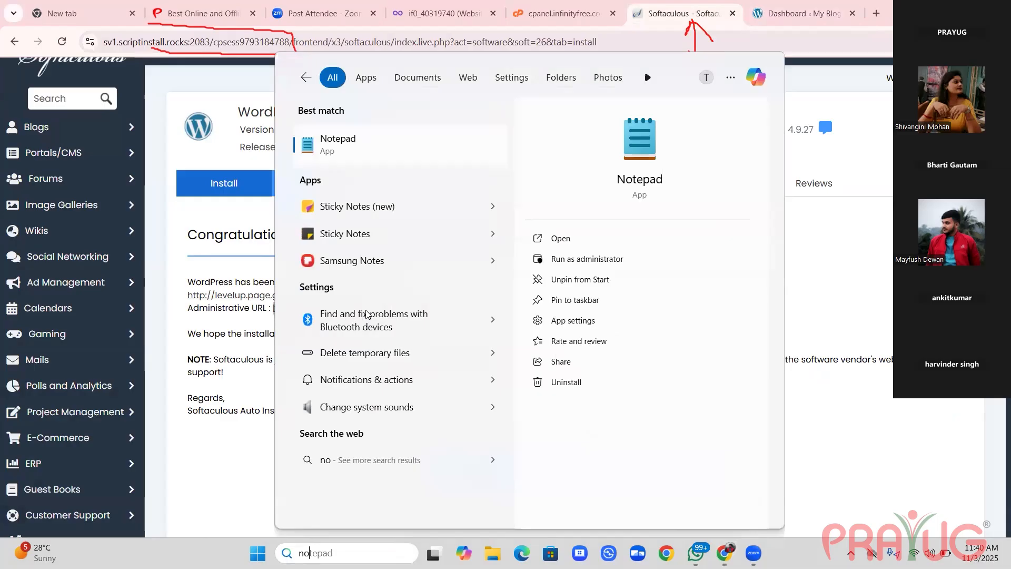
click(376, 155)
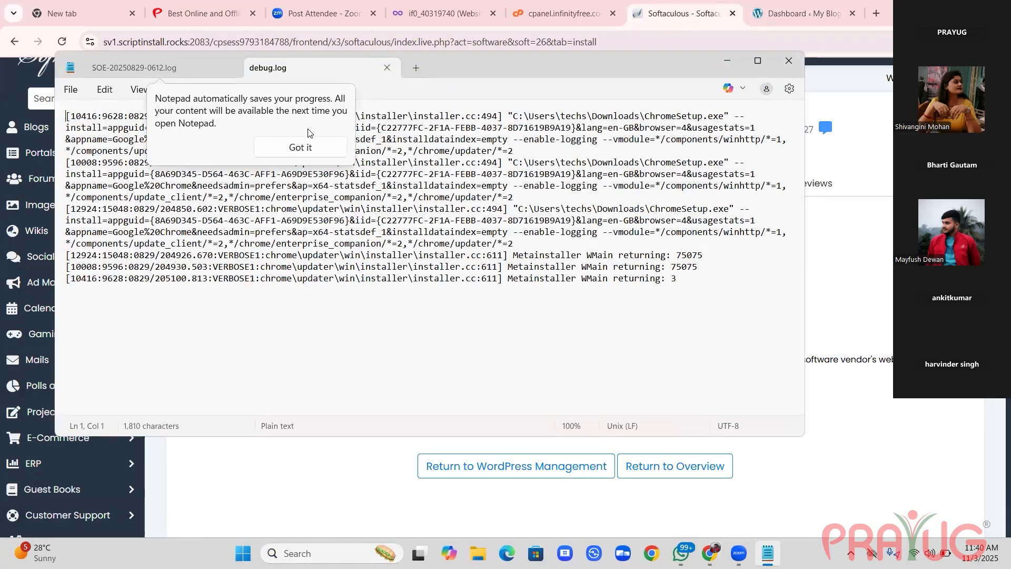
click(416, 68)
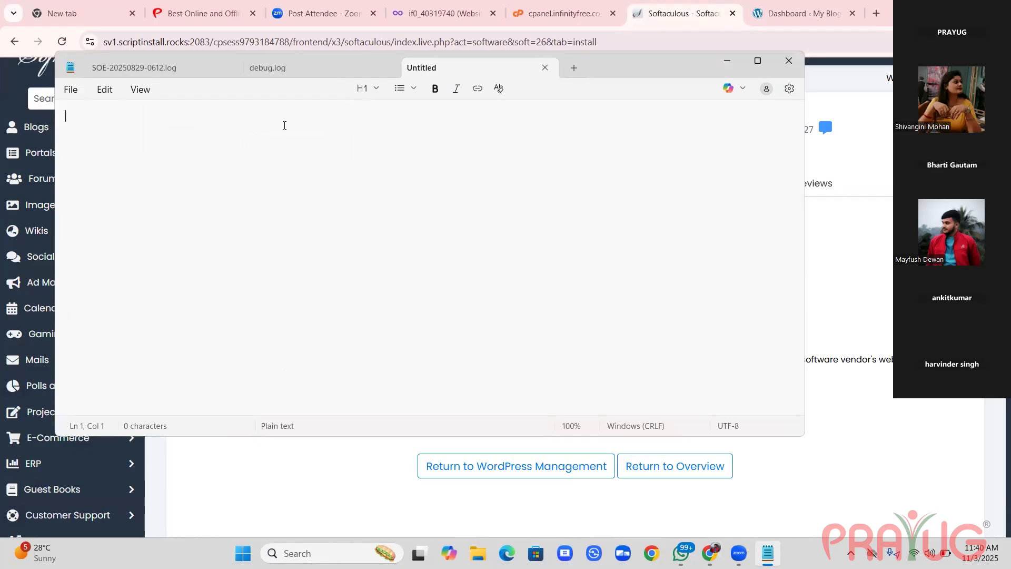
text(http://levelup.page.gd/wp-admin/)
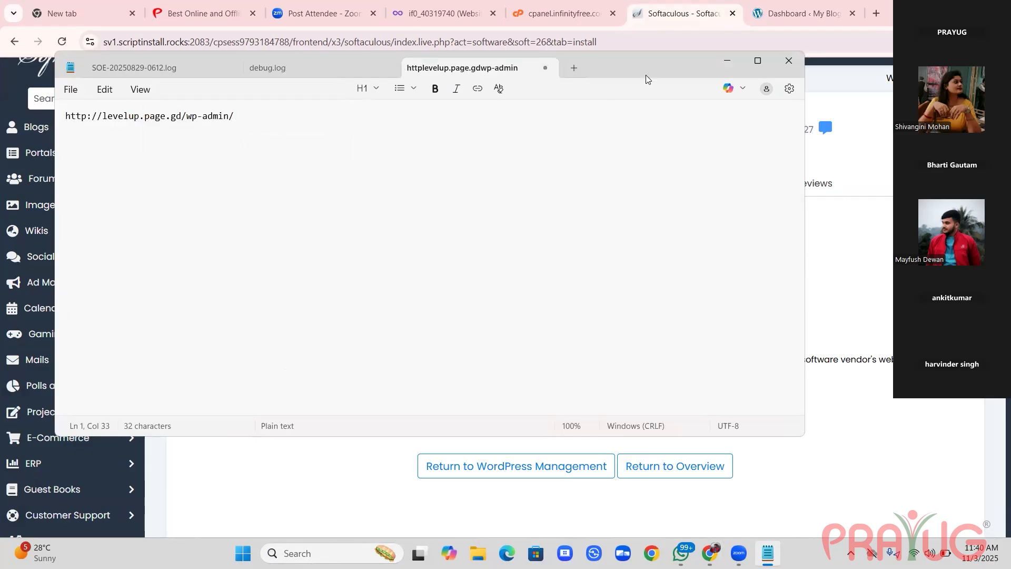
click(728, 63)
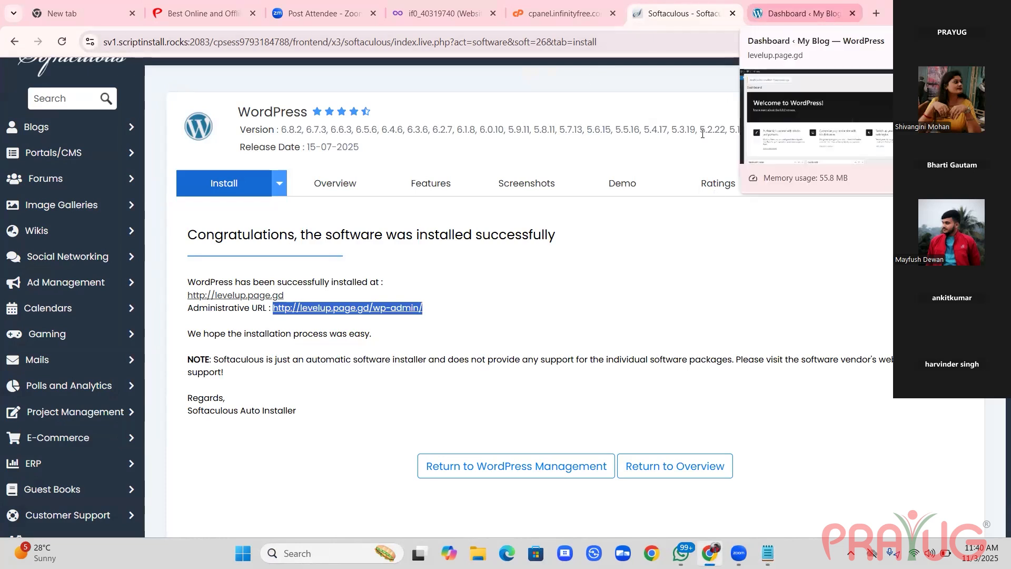
scroll(368, 271, up, 1)
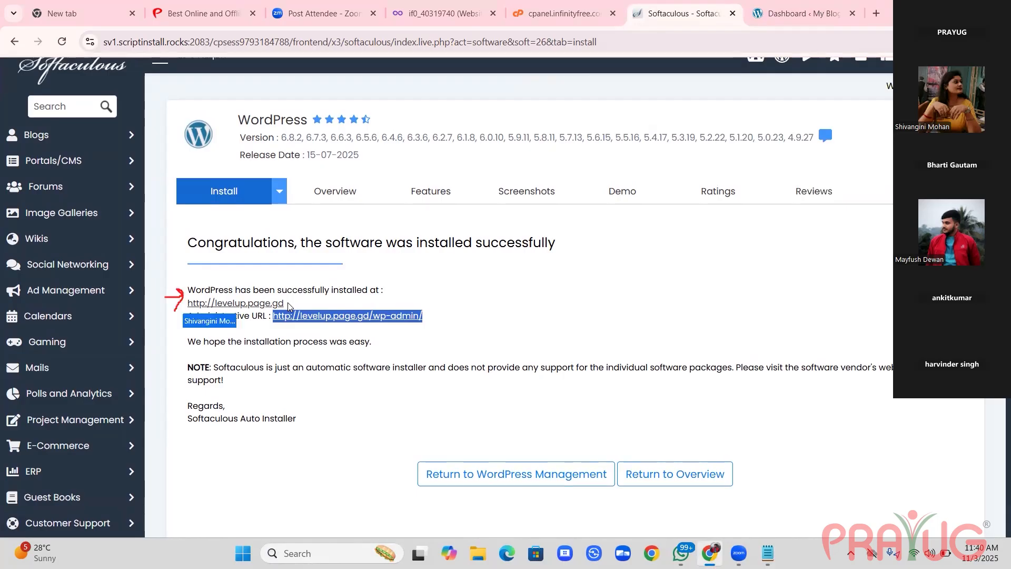
drag(286, 303, 185, 309)
key(ctrl+c)
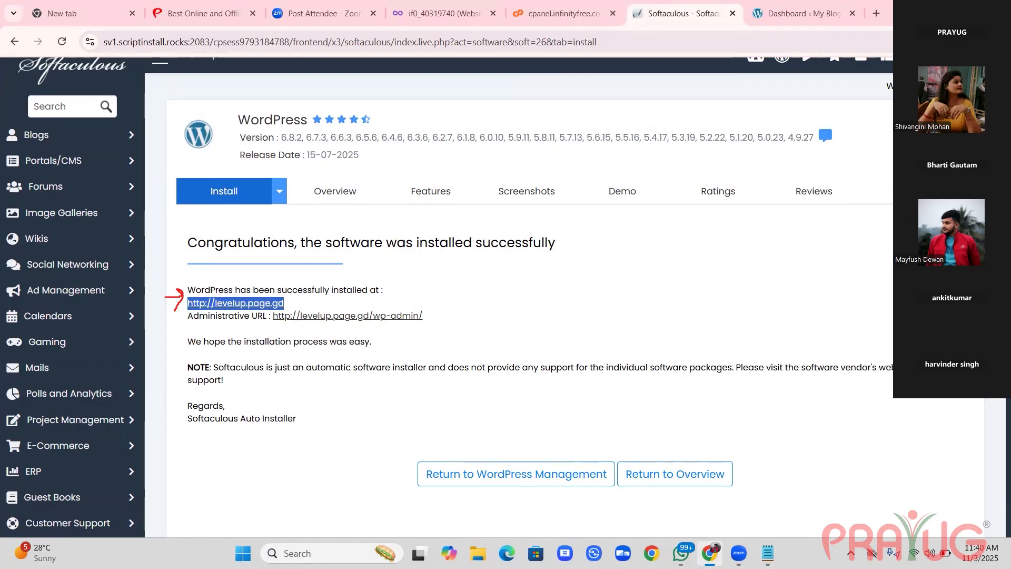
click(767, 553)
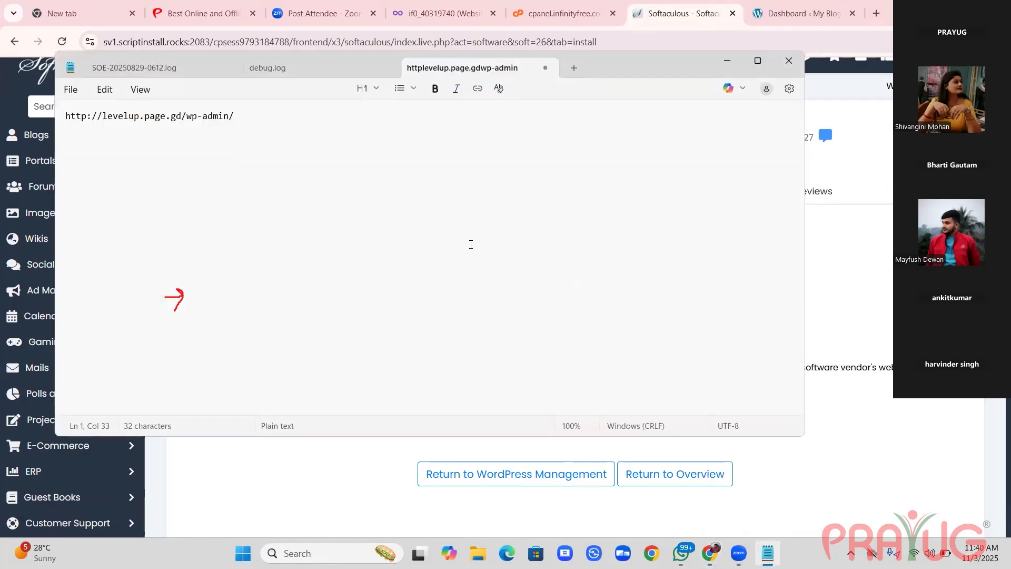
key(Return)
key(Return)
key(ctrl+v)
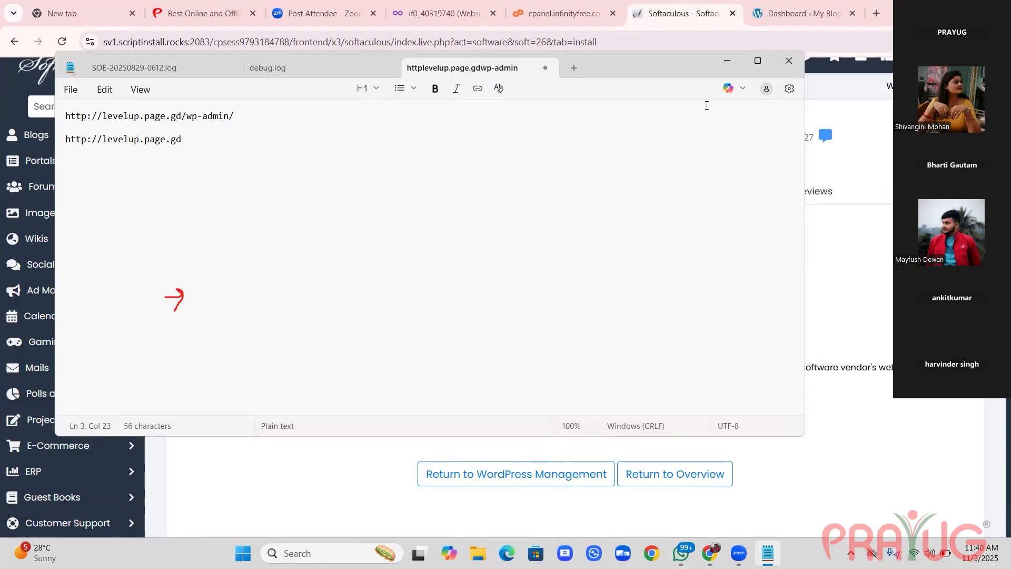
click(725, 65)
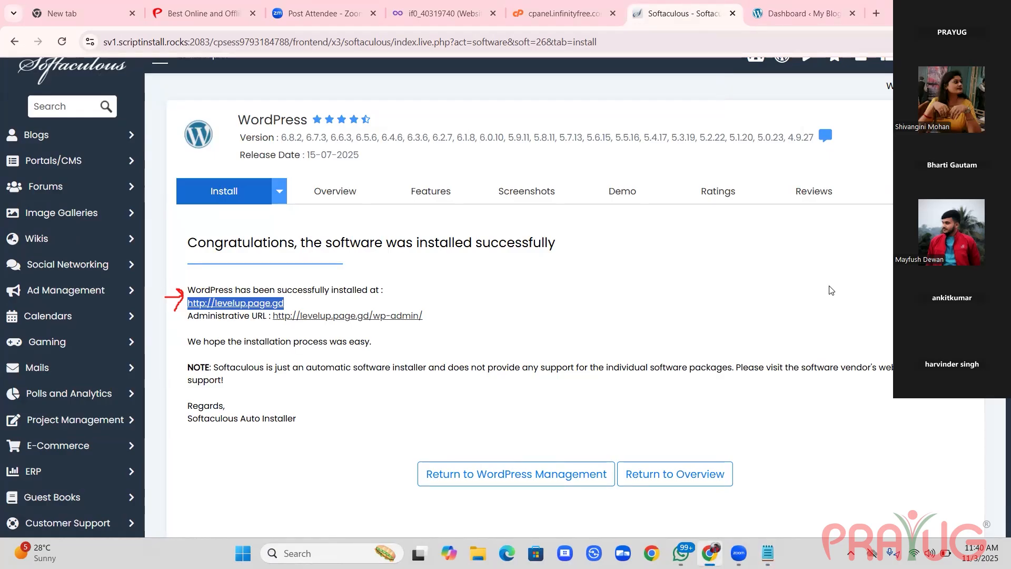
mouse_move(768, 553)
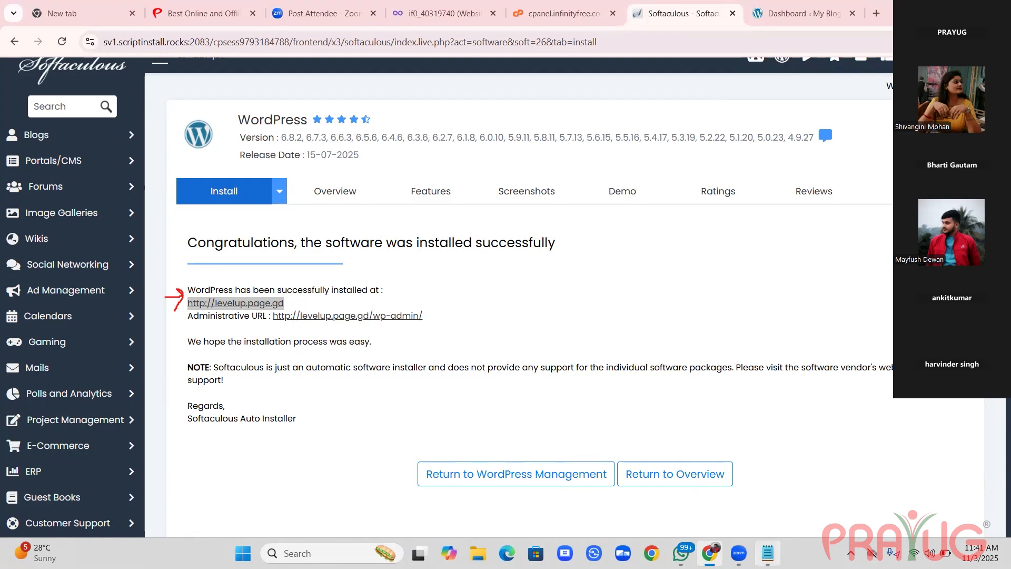
key(alt+Tab)
key(ctrl+v)
text(-- Fronyt)
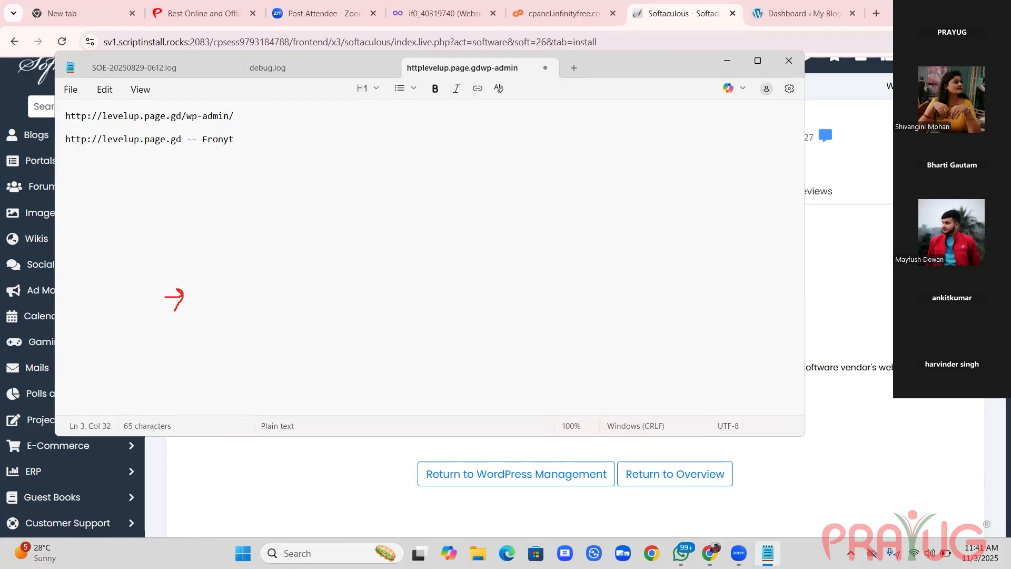
key(BackSpace)
key(BackSpace)
text(t)
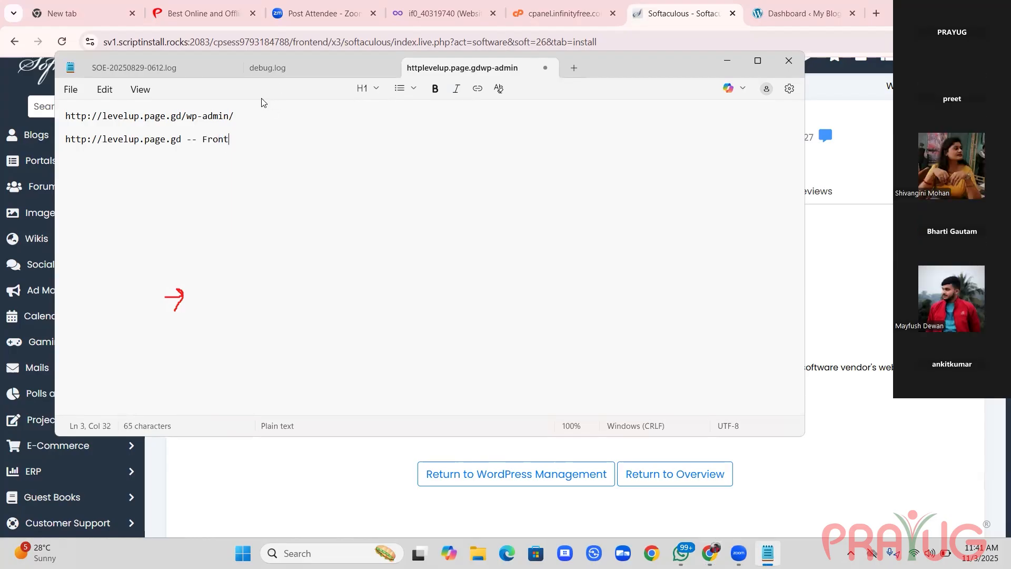
click(261, 109)
text(--- Back)
key(alt+Tab)
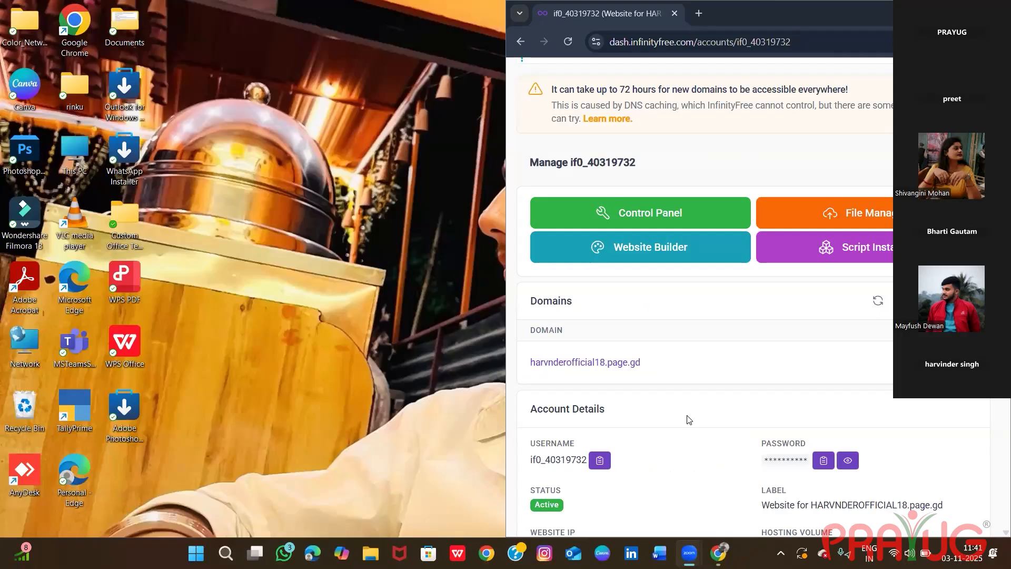
Open the Control Panel of the participant's InfinityFree account and launch the Softaculous Apps Installer.
click(641, 220)
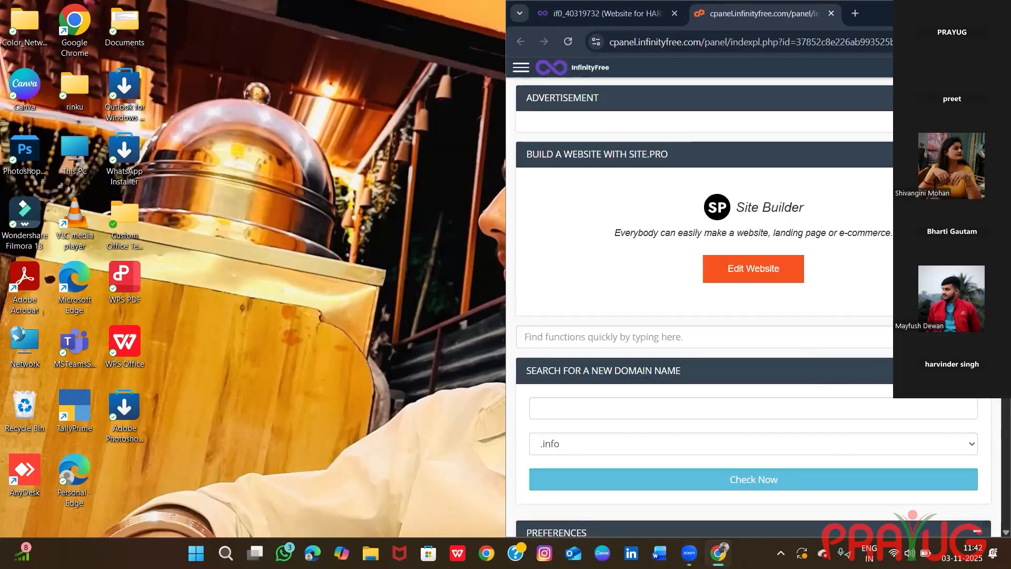
scroll(988, 411, down, 4)
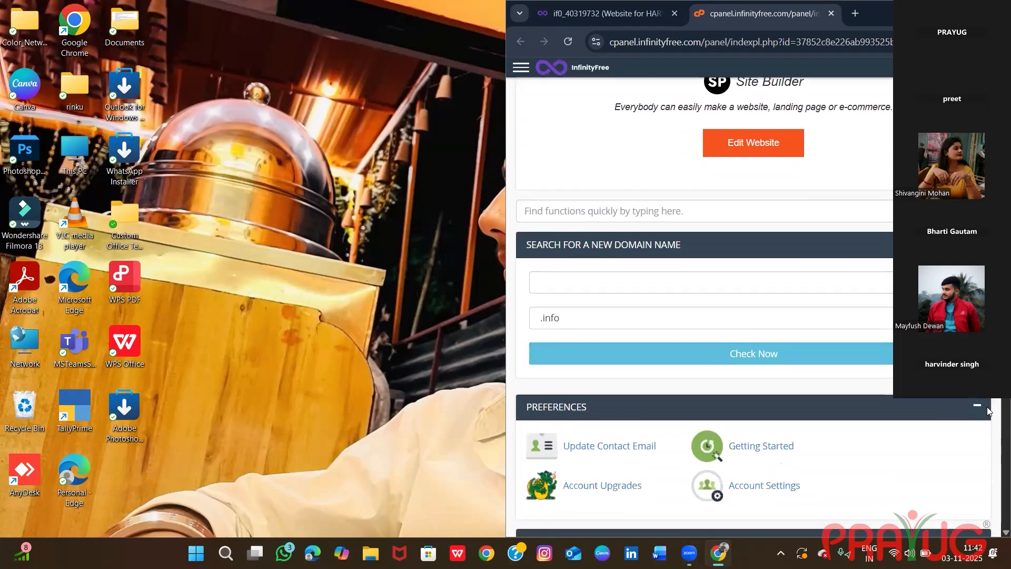
scroll(988, 411, down, 10)
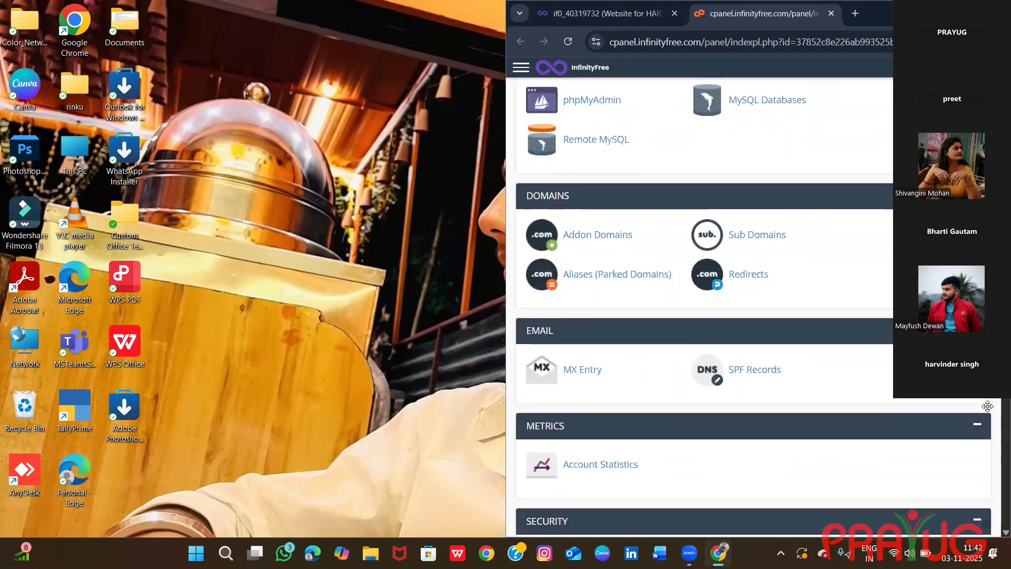
scroll(988, 411, down, 10)
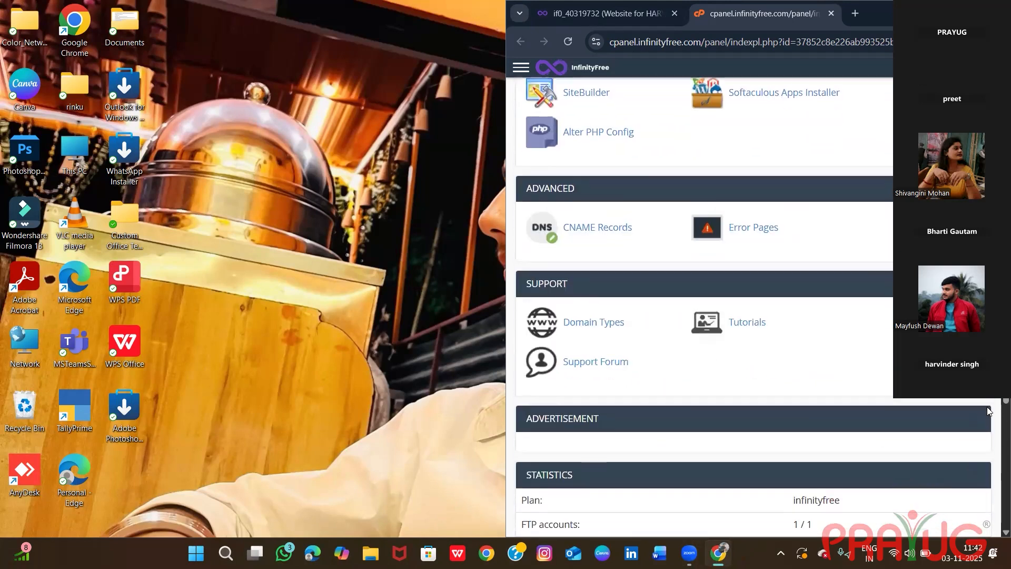
scroll(988, 411, down, 2)
scroll(674, 325, up, 1)
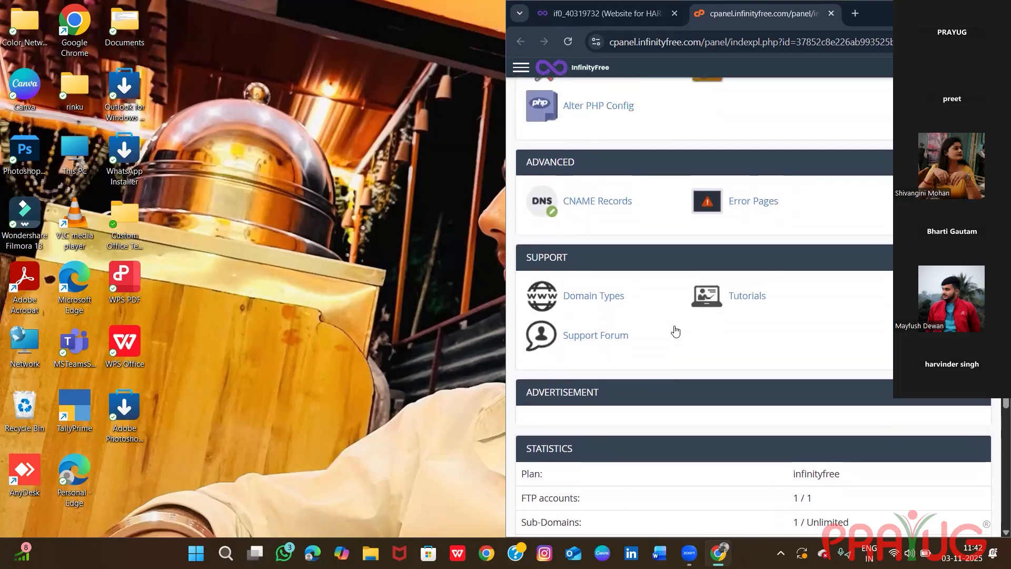
scroll(675, 330, up, 2)
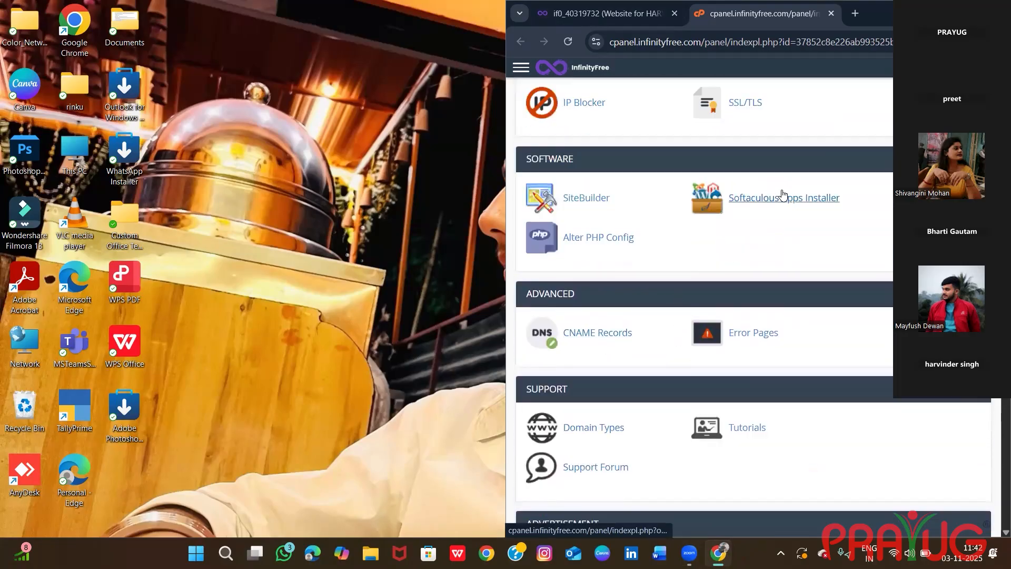
click(782, 196)
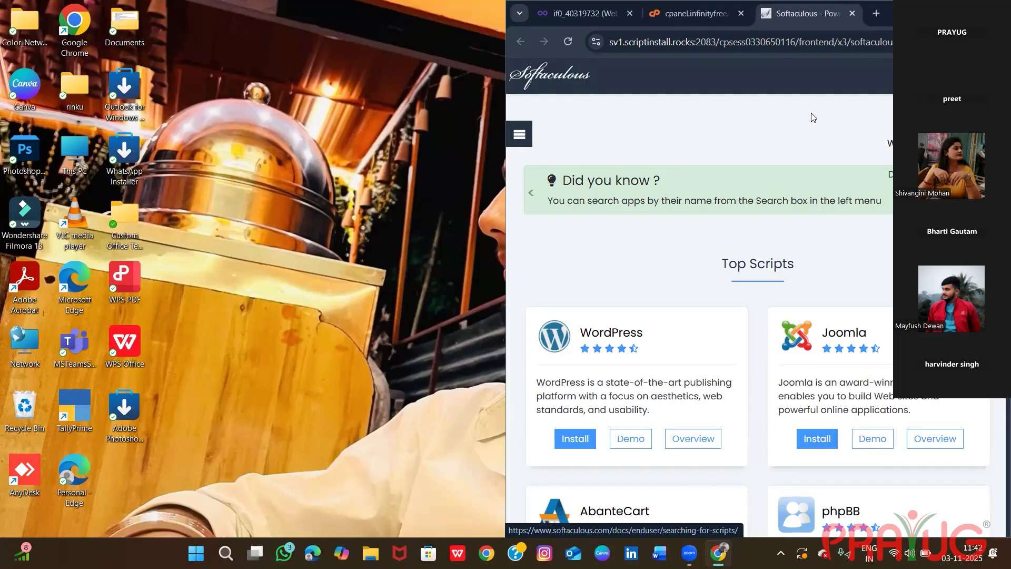
Start a WordPress installation on the participant's domain and set the admin username to Admin.
click(585, 438)
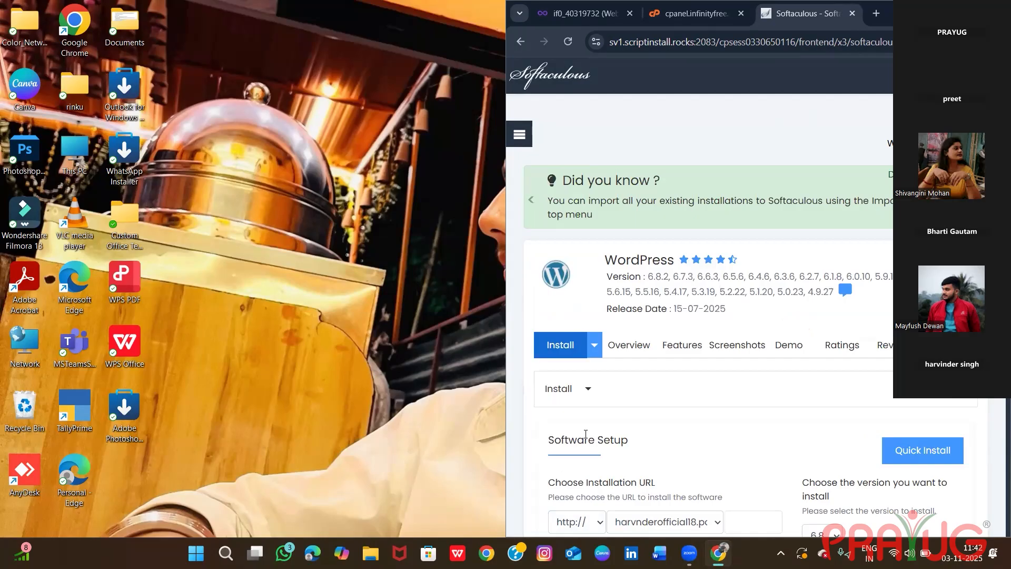
scroll(585, 433, down, 3)
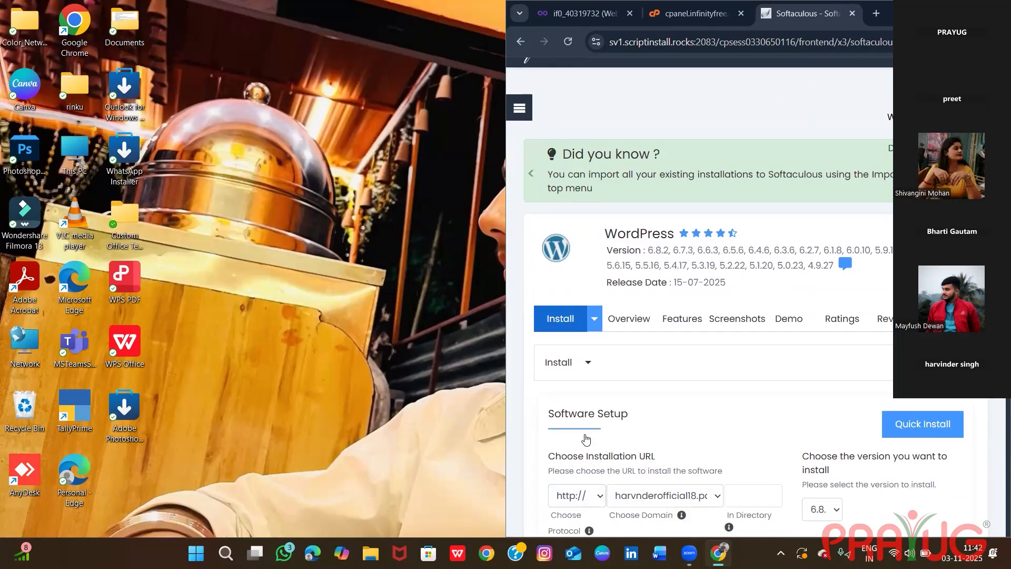
scroll(587, 438, down, 8)
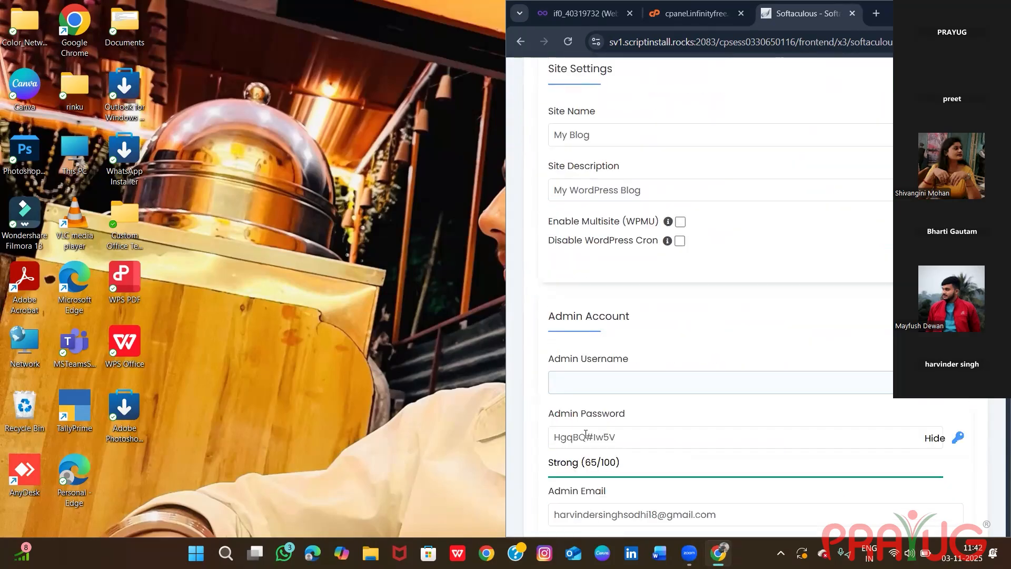
scroll(586, 434, down, 1)
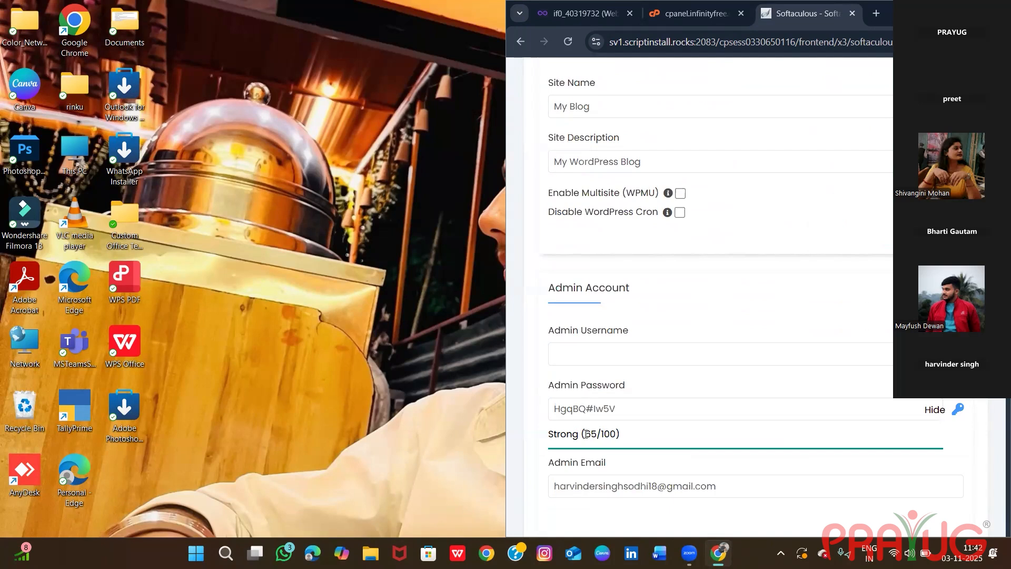
scroll(585, 434, down, 1)
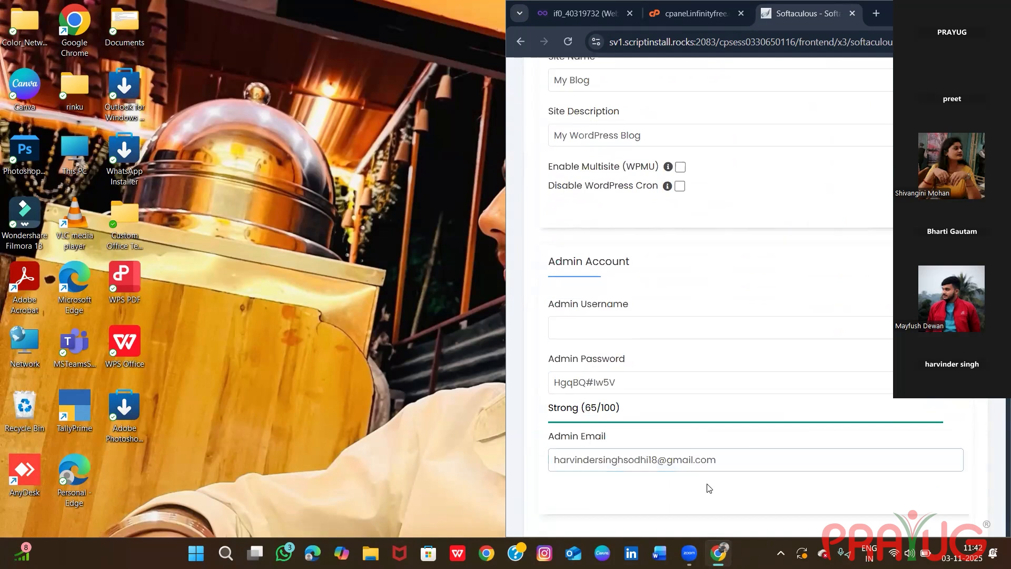
click(627, 334)
text(Admin)
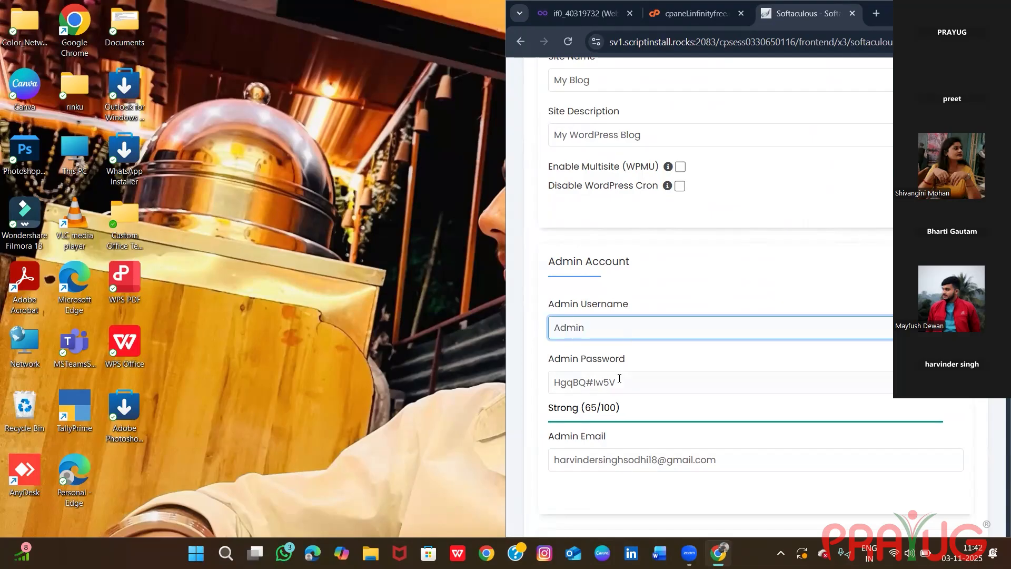
Replace the generated admin password with a custom one and run the WordPress installation in English.
click(623, 383)
key(BackSpace)
key(BackSpace)
key(BackSpace)
key(BackSpace)
key(BackSpace)
key(BackSpace)
key(BackSpace)
key(BackSpace)
key(BackSpace)
key(BackSpace)
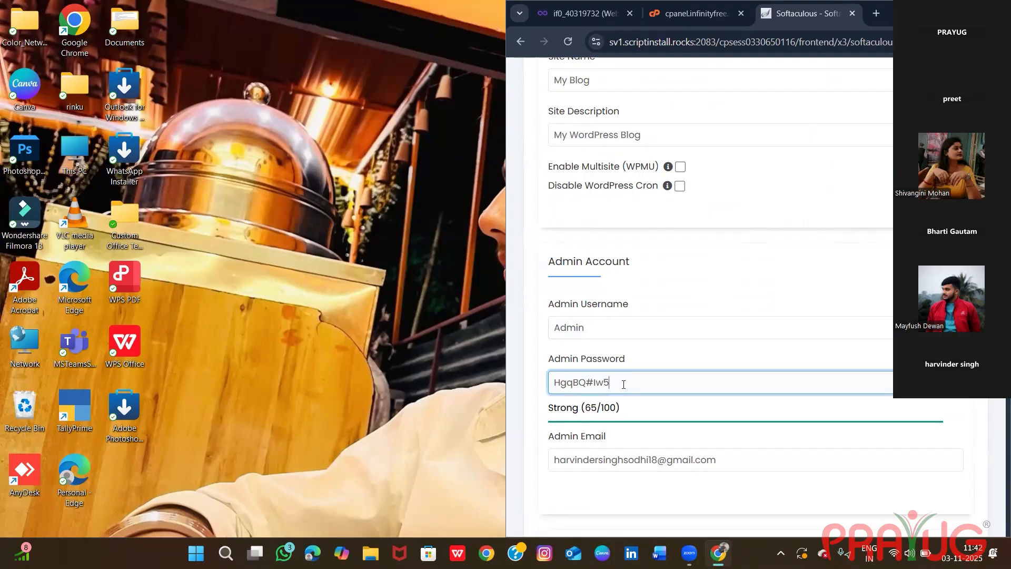
text(a)
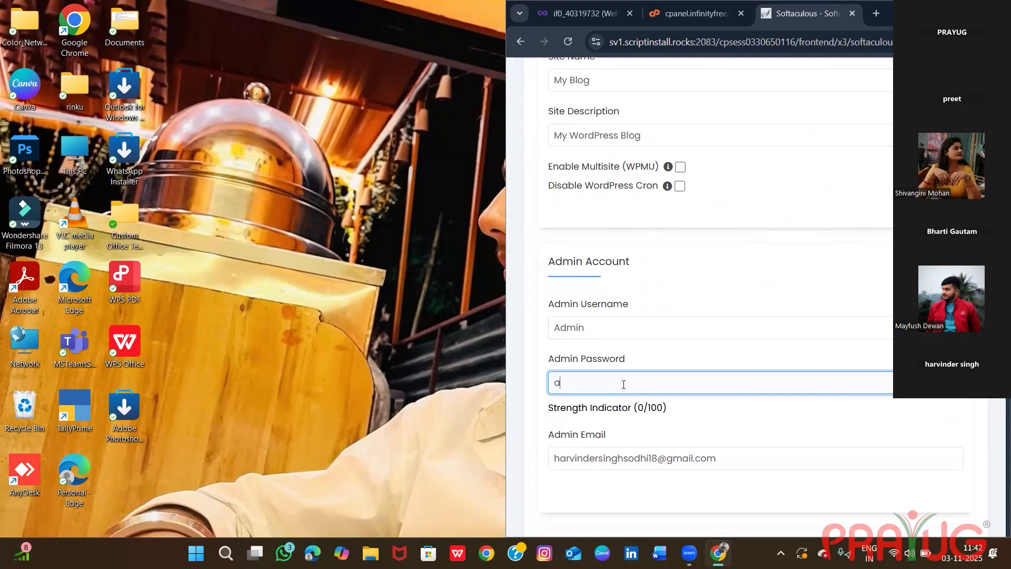
text(dmin)
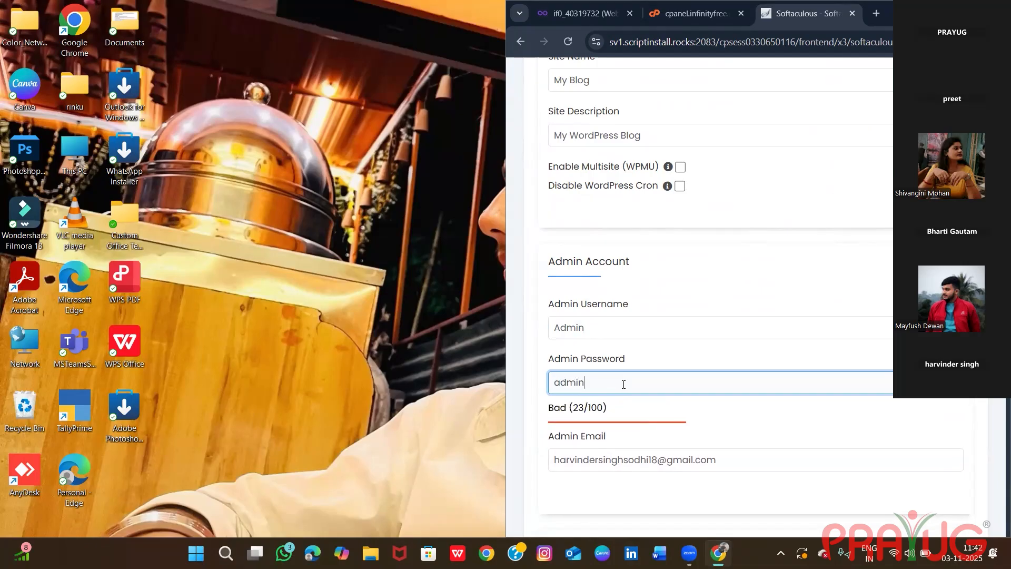
text(18)
key(BackSpace)
key(BackSpace)
scroll(997, 482, down, 10)
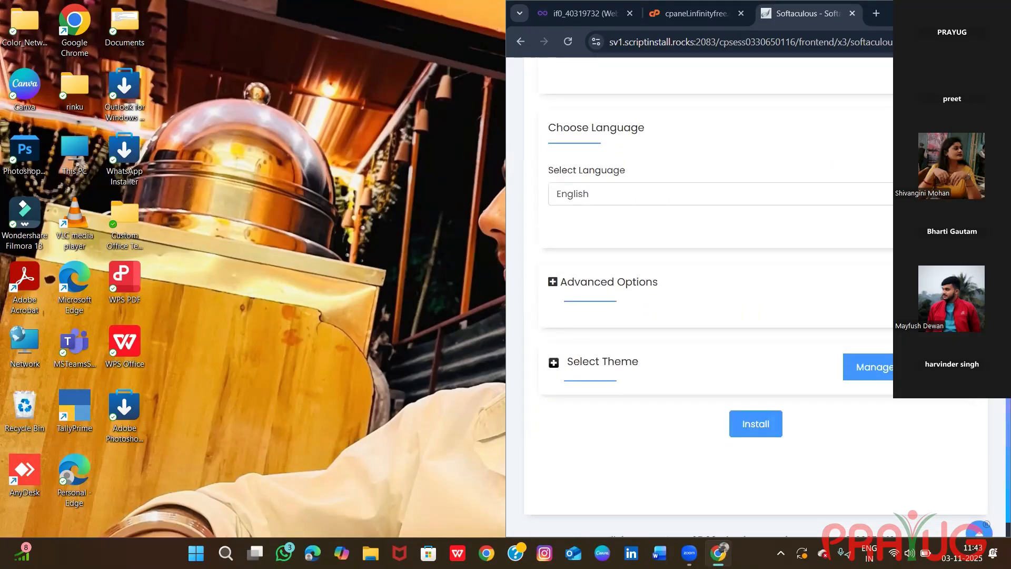
click(774, 426)
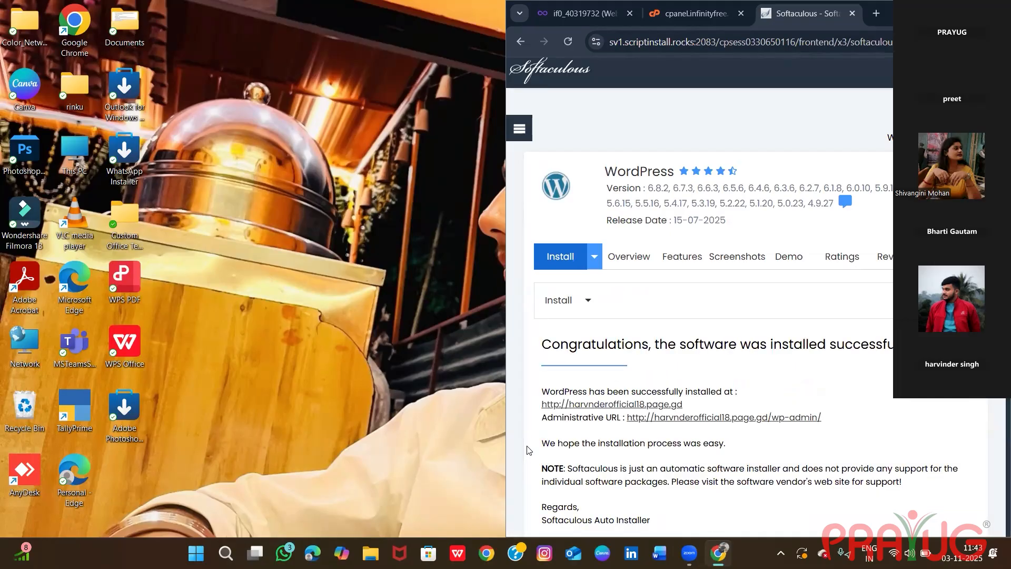
Open the participant site's administrative URL from the installation success page.
scroll(528, 450, down, 1)
scroll(607, 388, down, 1)
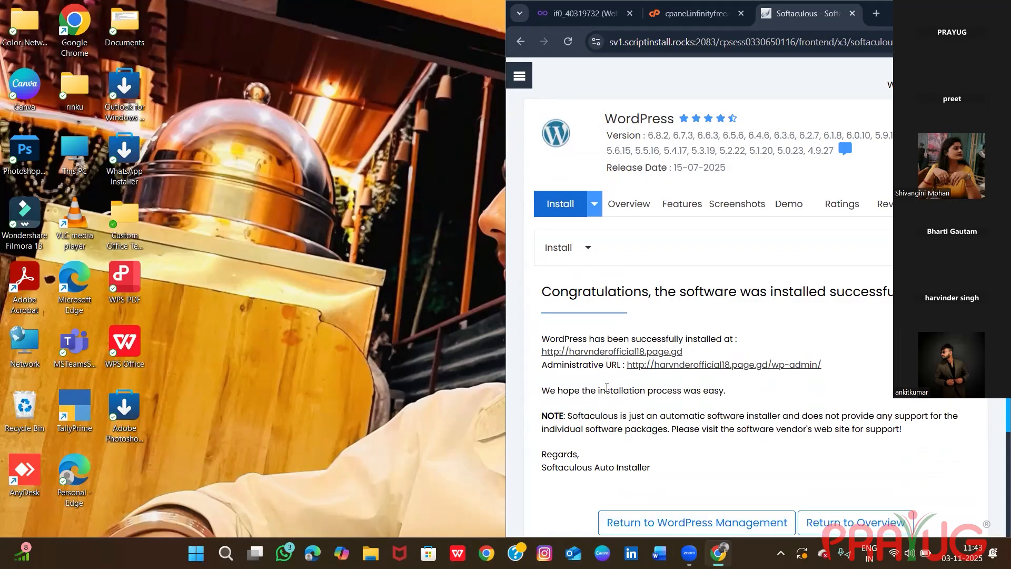
scroll(619, 391, down, 5)
scroll(622, 393, up, 4)
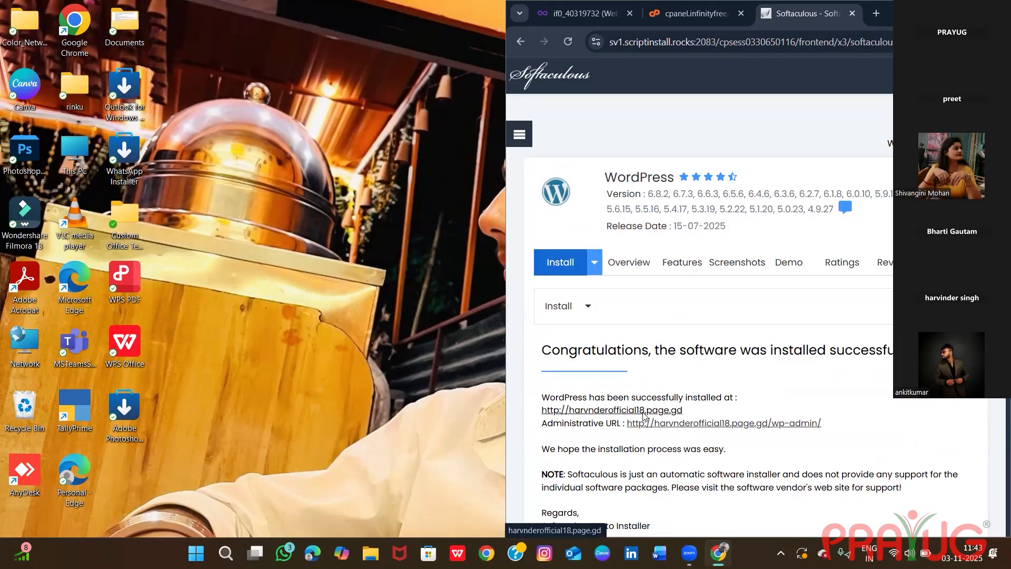
scroll(643, 415, down, 1)
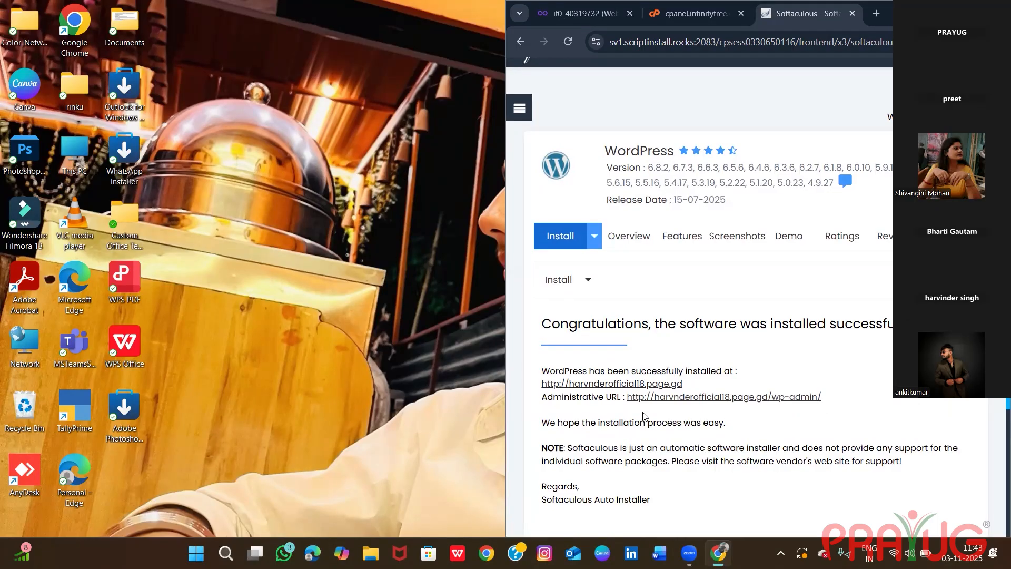
click(630, 398)
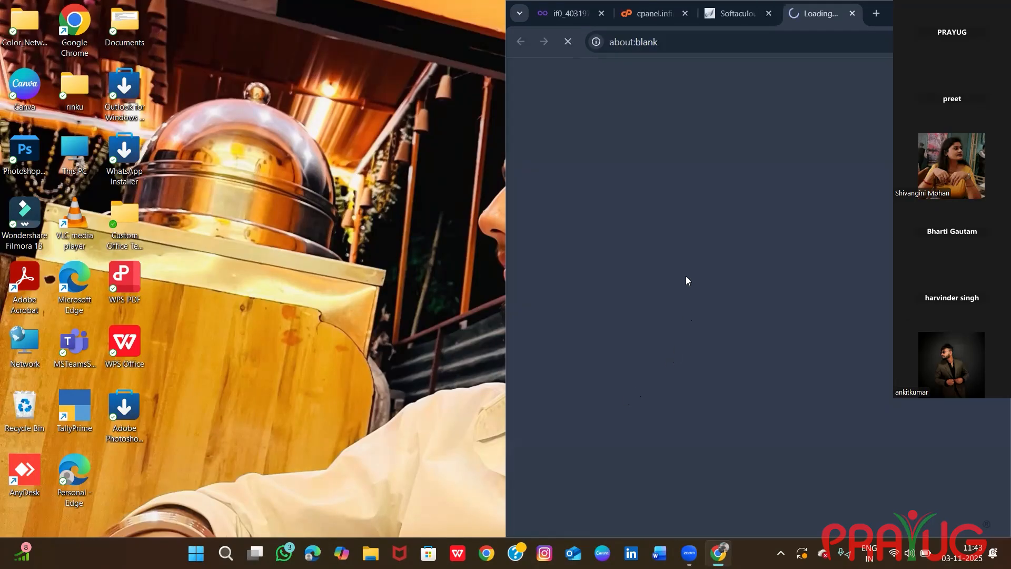
Select the administrative URL text on the Softaculous page, and return to the WordPress dashboard to look through it.
click(738, 14)
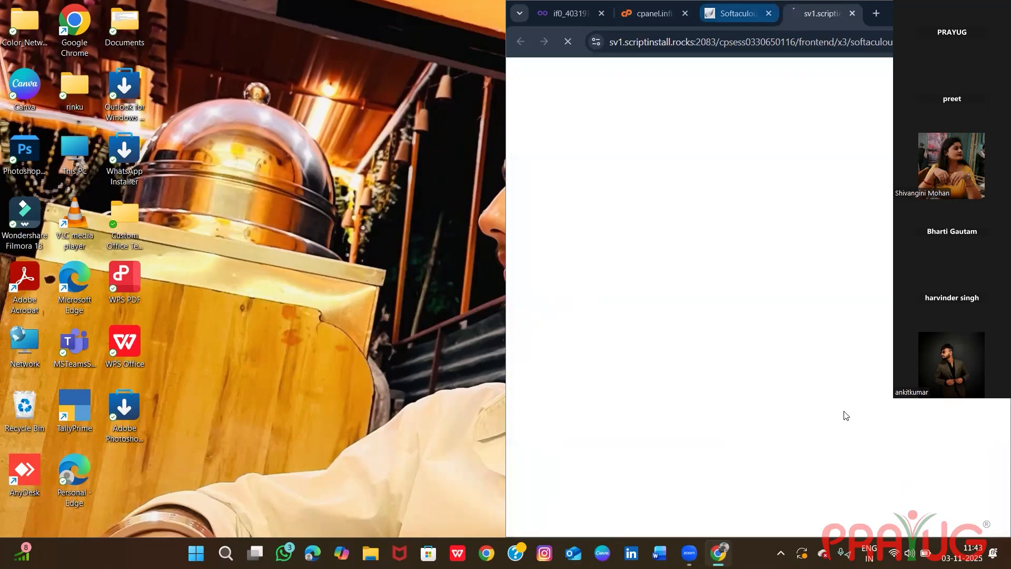
drag(840, 403, 625, 400)
key(ctrl+c)
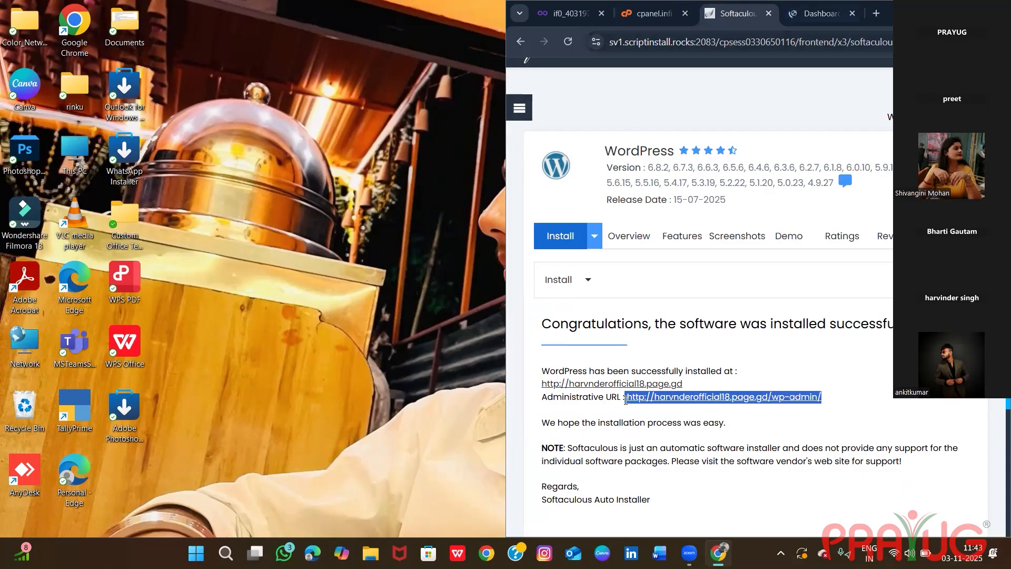
click(822, 13)
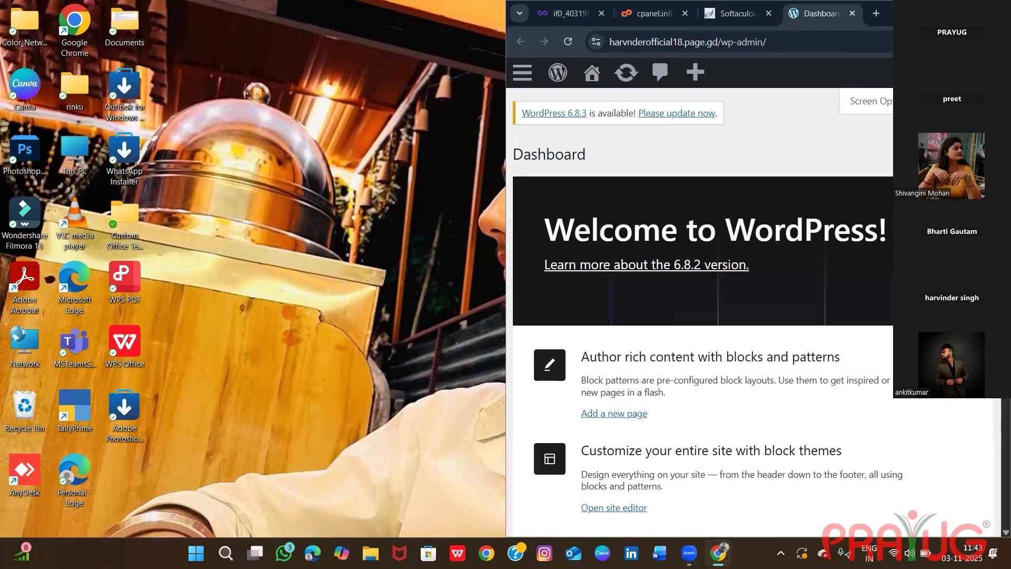
scroll(753, 316, down, 5)
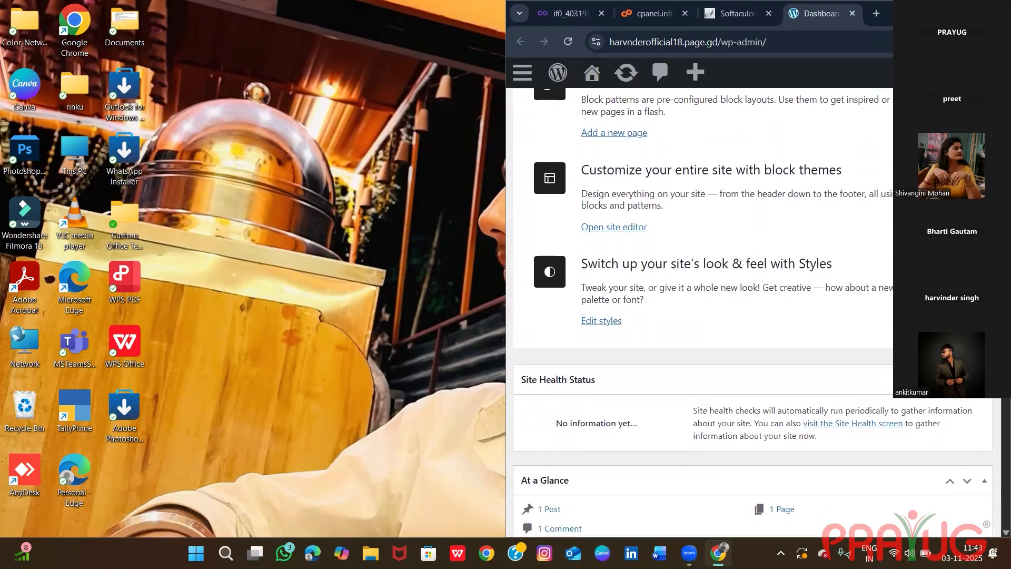
Add a browser new-tab shortcut named "a" that points to the participant site's wp-admin address.
scroll(753, 316, down, 6)
scroll(753, 316, up, 15)
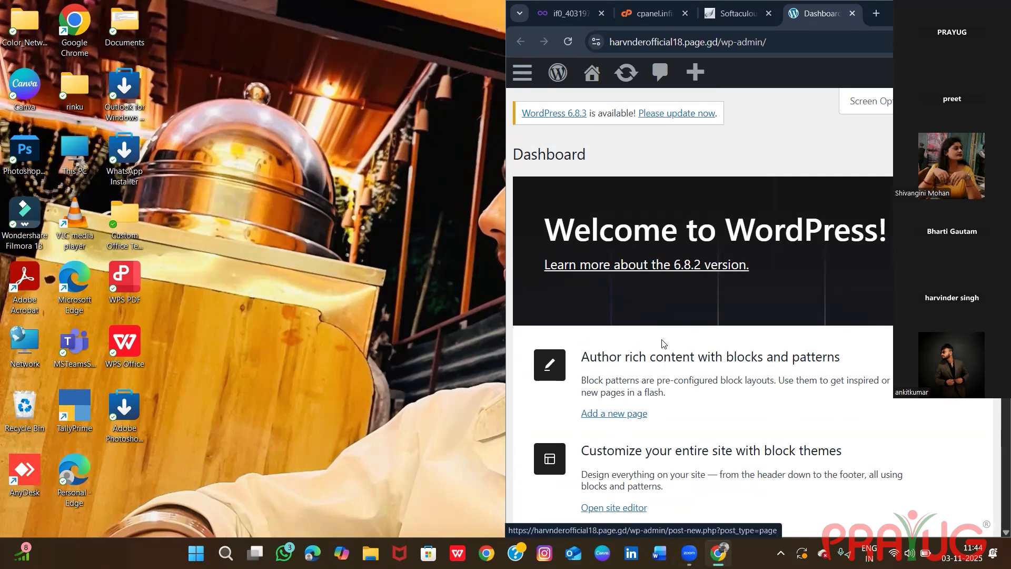
click(879, 14)
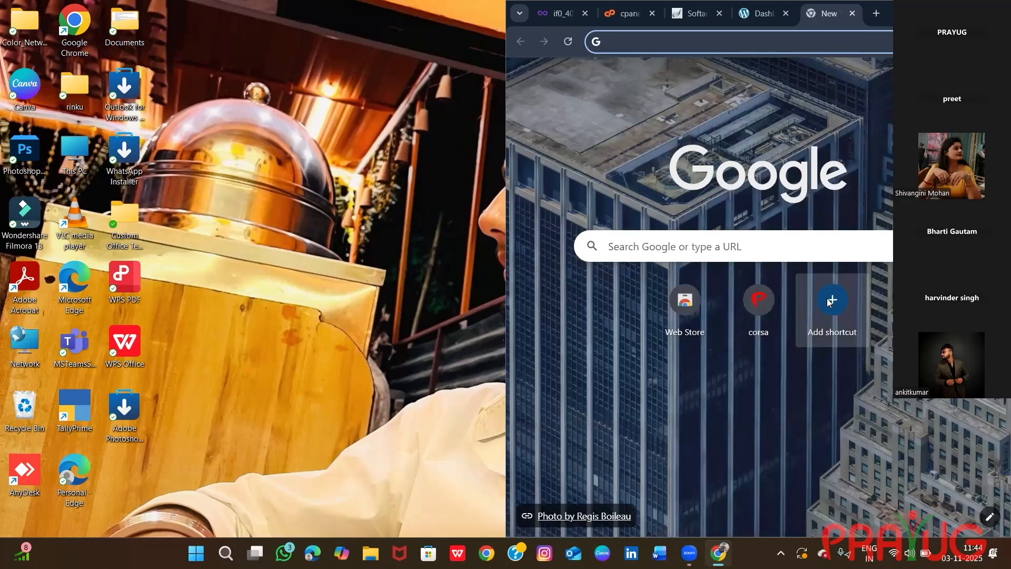
click(830, 302)
click(746, 321)
key(ctrl+v)
click(732, 271)
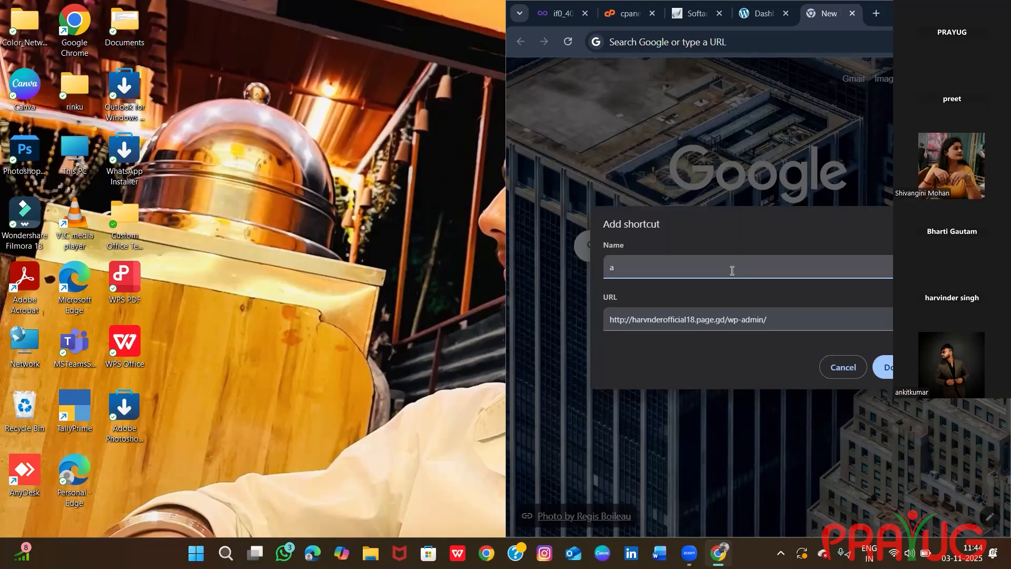
text(a)
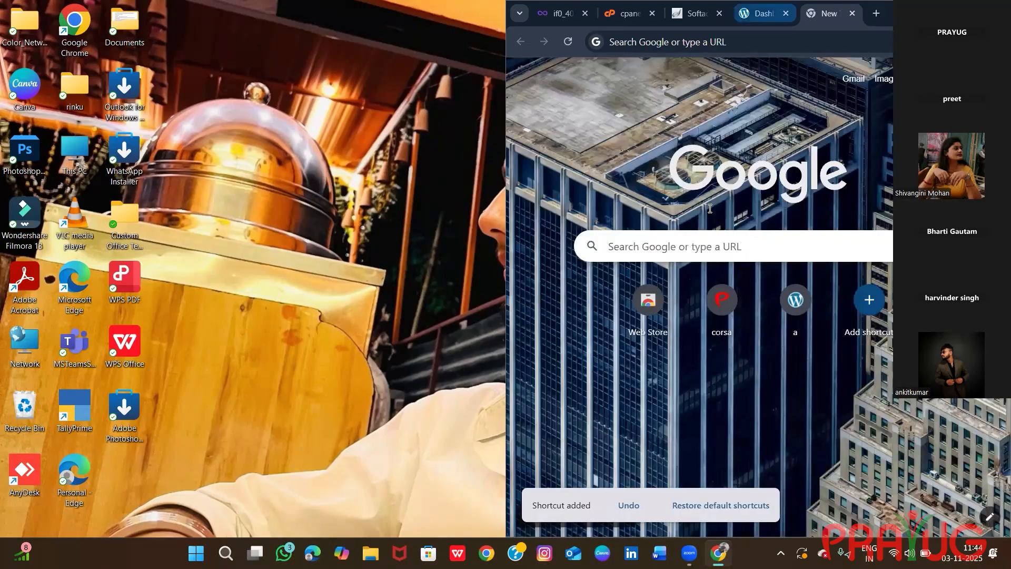
Return to the WordPress dashboard and look through its Site Health Status, At a Glance and Activity sections.
click(764, 14)
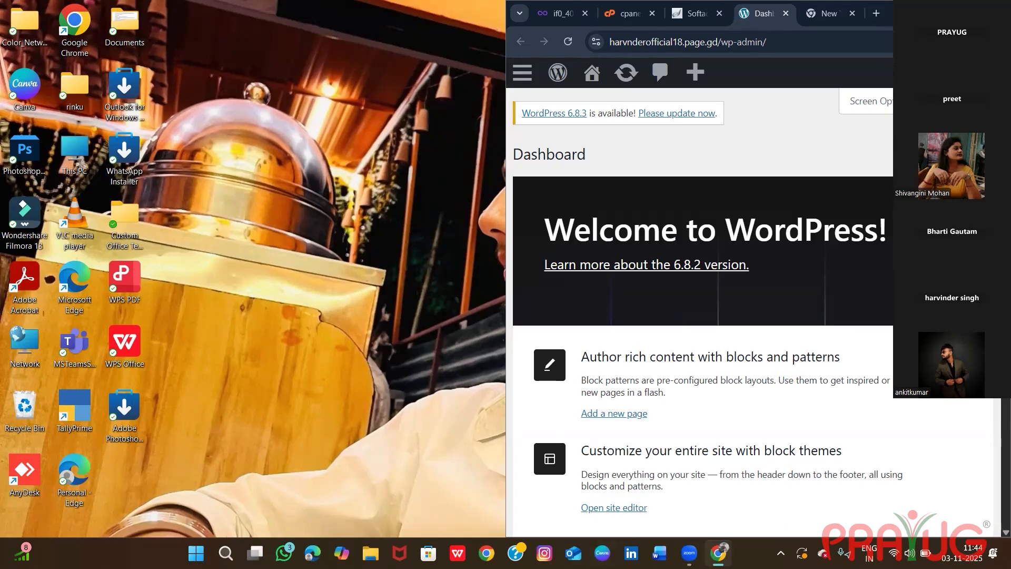
scroll(753, 310, down, 8)
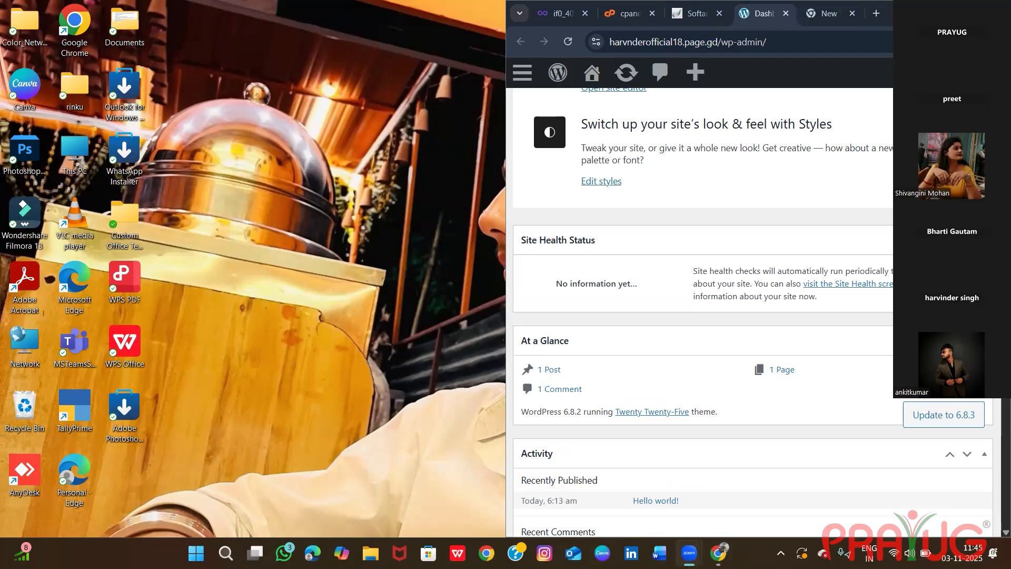
scroll(812, 204, up, 8)
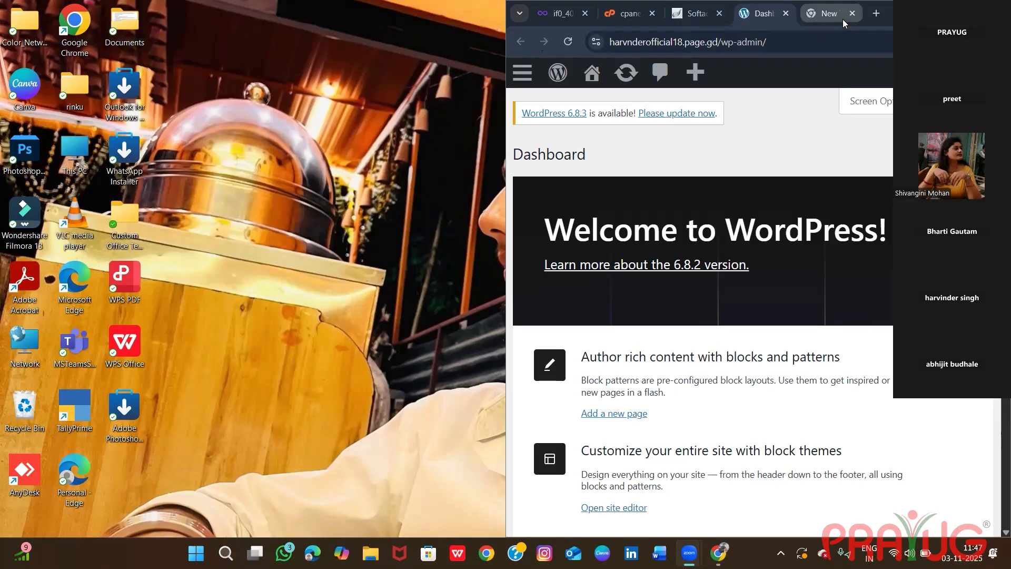
mouse_move(843, 19)
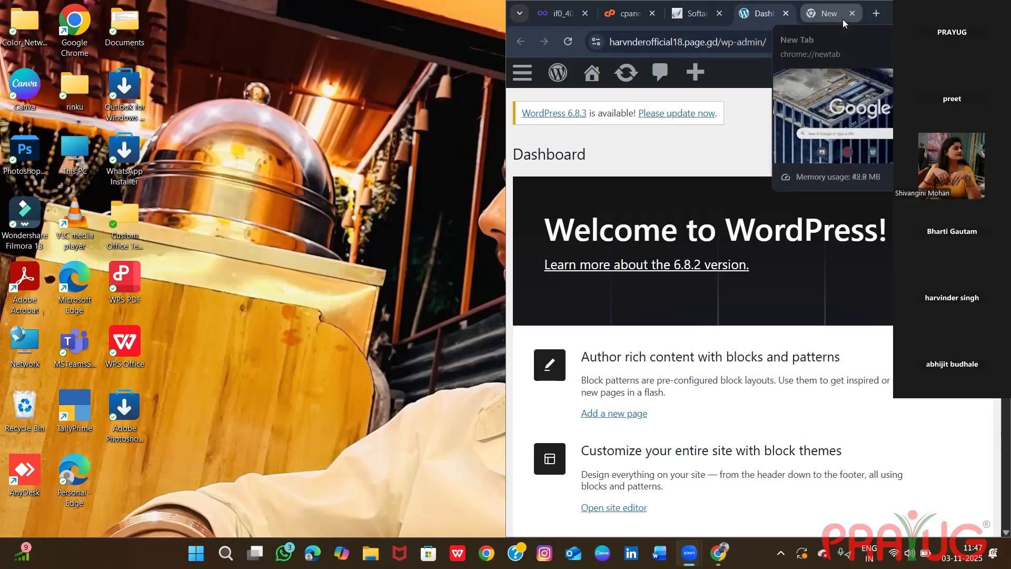